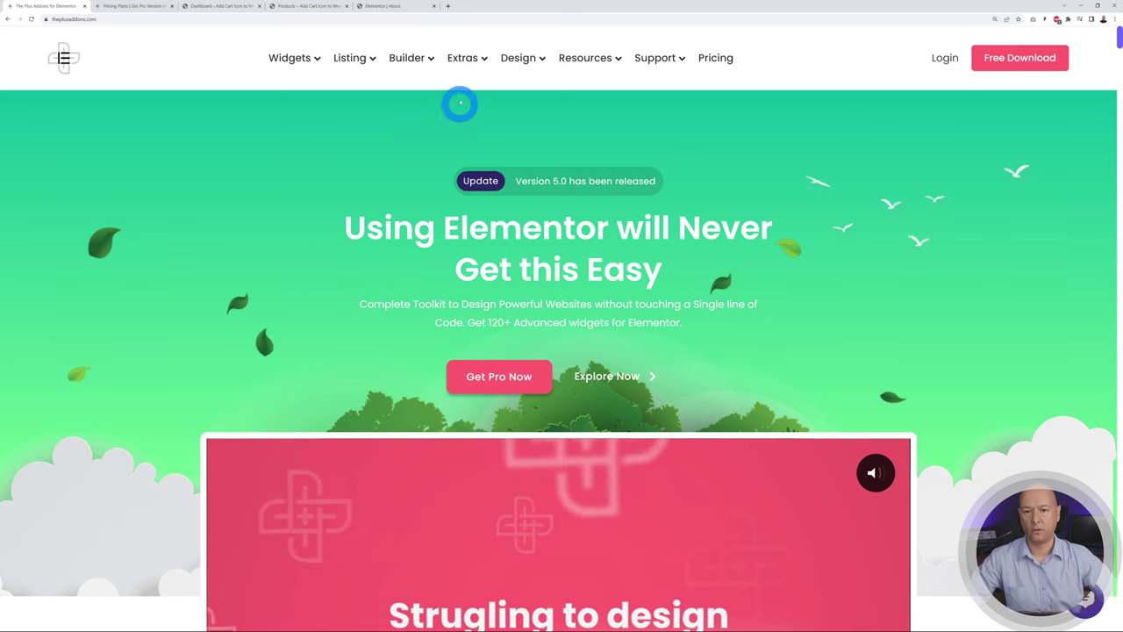
Step: Look over The Plus Addons Extras display-rule features and Pricing plans, then go to the WordPress Dashboard
{"action": "mouse_move", "coordinate": [462, 57]}
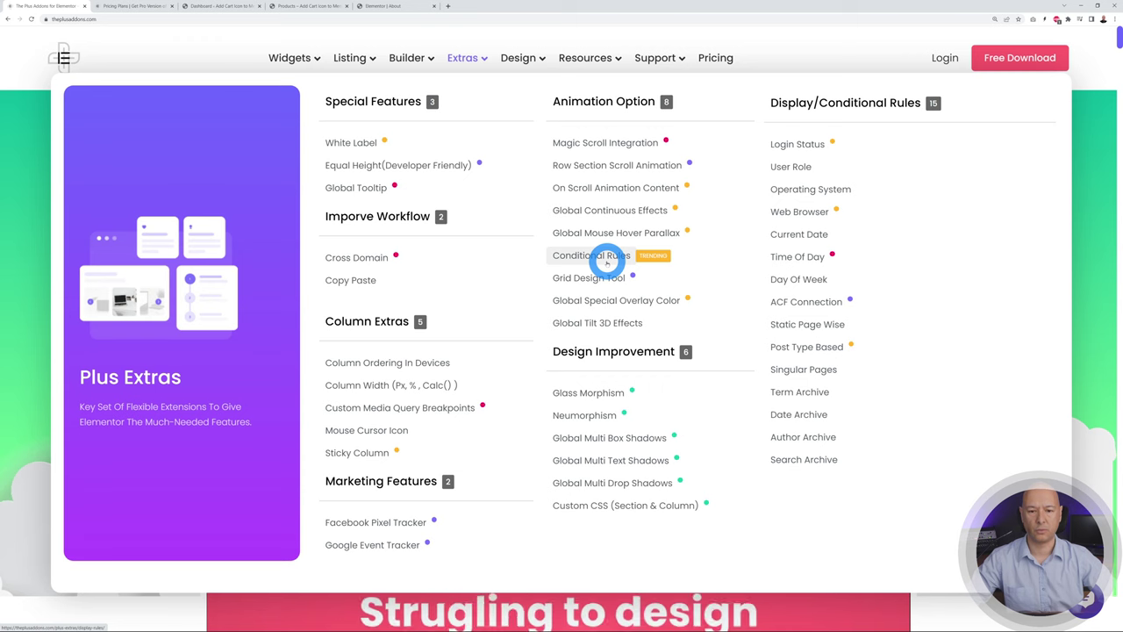
{"action": "left_click", "coordinate": [130, 7]}
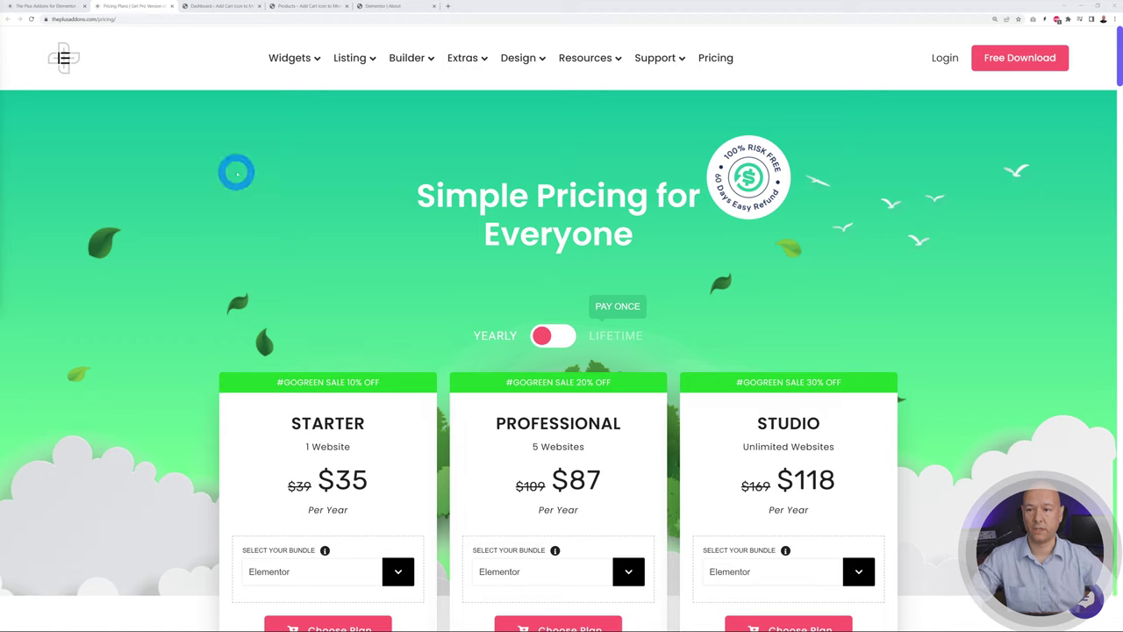
{"action": "left_click", "coordinate": [212, 7]}
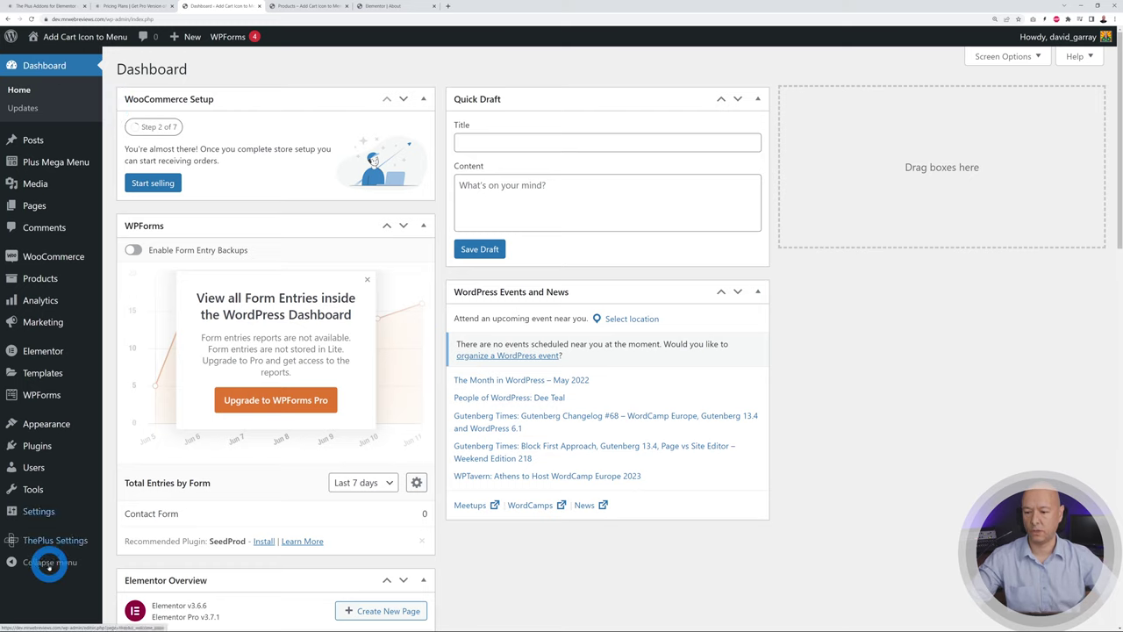
Step: Enable the Display Rules extra in ThePlus Settings > Plus Widgets and save, then view the Shop page
{"action": "mouse_move", "coordinate": [56, 539]}
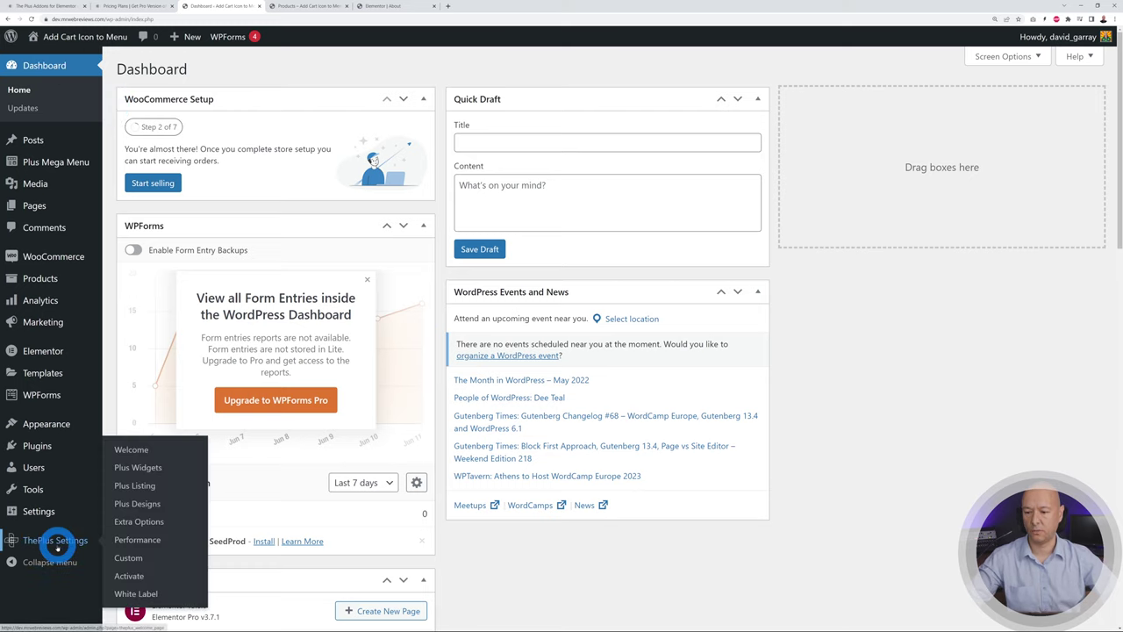
{"action": "left_click", "coordinate": [145, 467]}
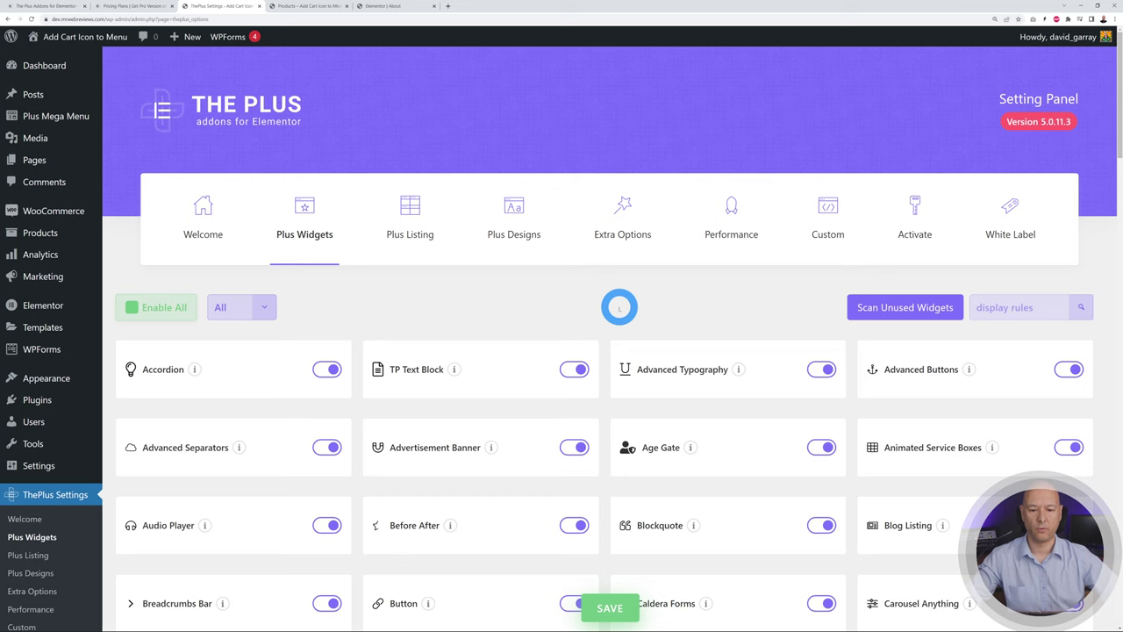
{"action": "scroll", "coordinate": [620, 307], "scroll_direction": "down", "scroll_amount": 3}
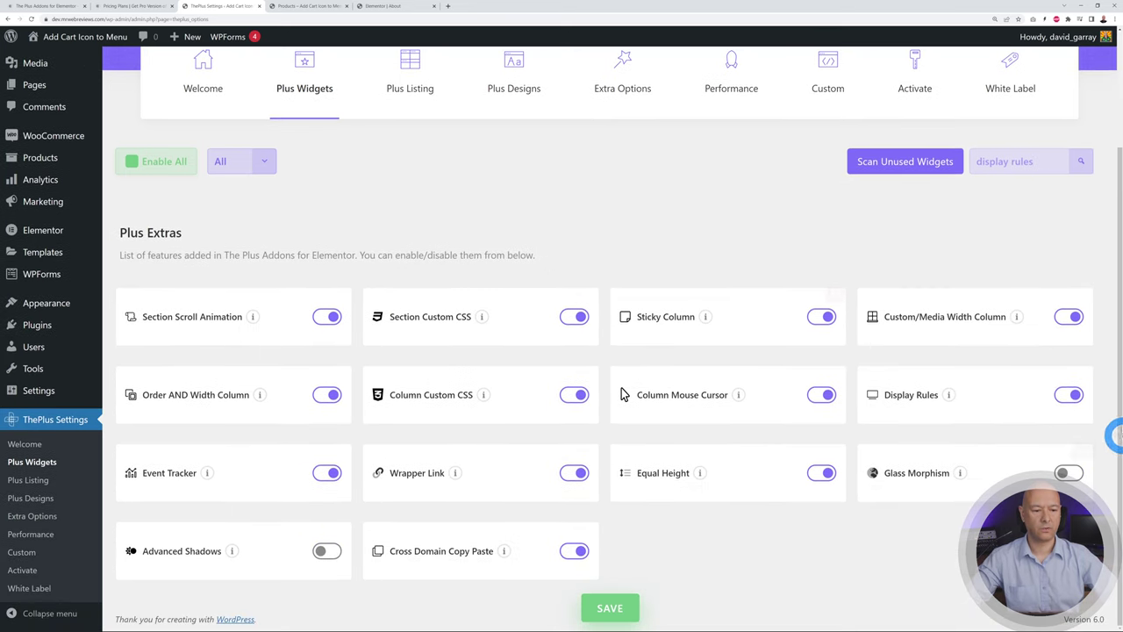
{"action": "left_click", "coordinate": [1069, 394]}
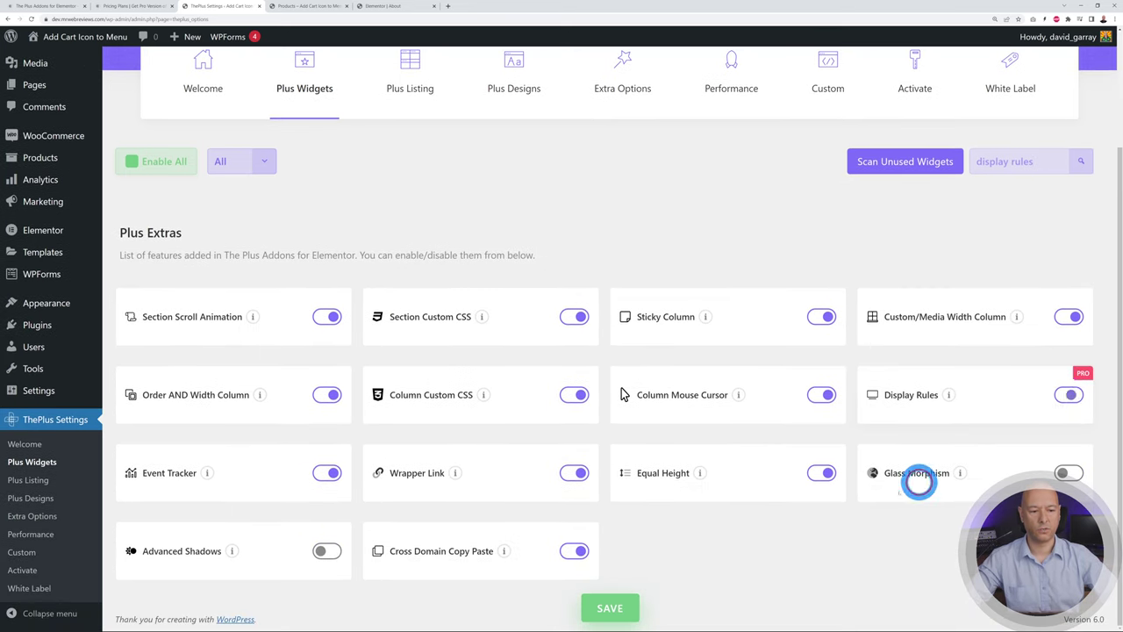
{"action": "left_click", "coordinate": [640, 597]}
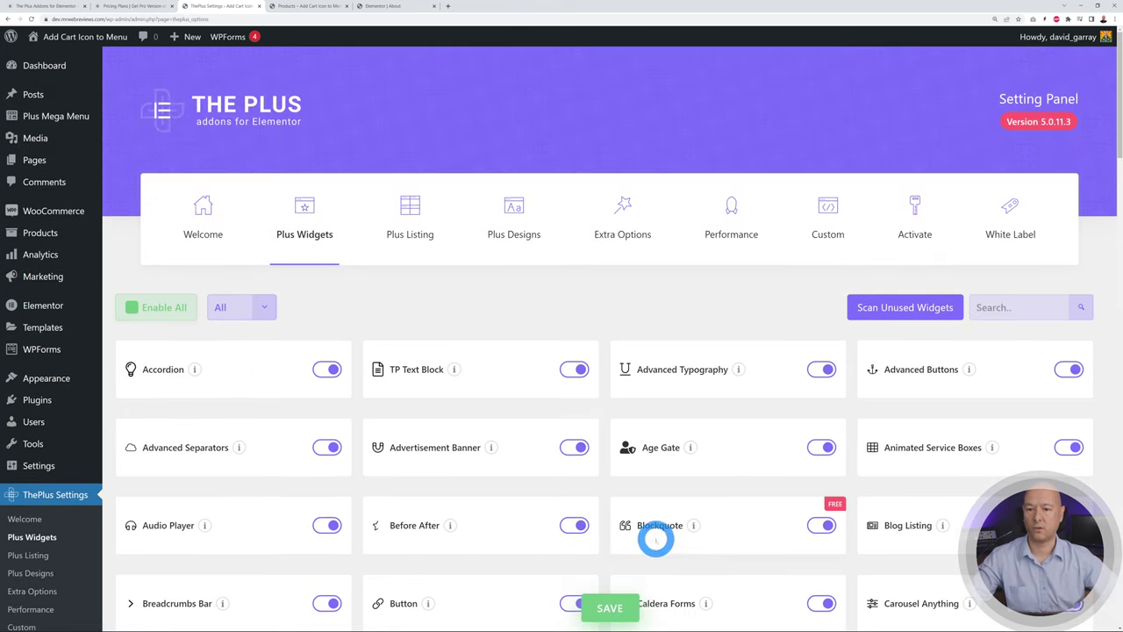
{"action": "left_click", "coordinate": [320, 7]}
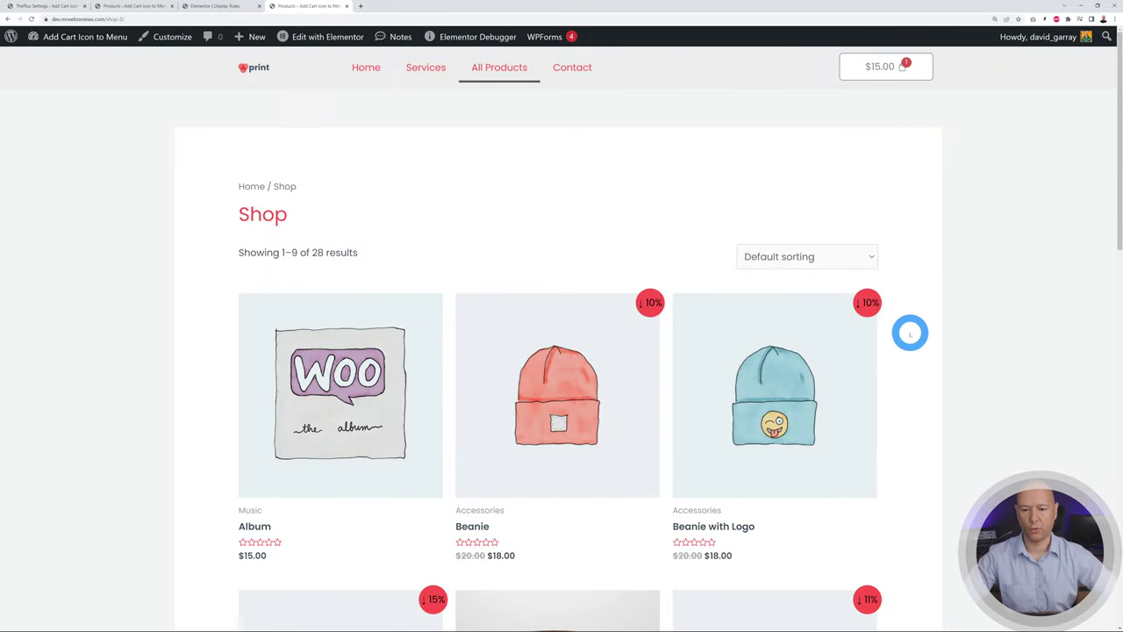
Step: Scroll through the Shop page's products, then switch to the cart page open in Elementor
{"action": "scroll", "coordinate": [975, 314], "scroll_direction": "down", "scroll_amount": 3}
{"action": "scroll", "coordinate": [975, 314], "scroll_direction": "down", "scroll_amount": 5}
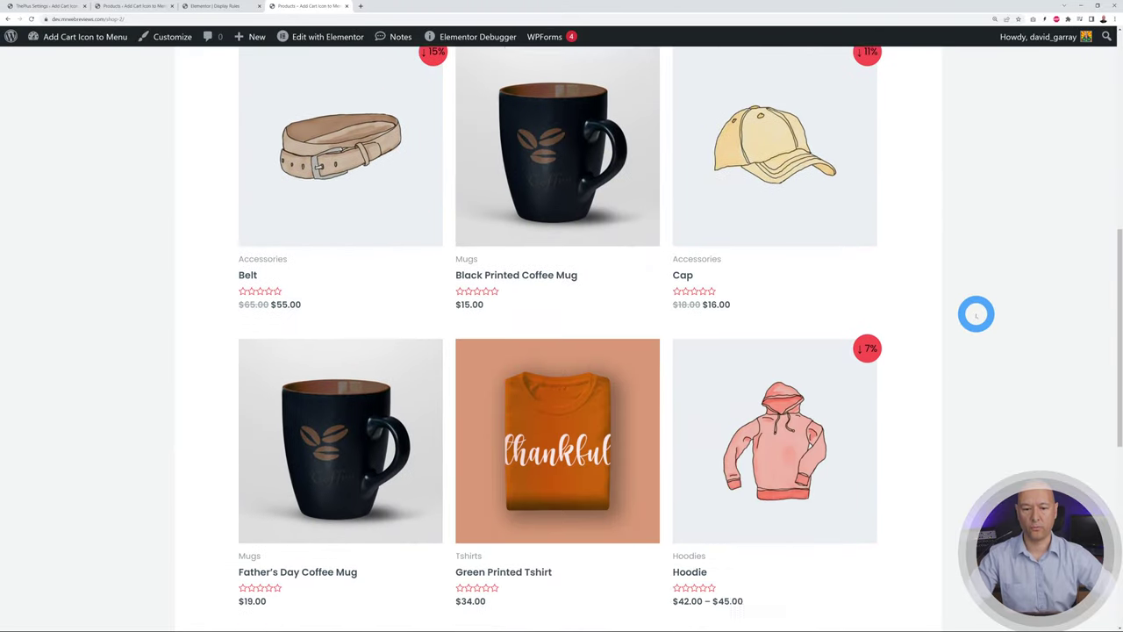
{"action": "scroll", "coordinate": [976, 314], "scroll_direction": "up", "scroll_amount": 8}
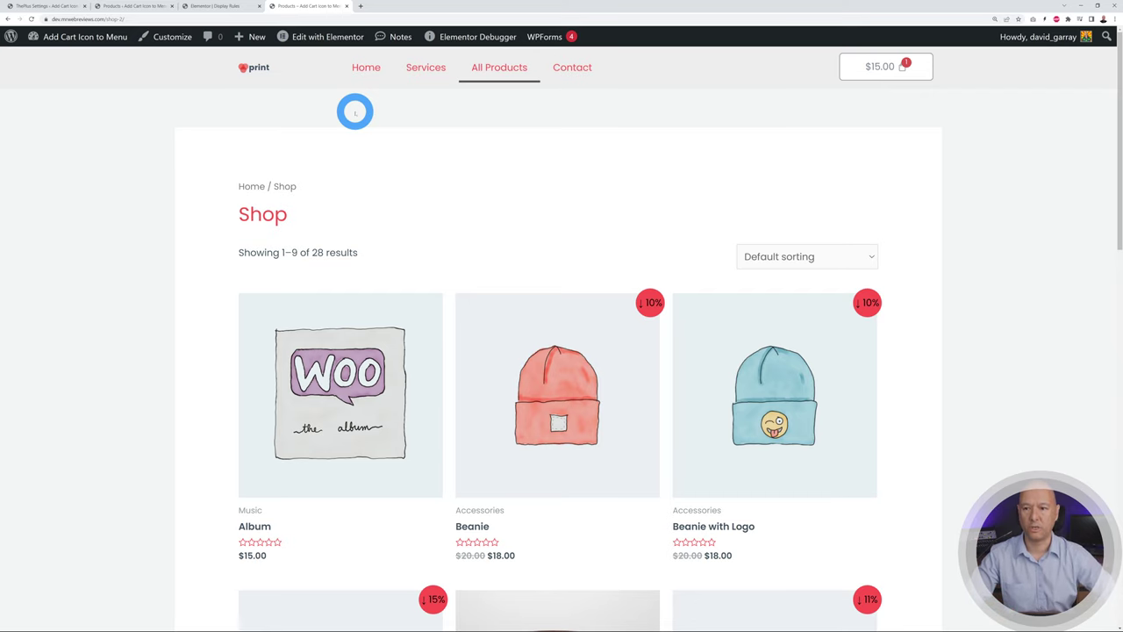
{"action": "left_click", "coordinate": [225, 7]}
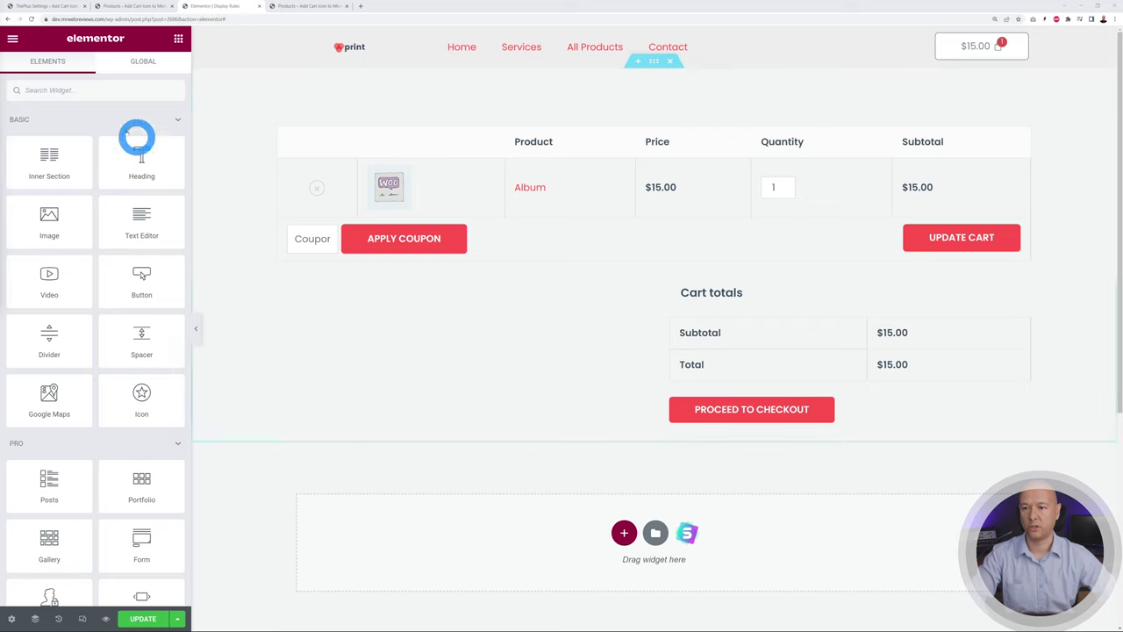
Step: Add a Woo Product Listing below the cart, filtered to the Hoodies category
{"action": "left_click", "coordinate": [82, 91]}
{"action": "type", "text": "listing"}
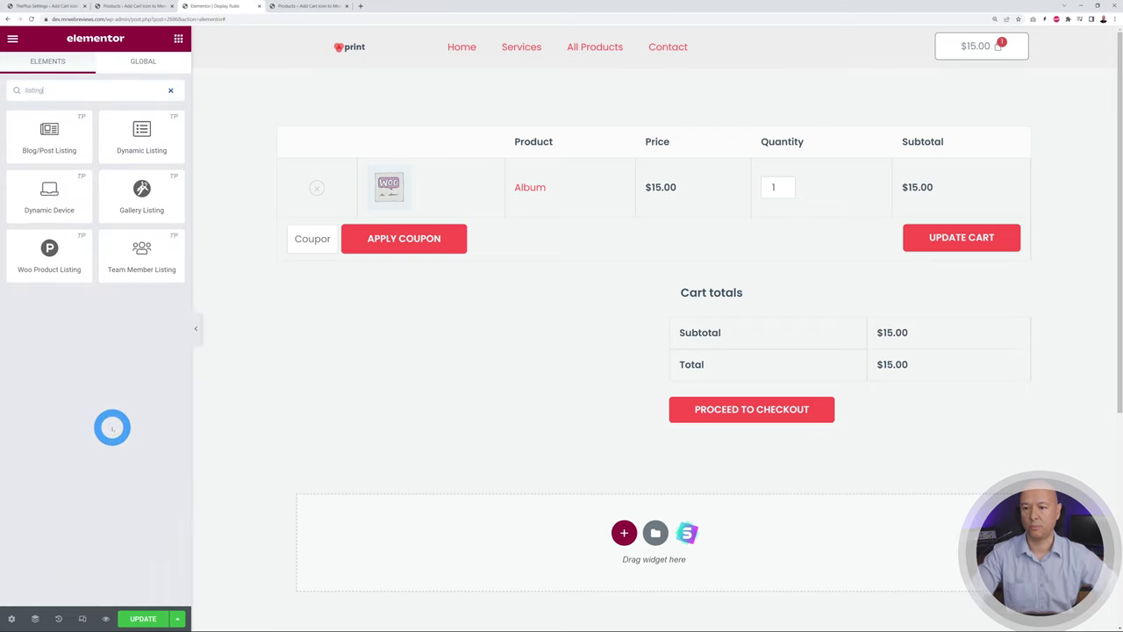
{"action": "left_click_drag", "start_coordinate": [91, 266], "coordinate": [603, 534]}
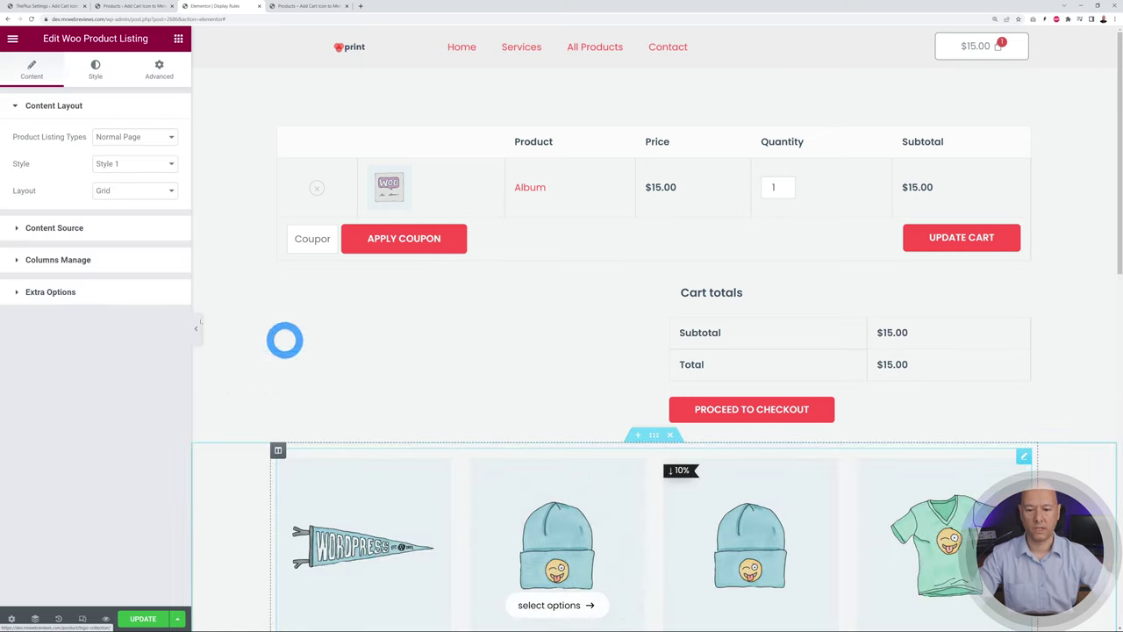
{"action": "left_click", "coordinate": [79, 229]}
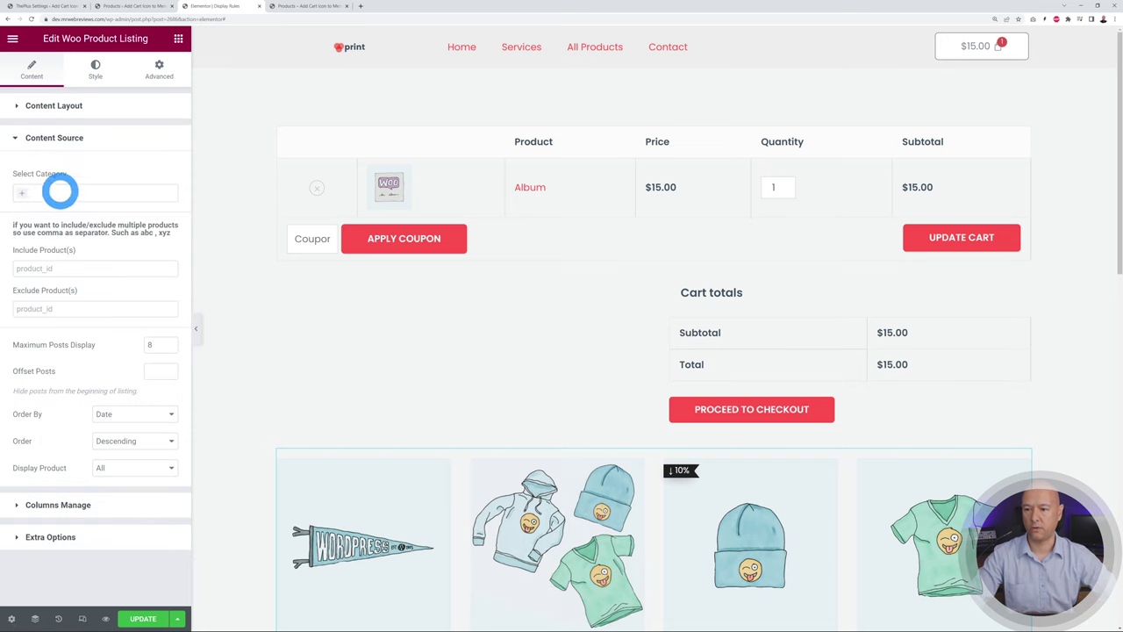
{"action": "left_click", "coordinate": [54, 193]}
{"action": "left_click", "coordinate": [86, 255]}
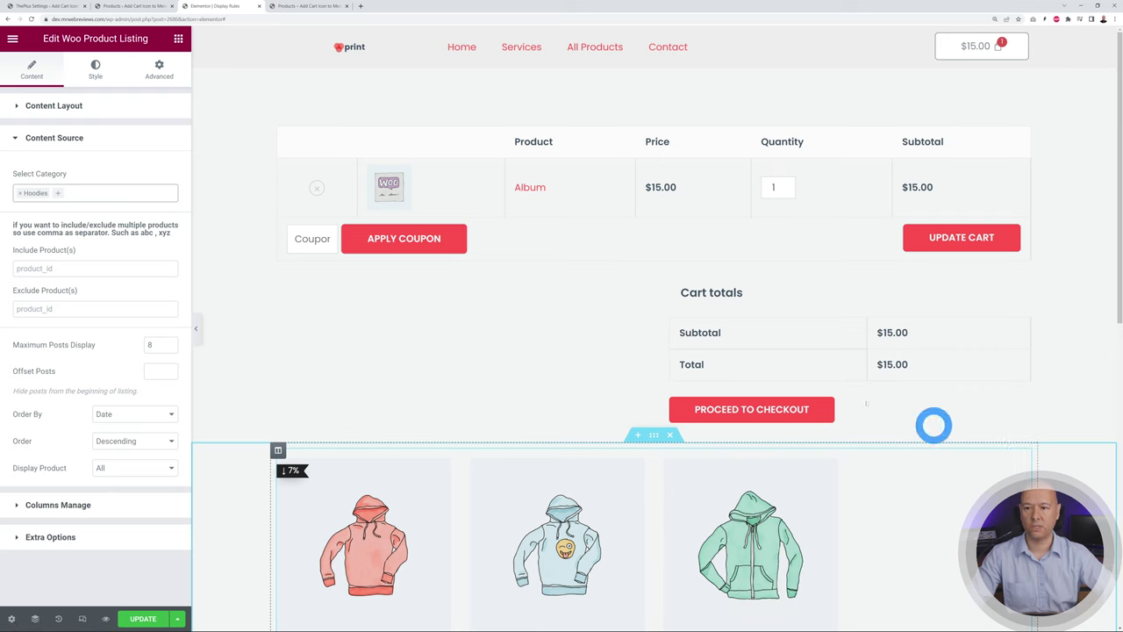
Step: Open the listing widget's Advanced settings and expand its Display Rules panel
{"action": "left_click", "coordinate": [160, 69]}
{"action": "left_click", "coordinate": [90, 104]}
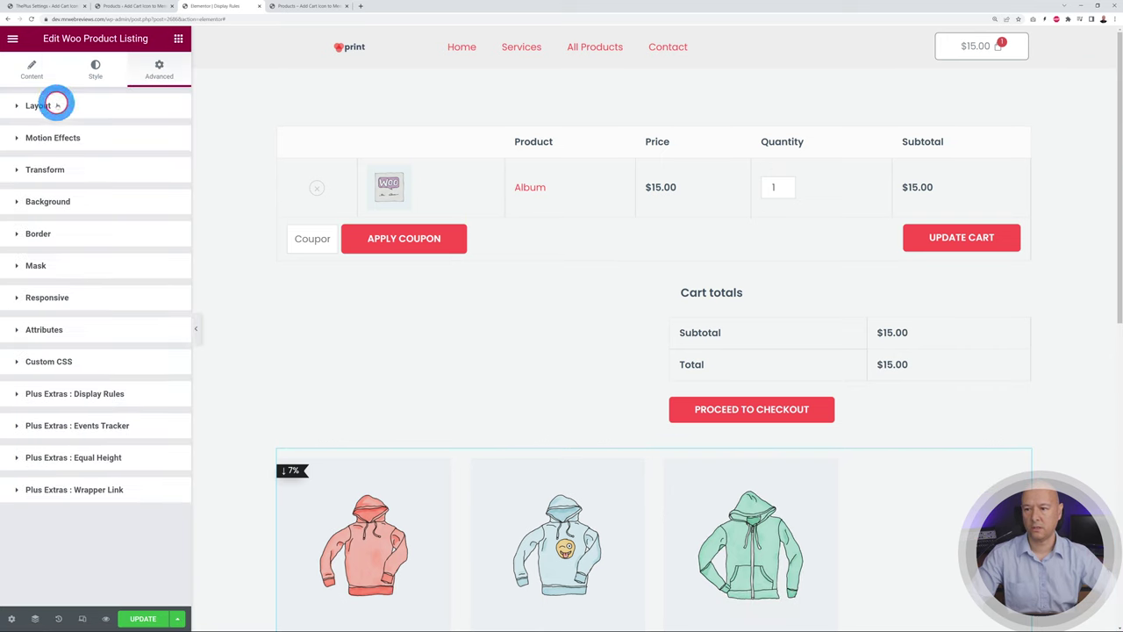
{"action": "left_click", "coordinate": [100, 391]}
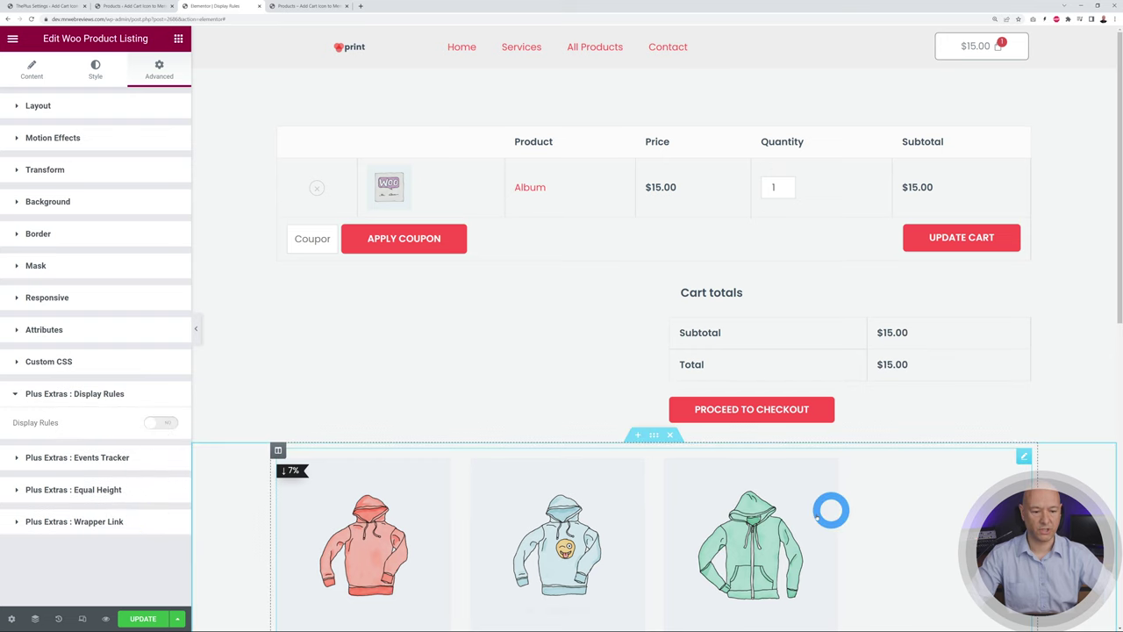
Step: Select the hoodie listing's section, switch on Plus Extras Display Rules, and expand the default Login Status rule
{"action": "left_click", "coordinate": [653, 436]}
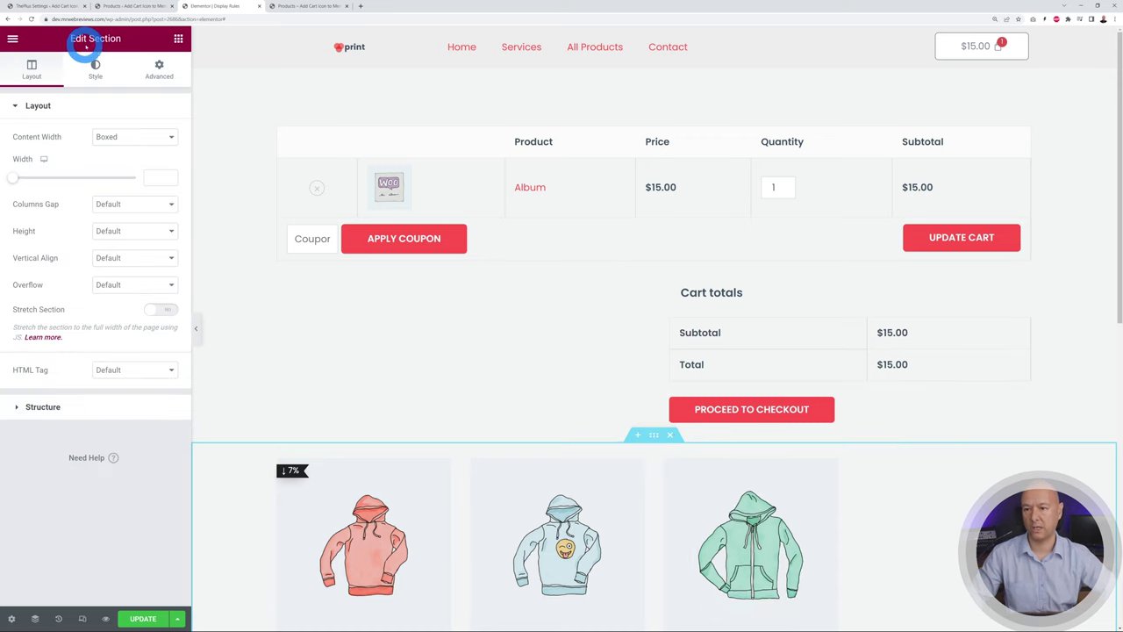
{"action": "left_click", "coordinate": [150, 74]}
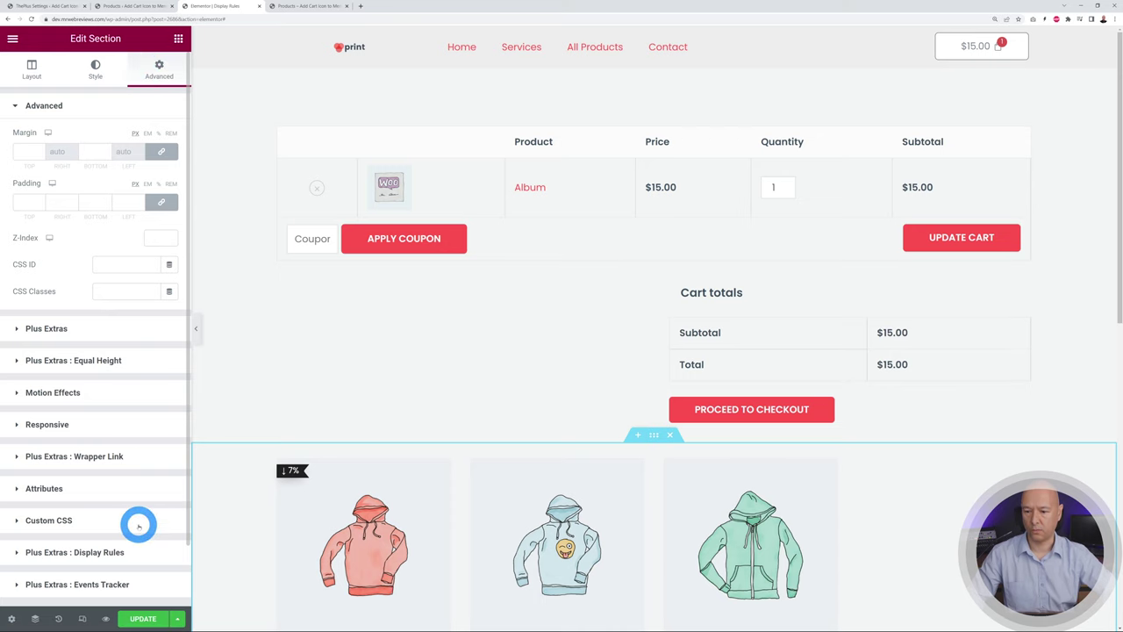
{"action": "scroll", "coordinate": [140, 524], "scroll_direction": "down", "scroll_amount": 1}
{"action": "left_click", "coordinate": [105, 485]}
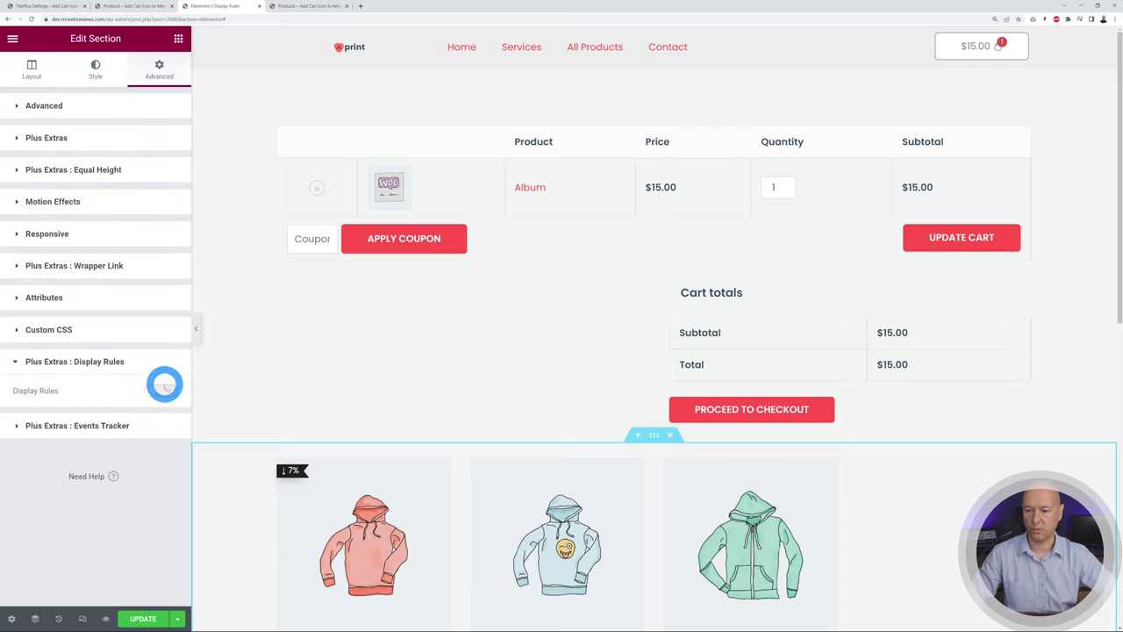
{"action": "left_click", "coordinate": [161, 390]}
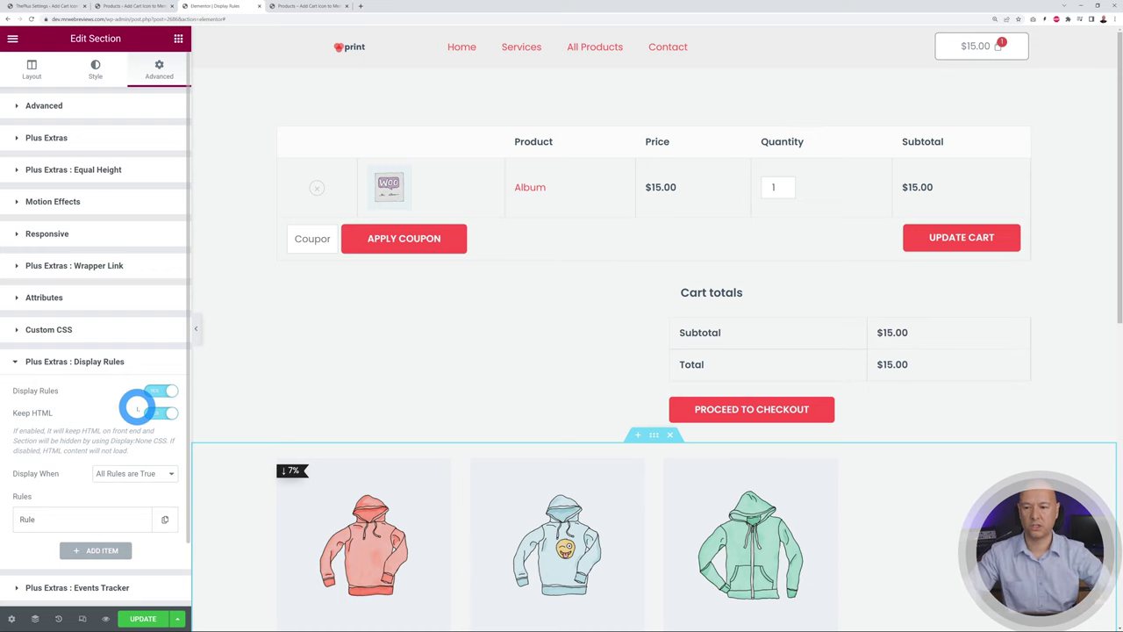
{"action": "left_click", "coordinate": [61, 520]}
{"action": "scroll", "coordinate": [85, 477], "scroll_direction": "down", "scroll_amount": 2}
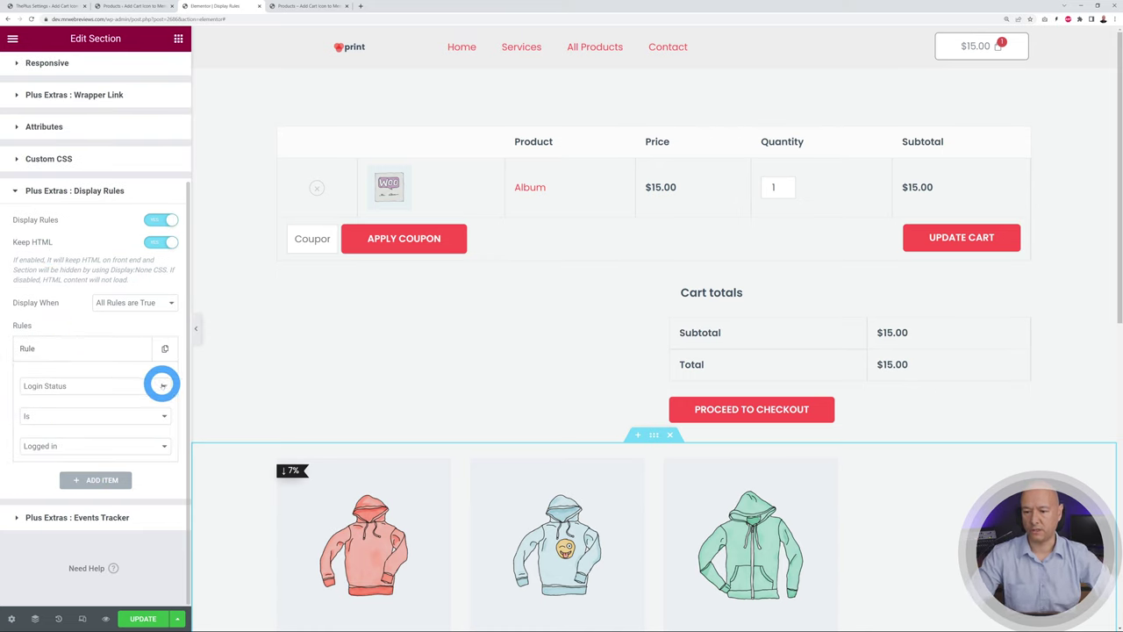
Step: Set the section's rule to Woo : In Cart Product Category with Is, then view the Products list
{"action": "left_click", "coordinate": [161, 386]}
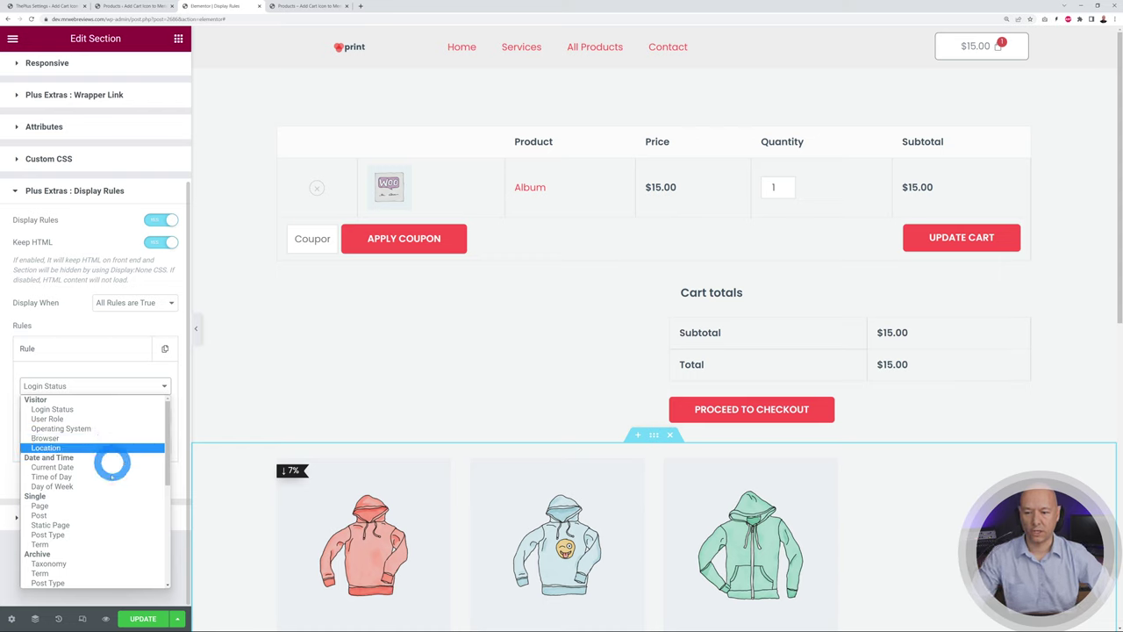
{"action": "scroll", "coordinate": [113, 486], "scroll_direction": "down", "scroll_amount": 1}
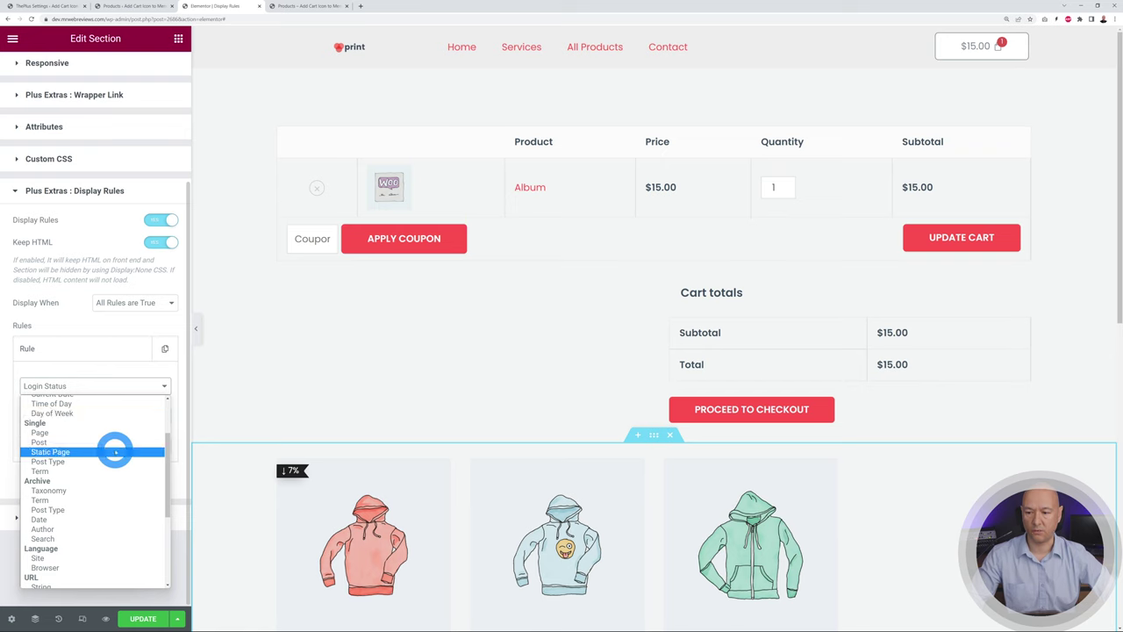
{"action": "scroll", "coordinate": [121, 443], "scroll_direction": "down", "scroll_amount": 2}
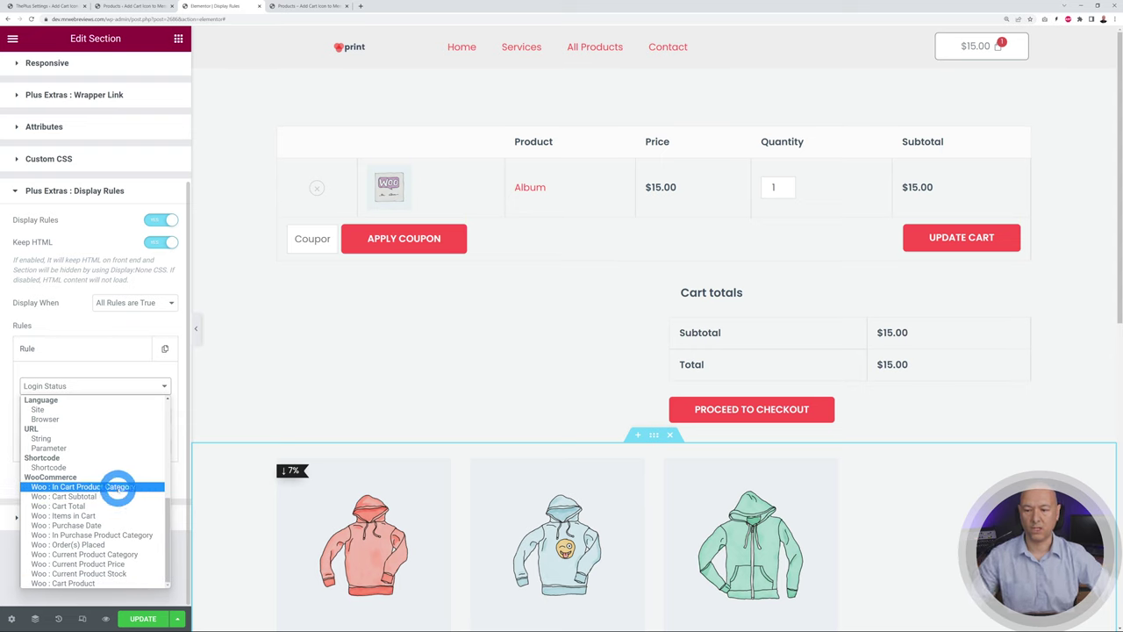
{"action": "left_click", "coordinate": [132, 487]}
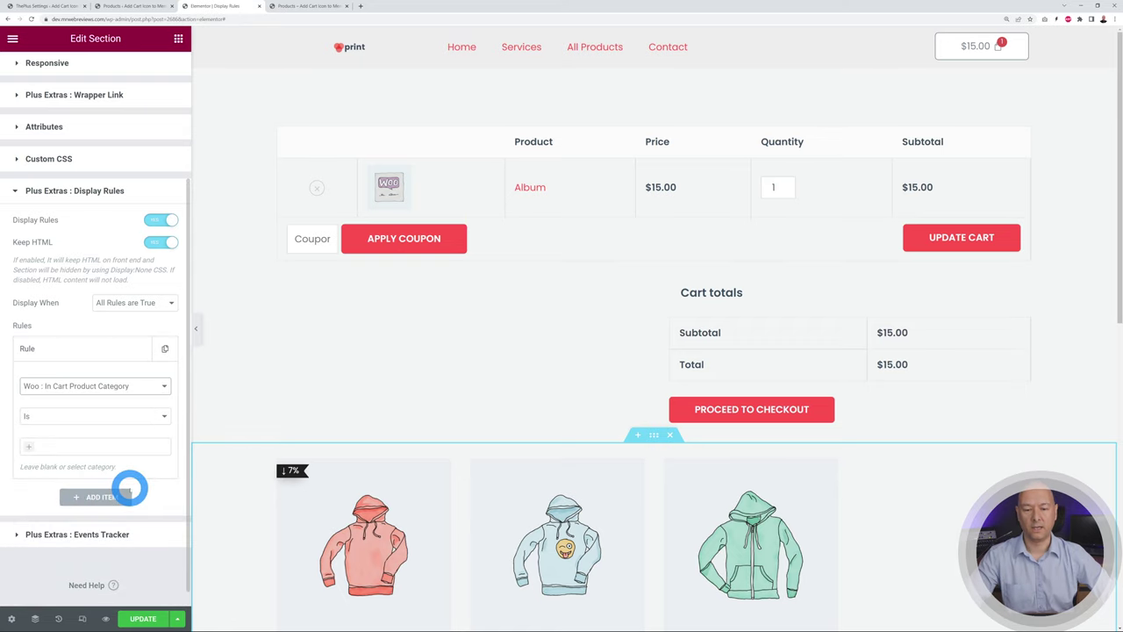
{"action": "left_click", "coordinate": [157, 417]}
{"action": "left_click", "coordinate": [158, 417]}
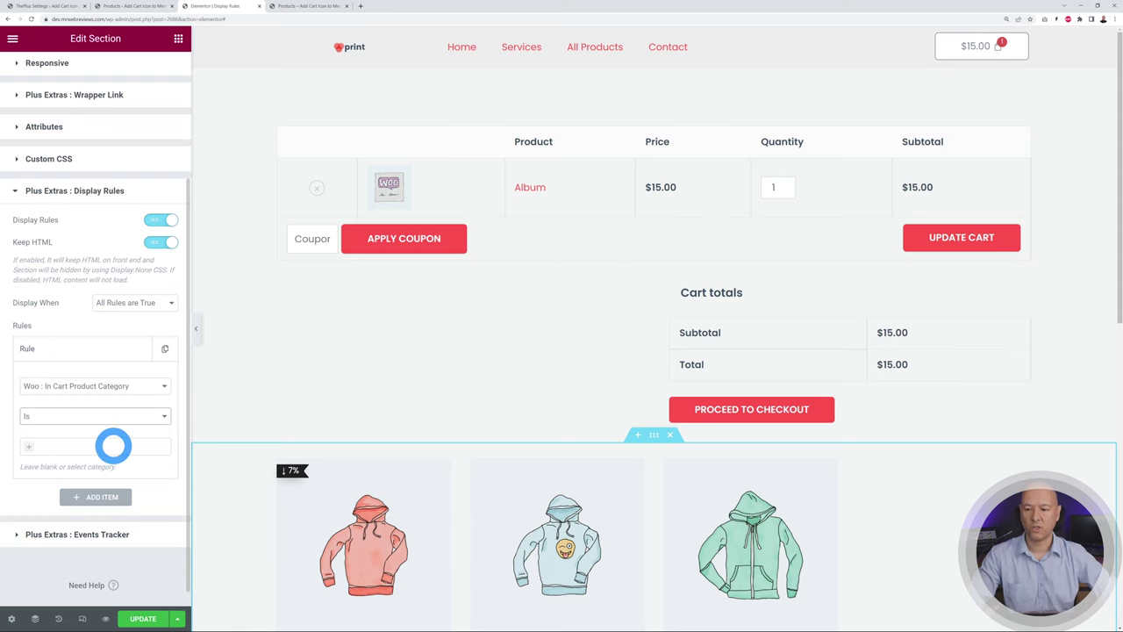
{"action": "left_click", "coordinate": [132, 7]}
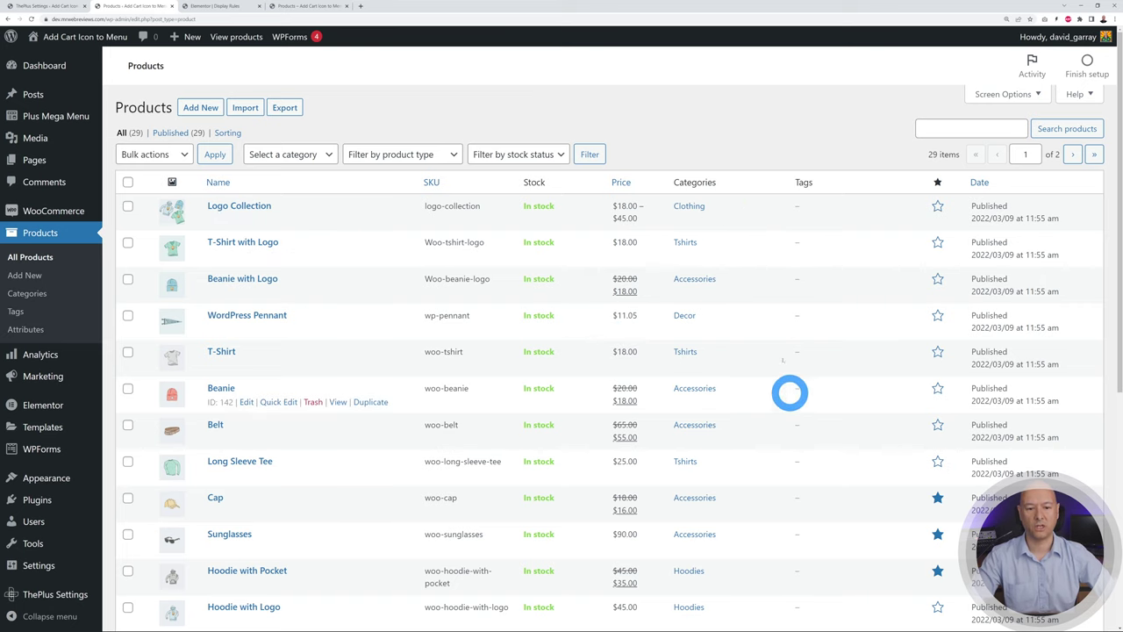
Step: Check the Products list's Categories column, then reopen the rule's category field in Elementor
{"action": "left_click", "coordinate": [762, 469]}
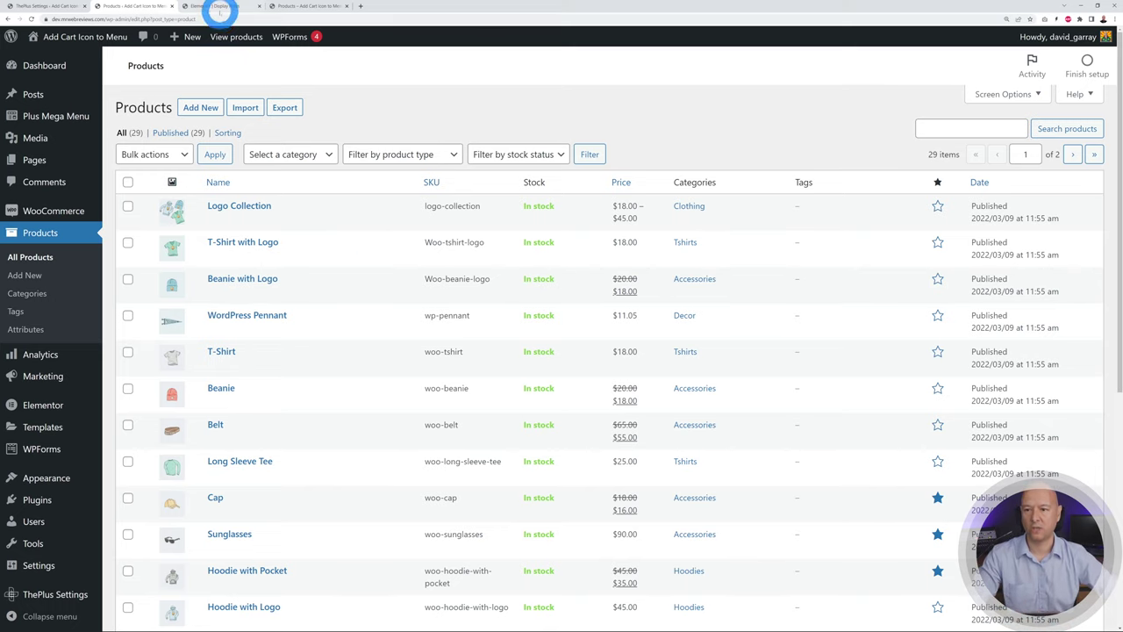
{"action": "left_click", "coordinate": [219, 7]}
{"action": "left_click", "coordinate": [99, 444]}
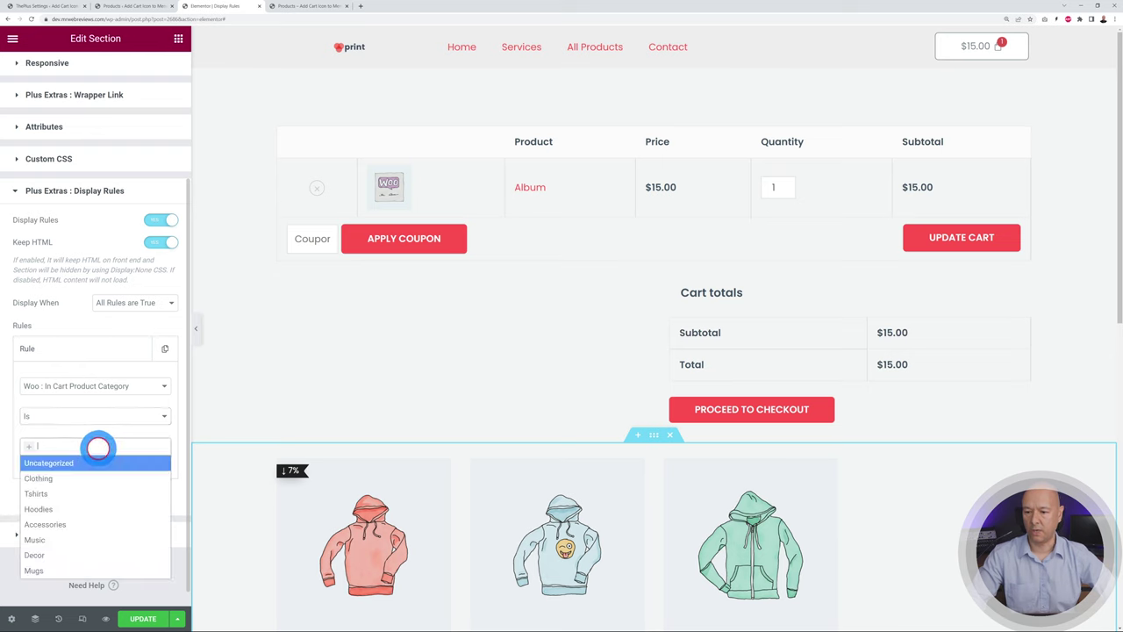
Step: Set the rule's category to Tshirts and add a Heading widget above the hoodie listing
{"action": "left_click", "coordinate": [80, 494]}
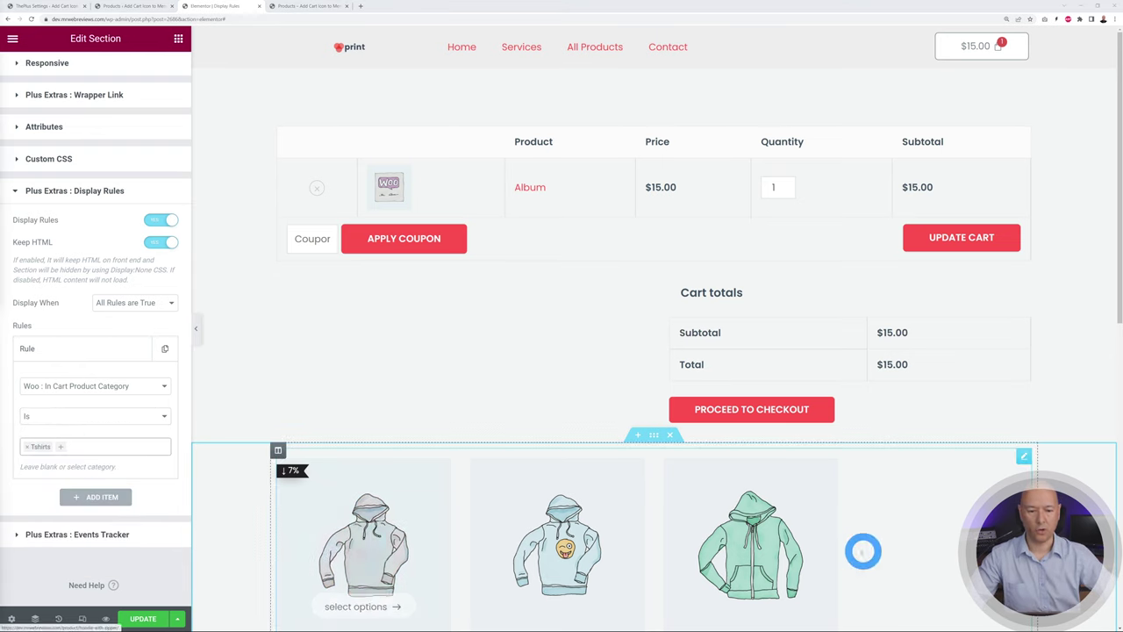
{"action": "left_click", "coordinate": [178, 40]}
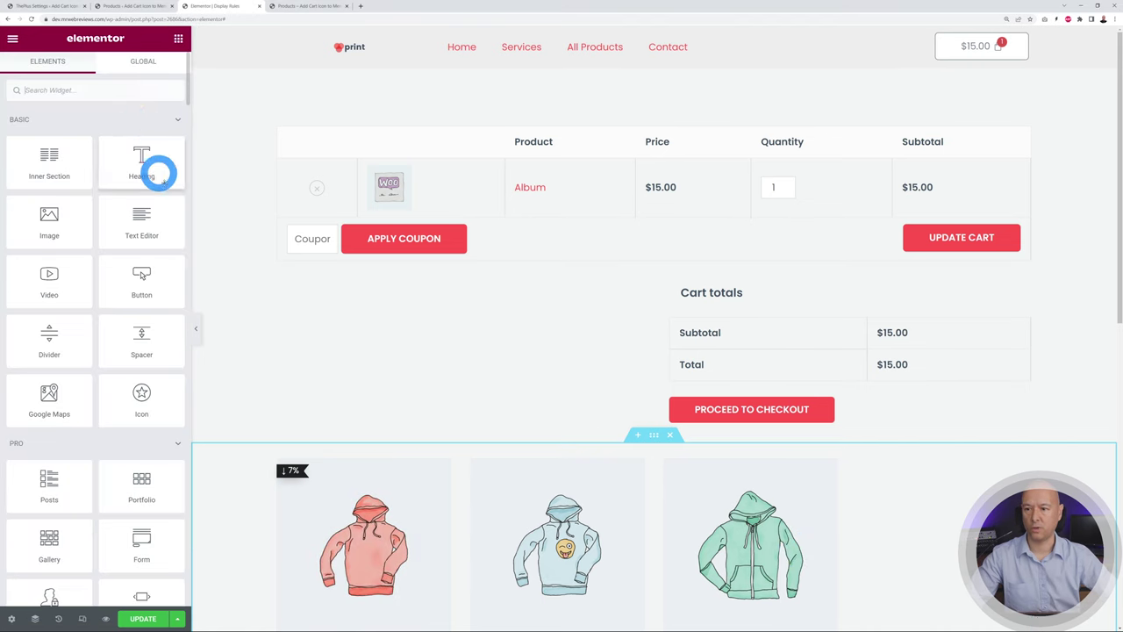
{"action": "left_click_drag", "start_coordinate": [151, 187], "coordinate": [358, 456]}
Step: Title the heading 'These would go really well with your T-Shirt for colder evenings' and update the page
{"action": "left_click", "coordinate": [129, 175]}
{"action": "key", "text": "ctrl+a"}
{"action": "type", "text": "These would go really well with your T-Shirt for colder evenings"}
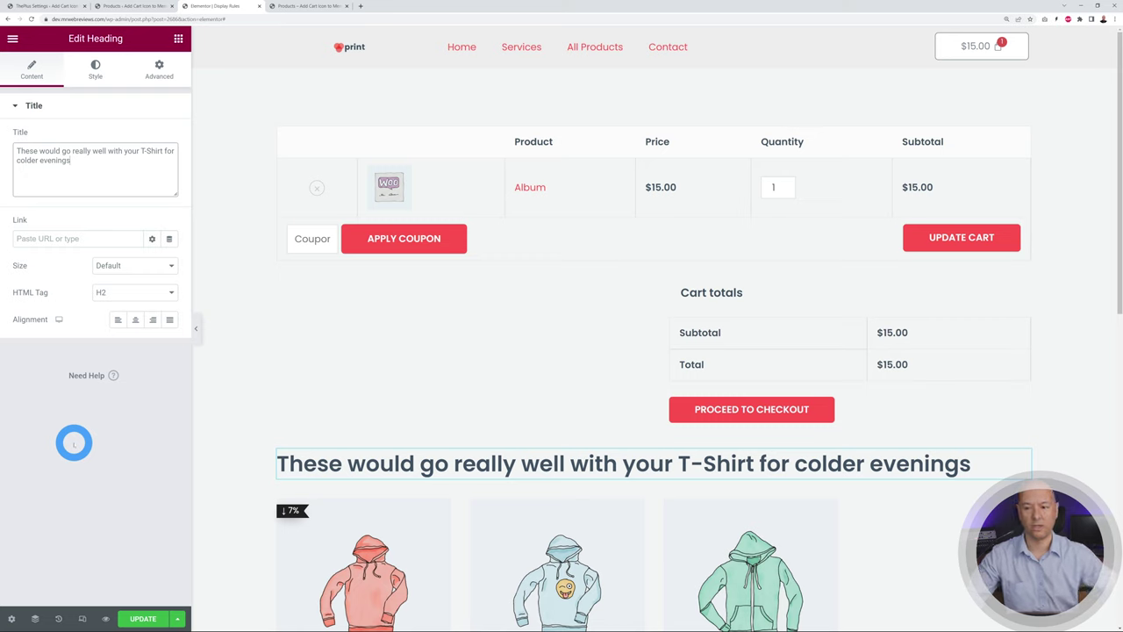
{"action": "left_click", "coordinate": [151, 607]}
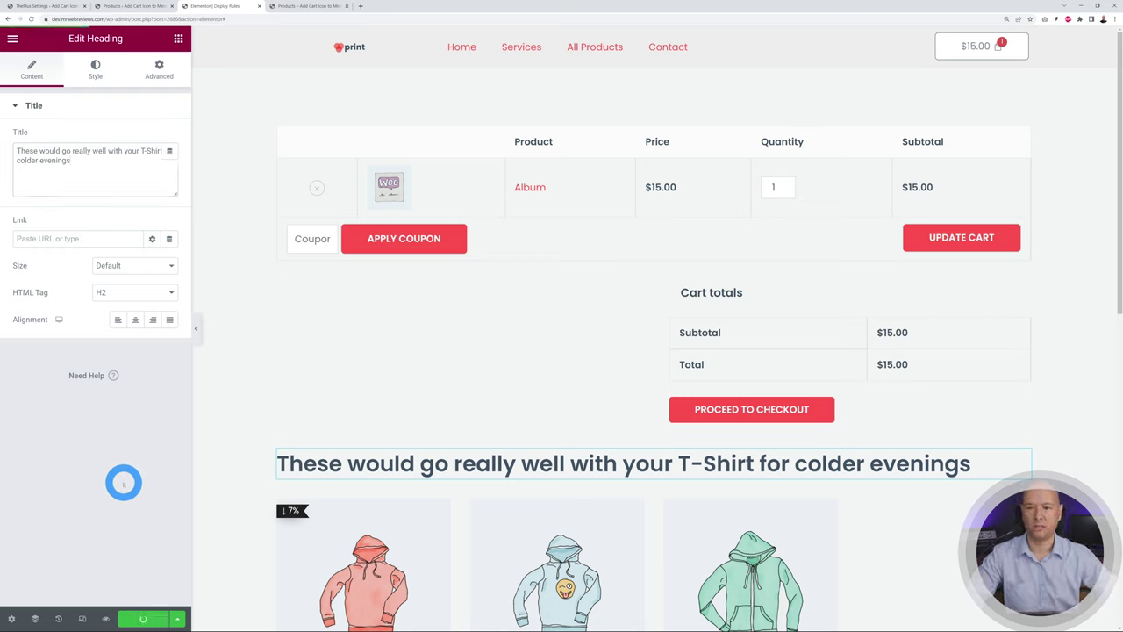
{"action": "left_click", "coordinate": [304, 6]}
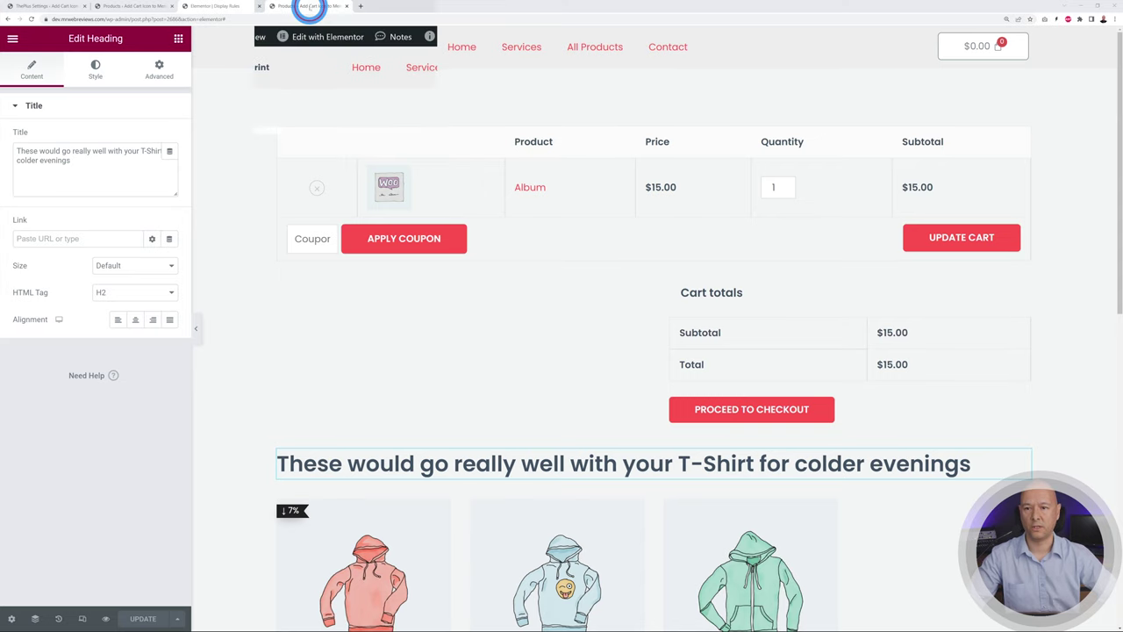
Step: Add the Green Printed Tshirt to the cart, check the hoodie upsell there, then remove it
{"action": "scroll", "coordinate": [933, 286], "scroll_direction": "down", "scroll_amount": 8}
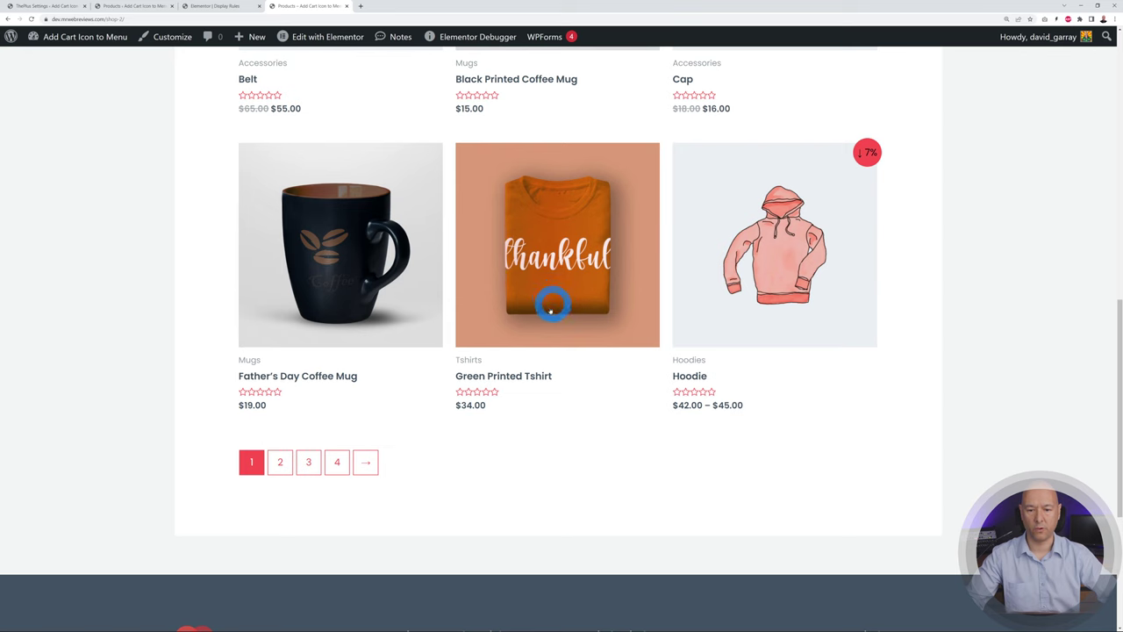
{"action": "left_click", "coordinate": [547, 311]}
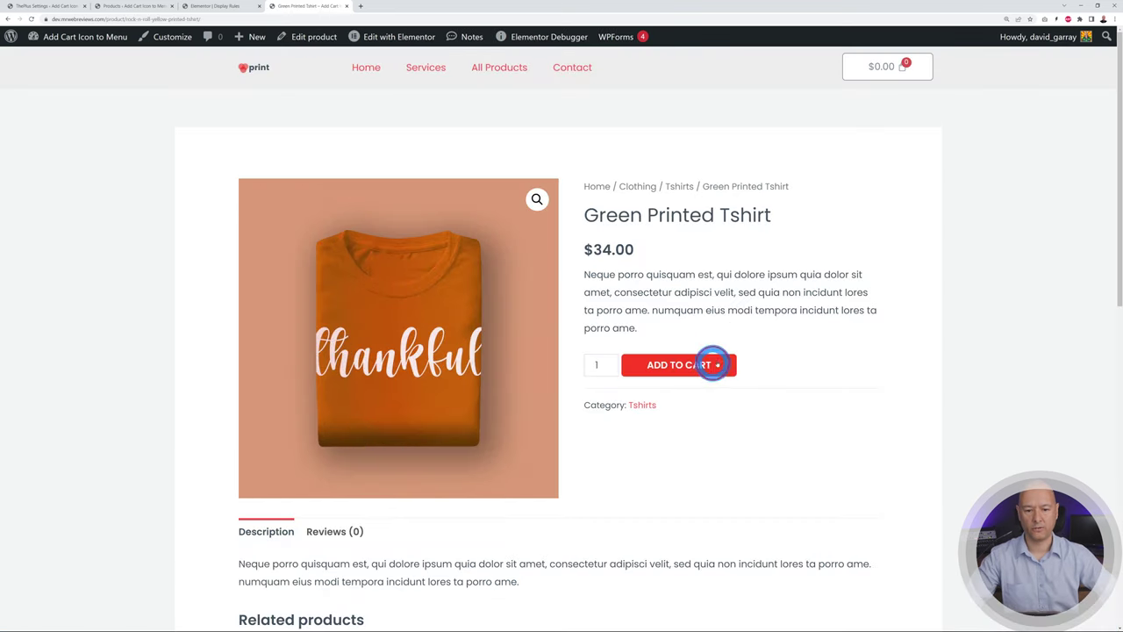
{"action": "left_click", "coordinate": [714, 364]}
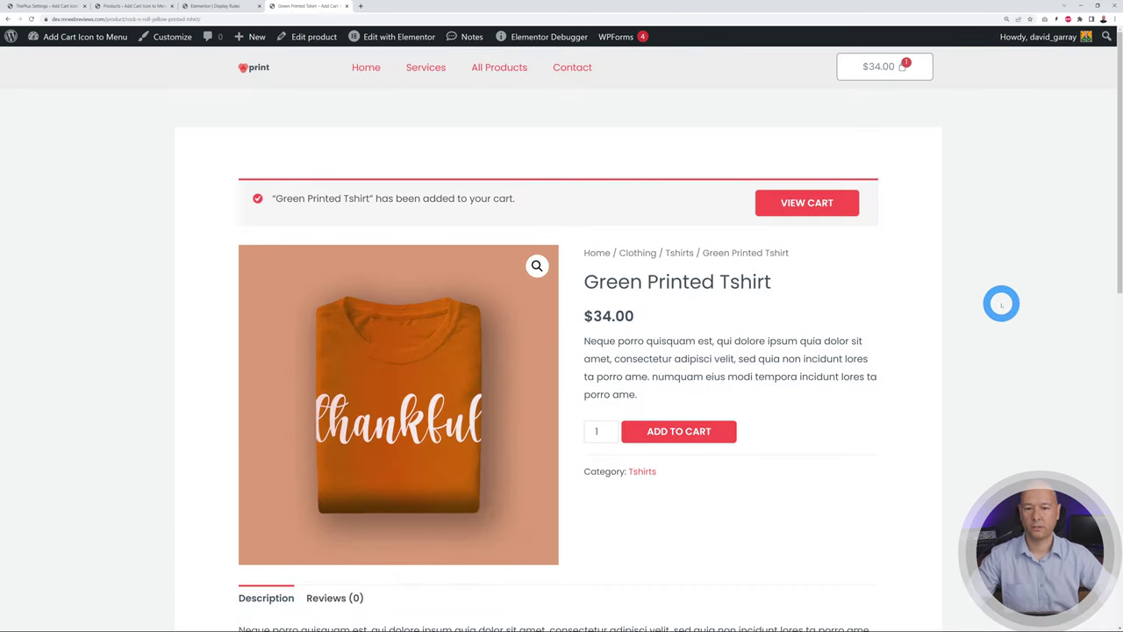
{"action": "left_click", "coordinate": [815, 202]}
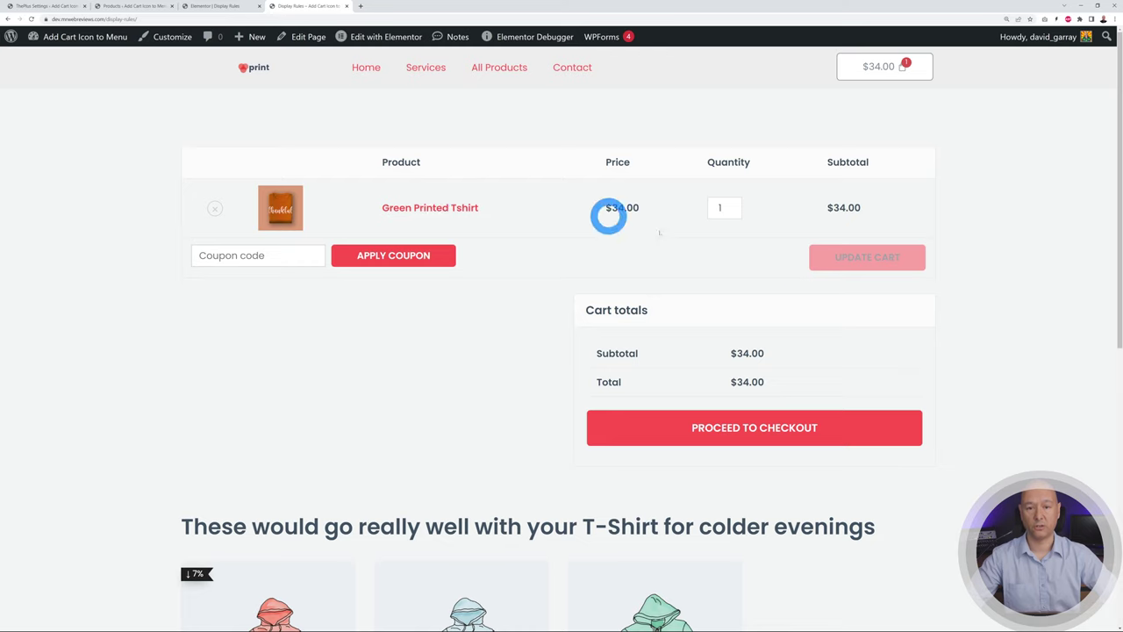
{"action": "scroll", "coordinate": [992, 304], "scroll_direction": "down", "scroll_amount": 2}
{"action": "scroll", "coordinate": [993, 304], "scroll_direction": "down", "scroll_amount": 2}
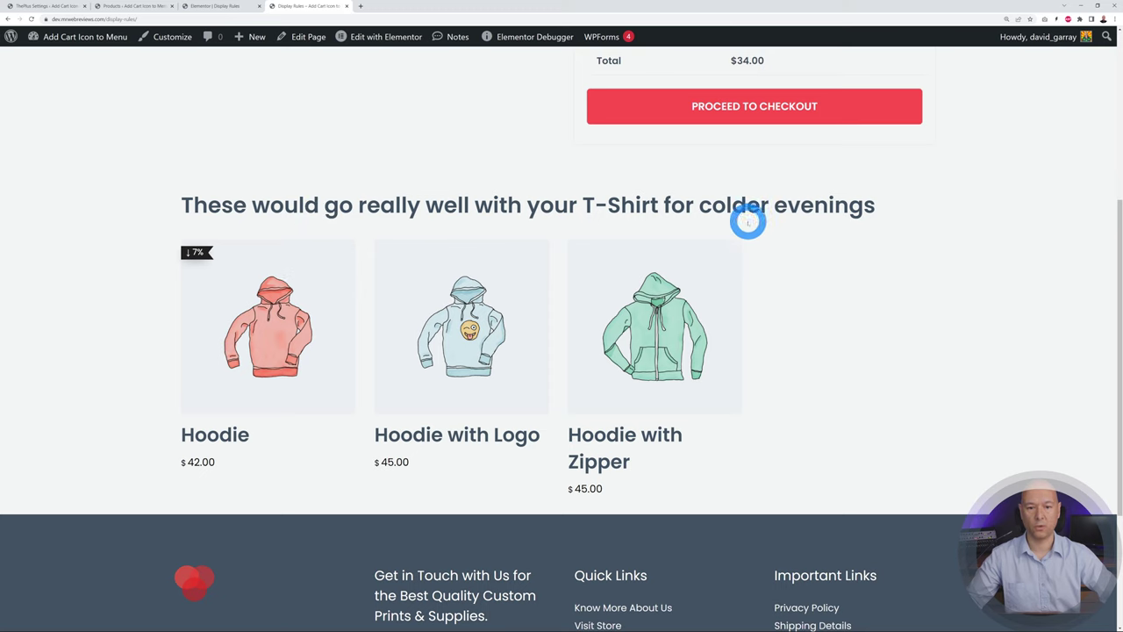
{"action": "scroll", "coordinate": [965, 336], "scroll_direction": "up", "scroll_amount": 4}
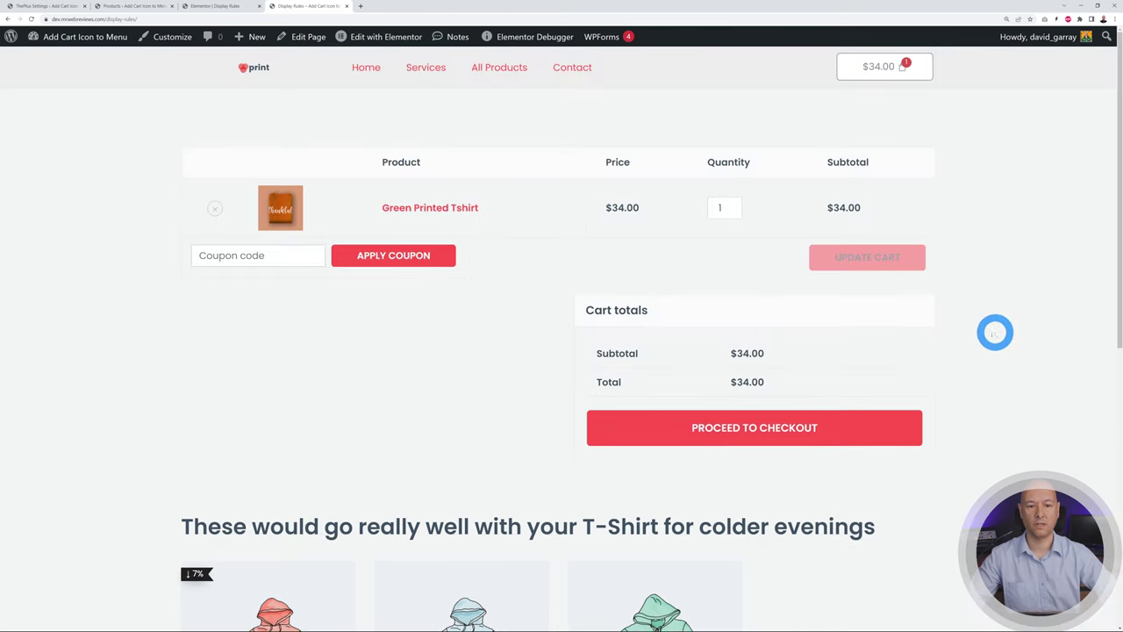
{"action": "left_click", "coordinate": [220, 210]}
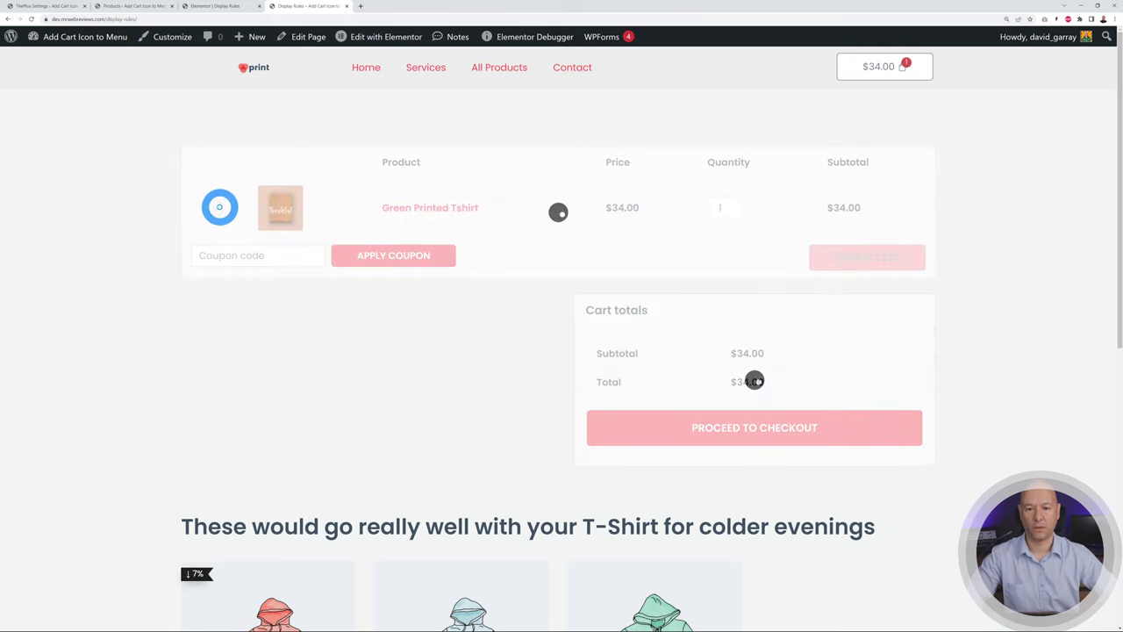
Step: Add a Beanie from All Products to the cart and view the cart without the upsell
{"action": "left_click", "coordinate": [500, 67]}
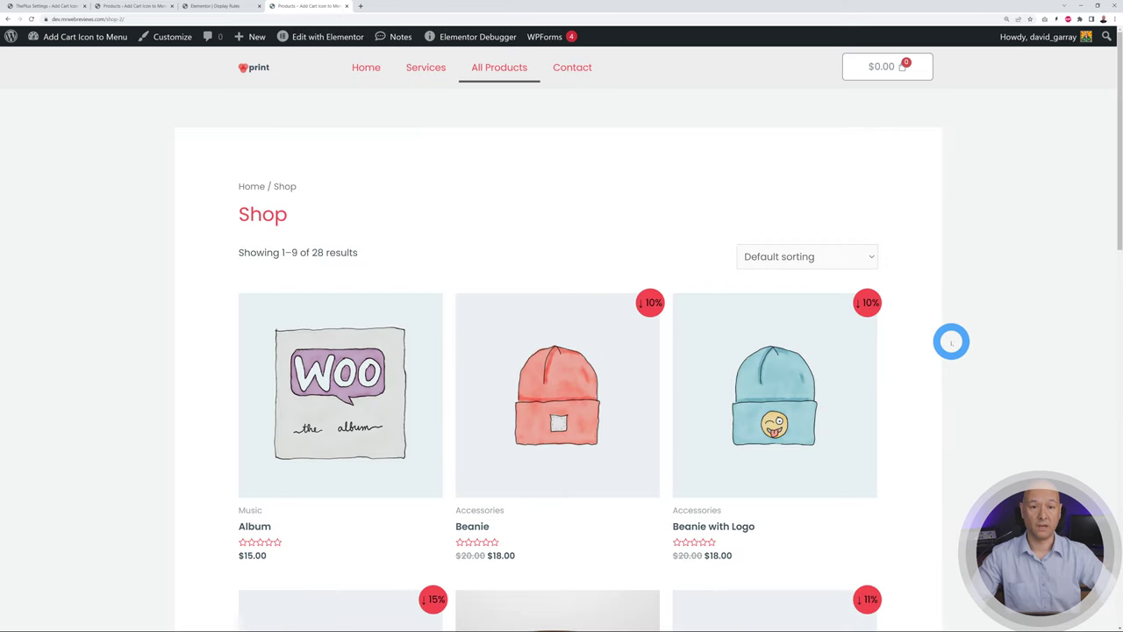
{"action": "left_click", "coordinate": [582, 446]}
{"action": "left_click", "coordinate": [707, 318]}
{"action": "left_click", "coordinate": [796, 208]}
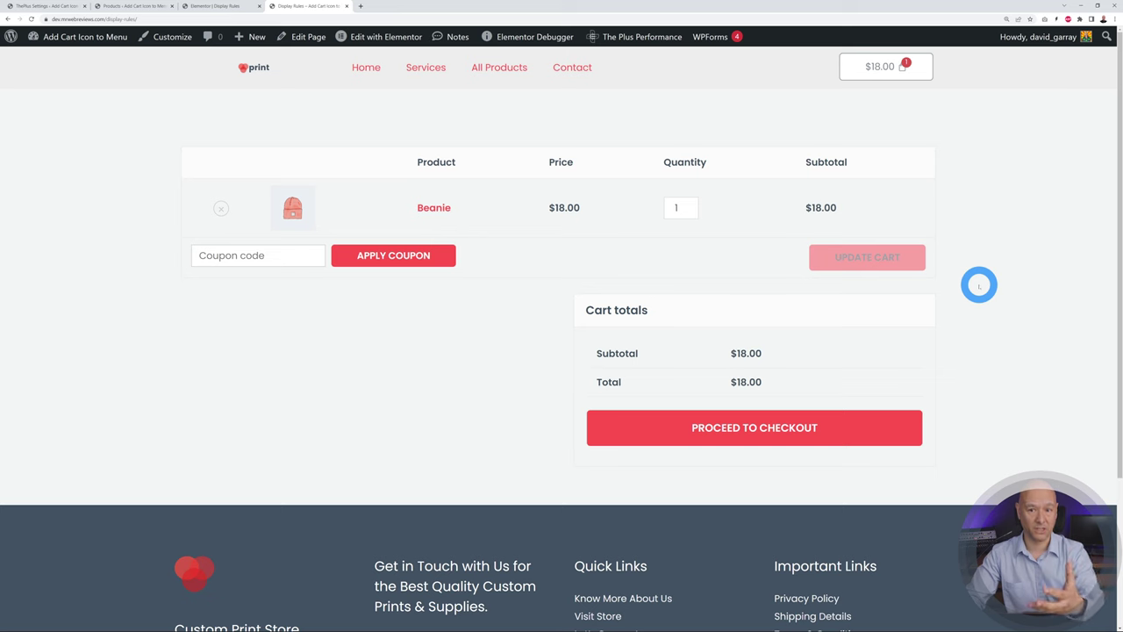
{"action": "left_click", "coordinate": [230, 7]}
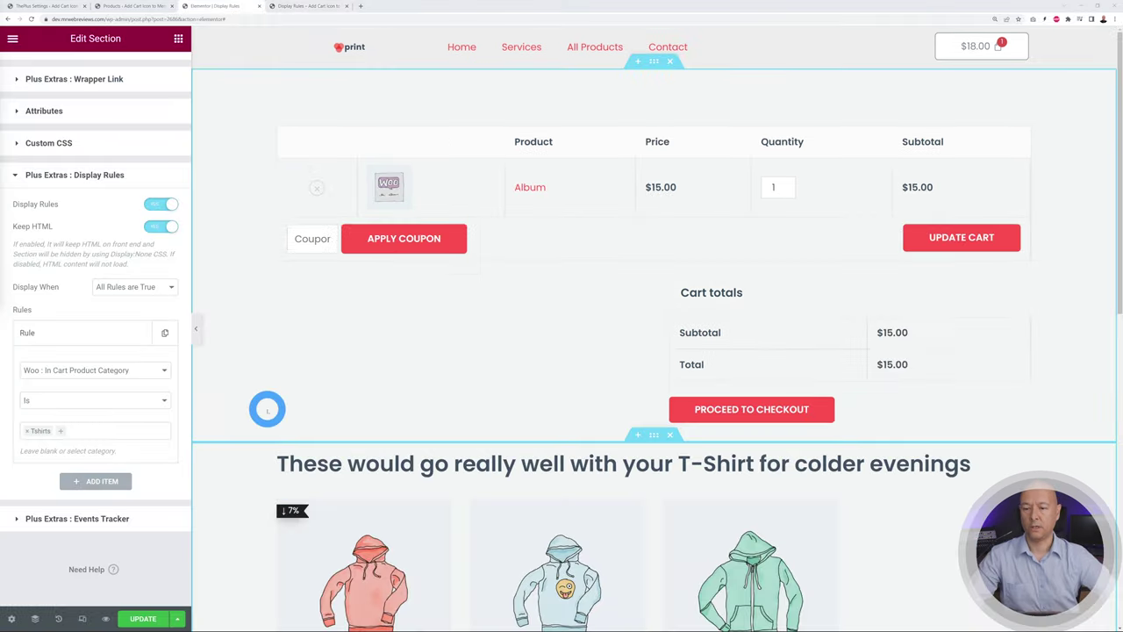
{"action": "left_click", "coordinate": [163, 369]}
Step: Change the rule to Woo : Cart Subtotal with a Cart Sub Total of 50, and update the page
{"action": "scroll", "coordinate": [141, 465], "scroll_direction": "down", "scroll_amount": 3}
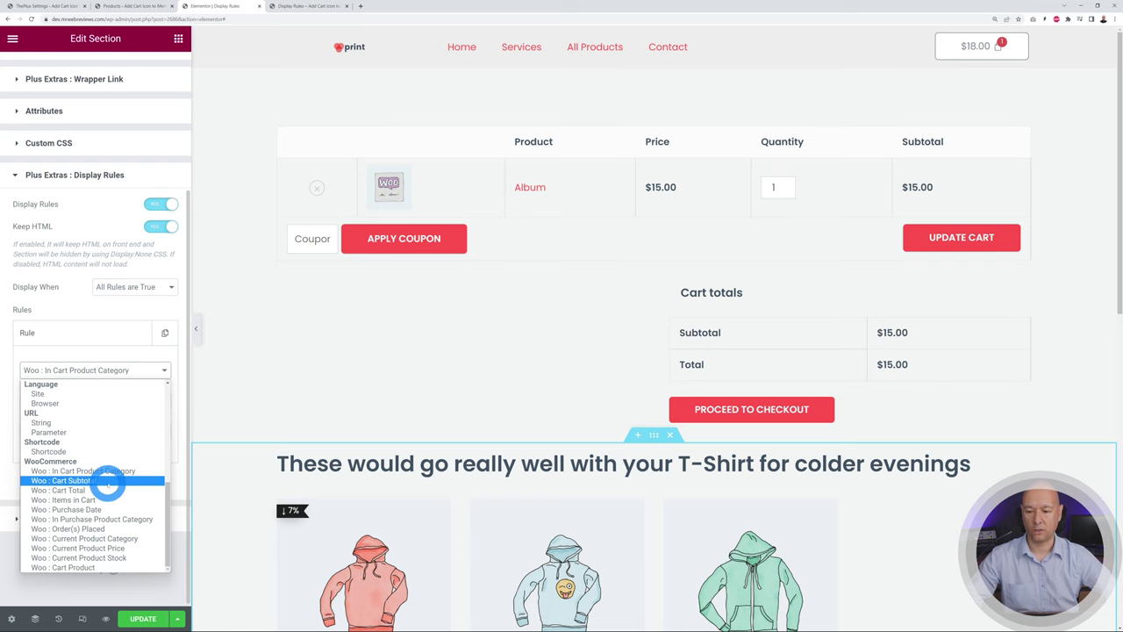
{"action": "left_click", "coordinate": [107, 486]}
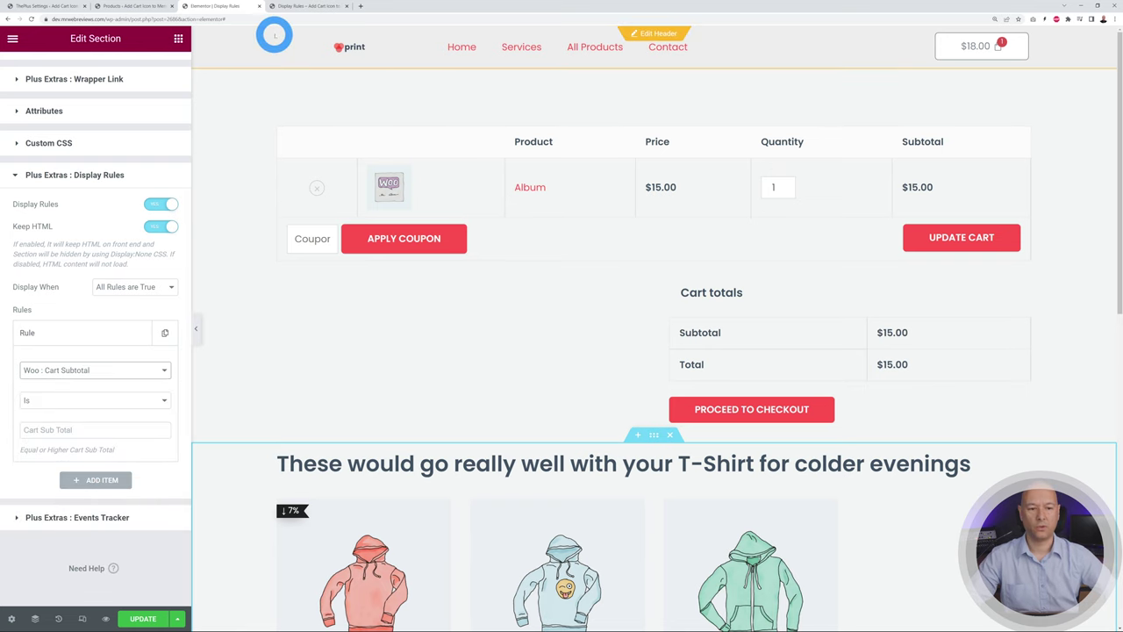
{"action": "left_click", "coordinate": [298, 7]}
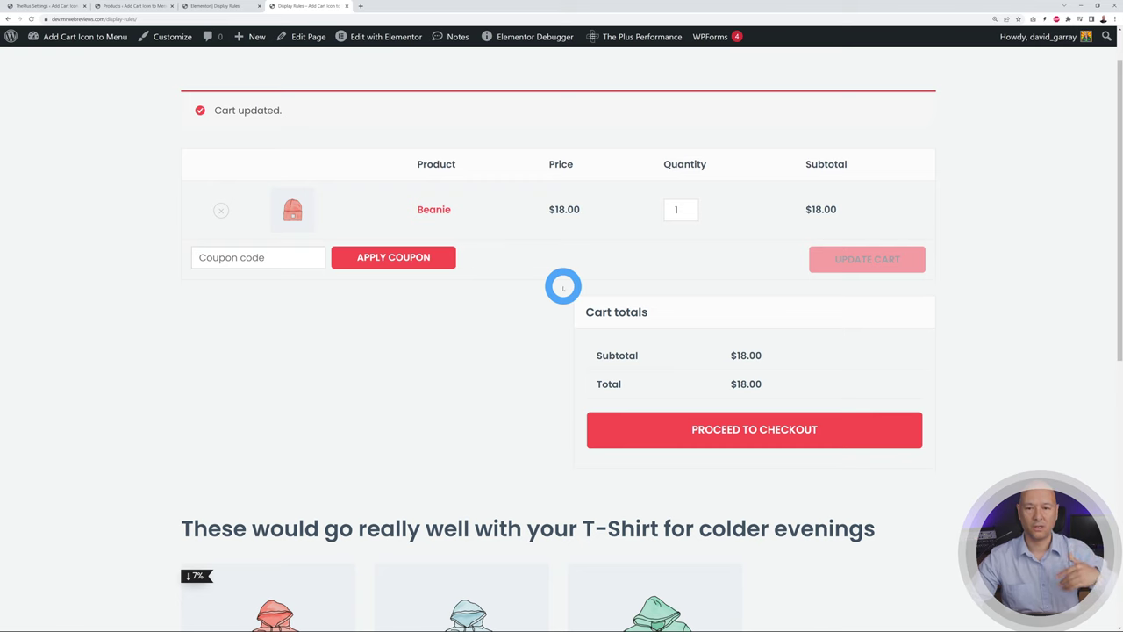
{"action": "left_click", "coordinate": [230, 7]}
{"action": "left_click", "coordinate": [113, 426]}
{"action": "type", "text": "50"}
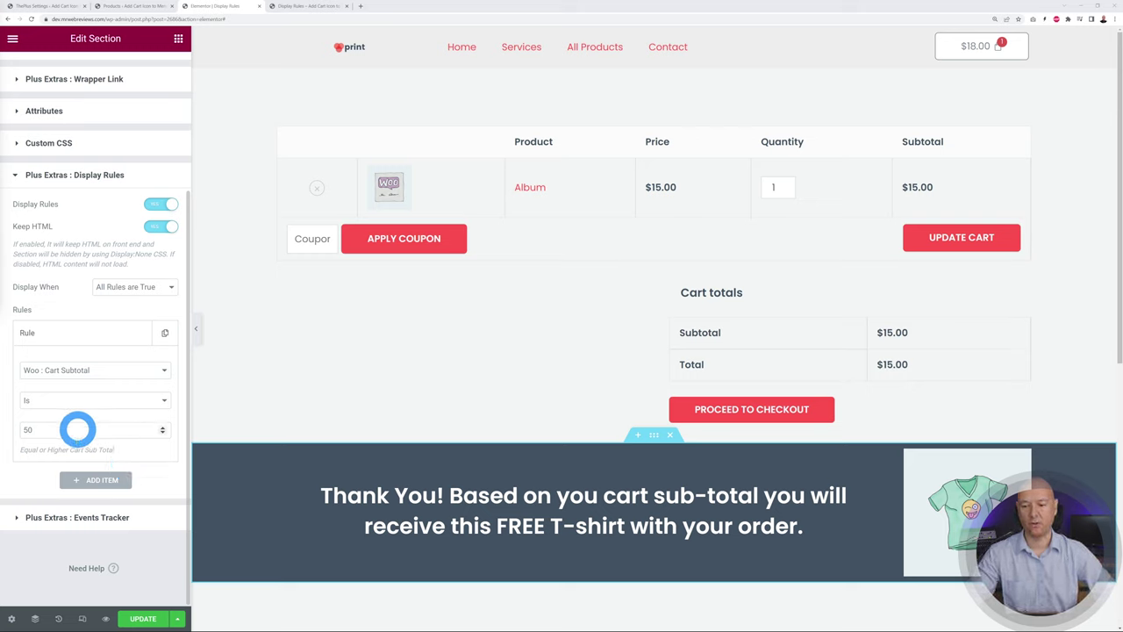
{"action": "left_click", "coordinate": [144, 618]}
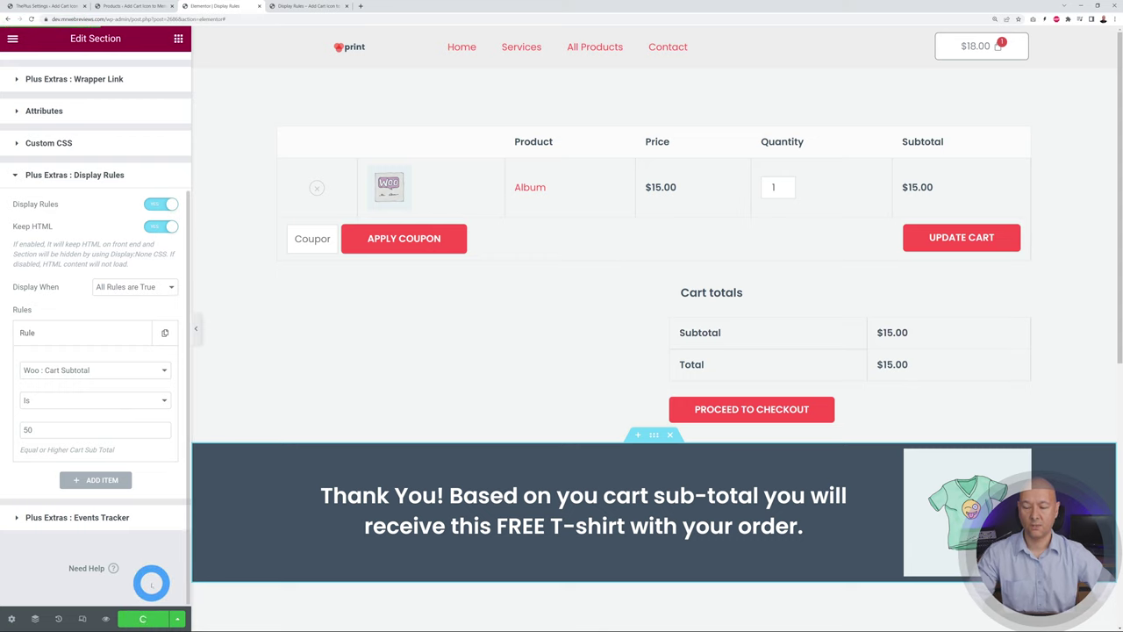
{"action": "left_click", "coordinate": [305, 6]}
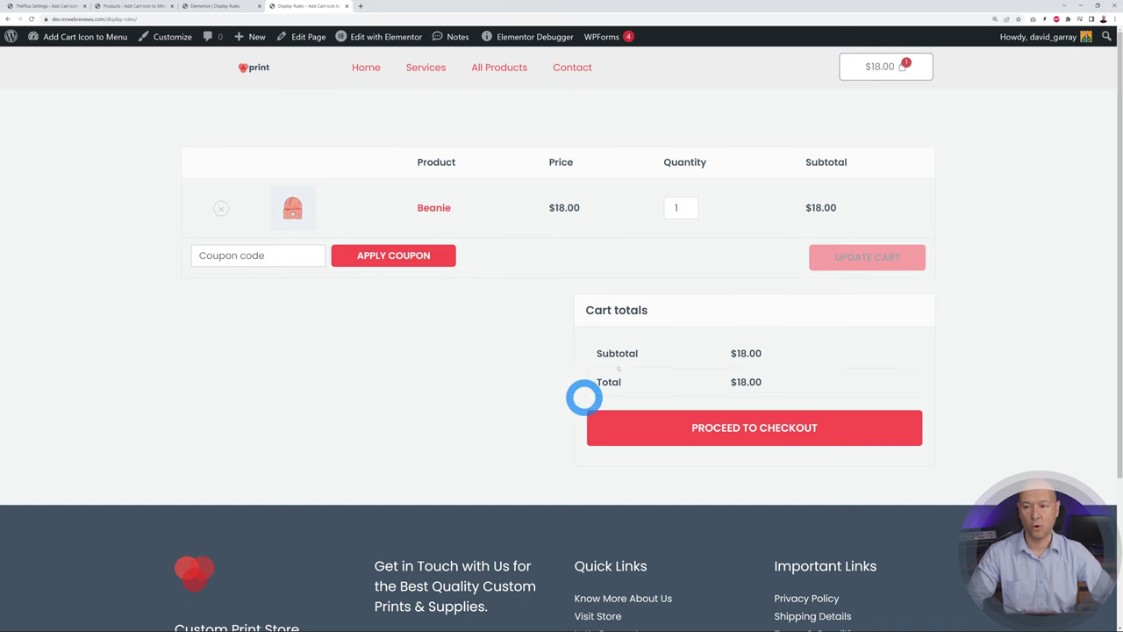
Step: Update the cart to 3 Beanies ($54.00 subtotal), then go back to the editor's rule types
{"action": "left_click", "coordinate": [691, 202]}
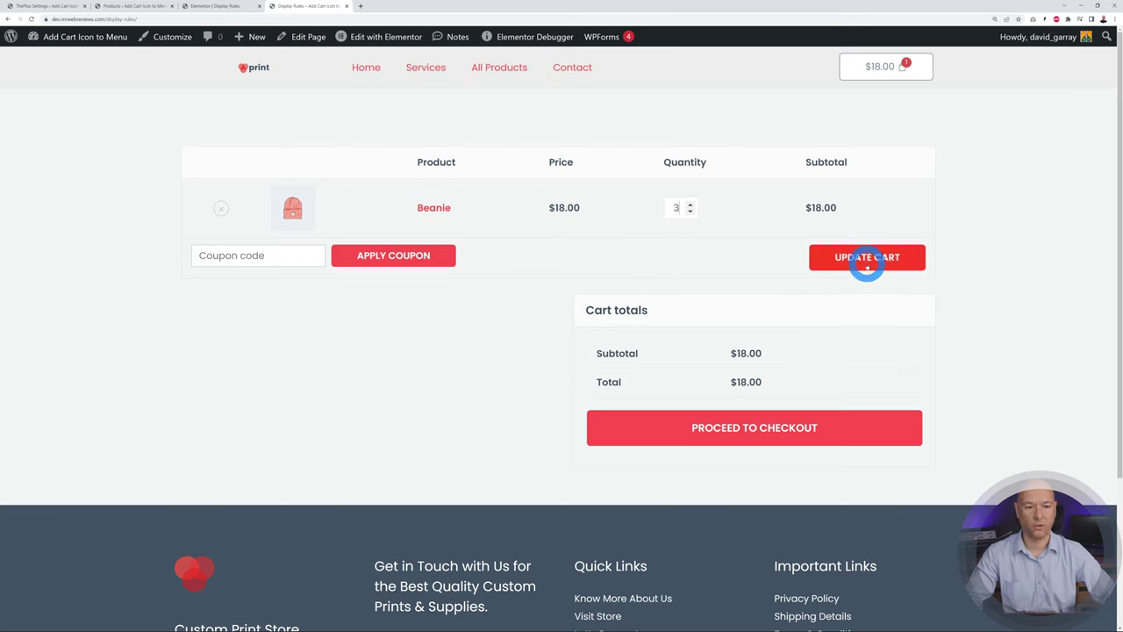
{"action": "left_click", "coordinate": [866, 262]}
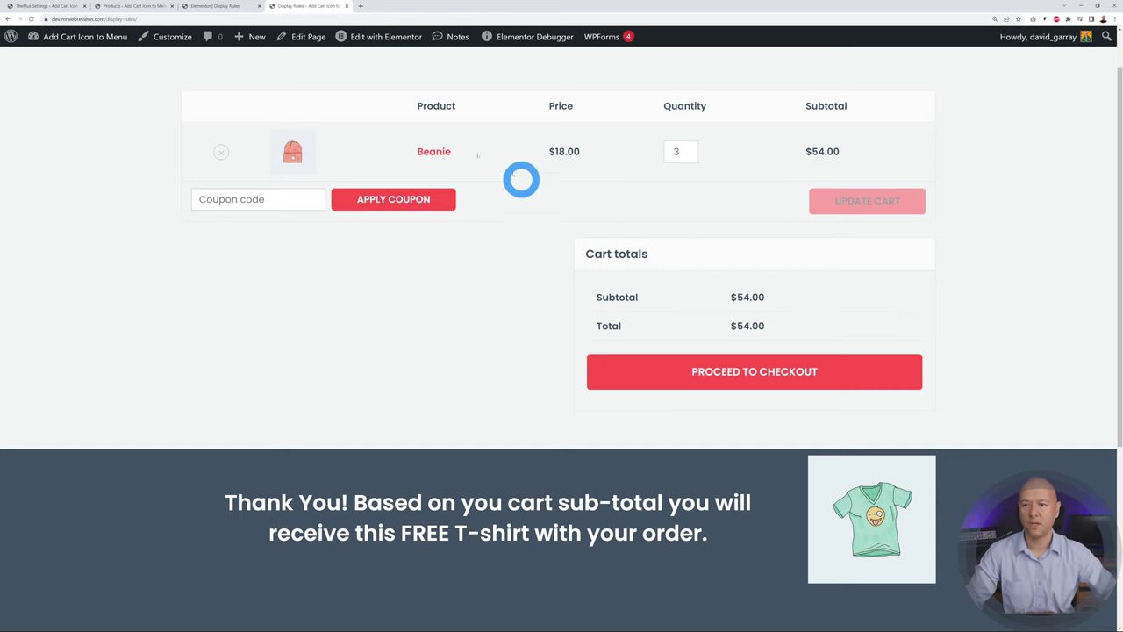
{"action": "left_click", "coordinate": [234, 7]}
{"action": "left_click", "coordinate": [158, 365]}
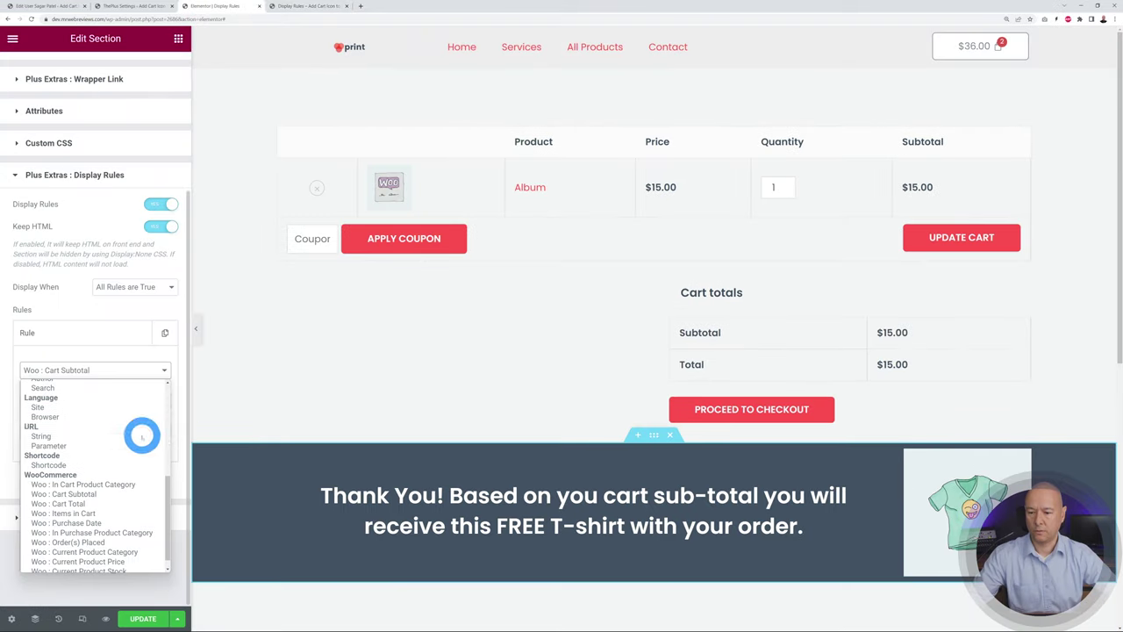
Step: Set the free-delivery banner's rule to Woo : Items in Cart after checking the two-beanie cart
{"action": "left_click", "coordinate": [118, 513]}
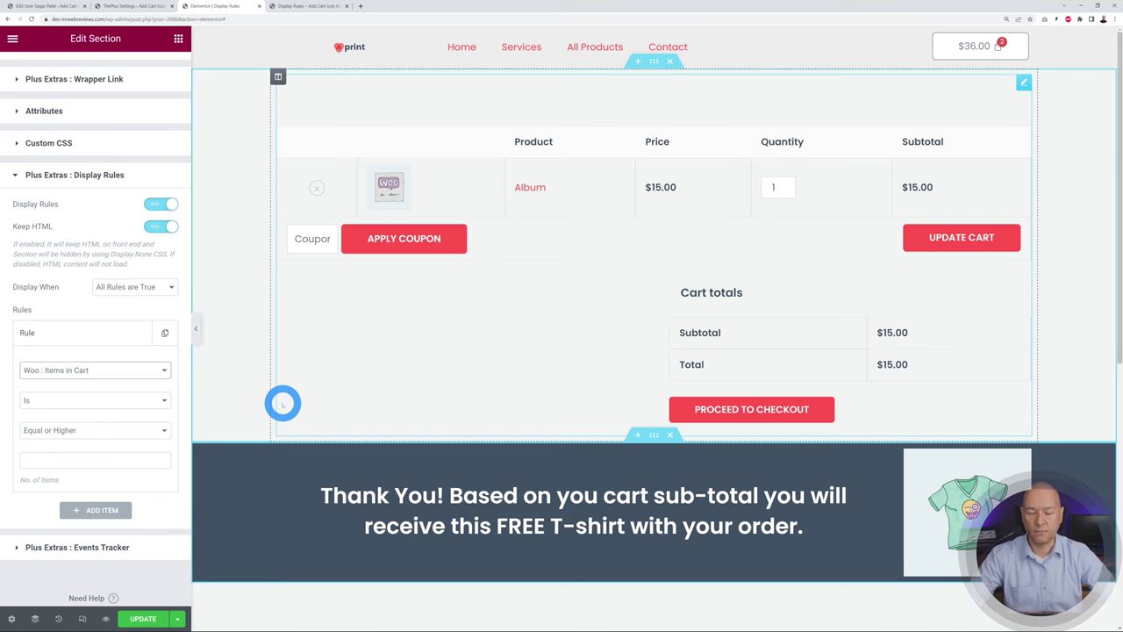
{"action": "left_click", "coordinate": [343, 8]}
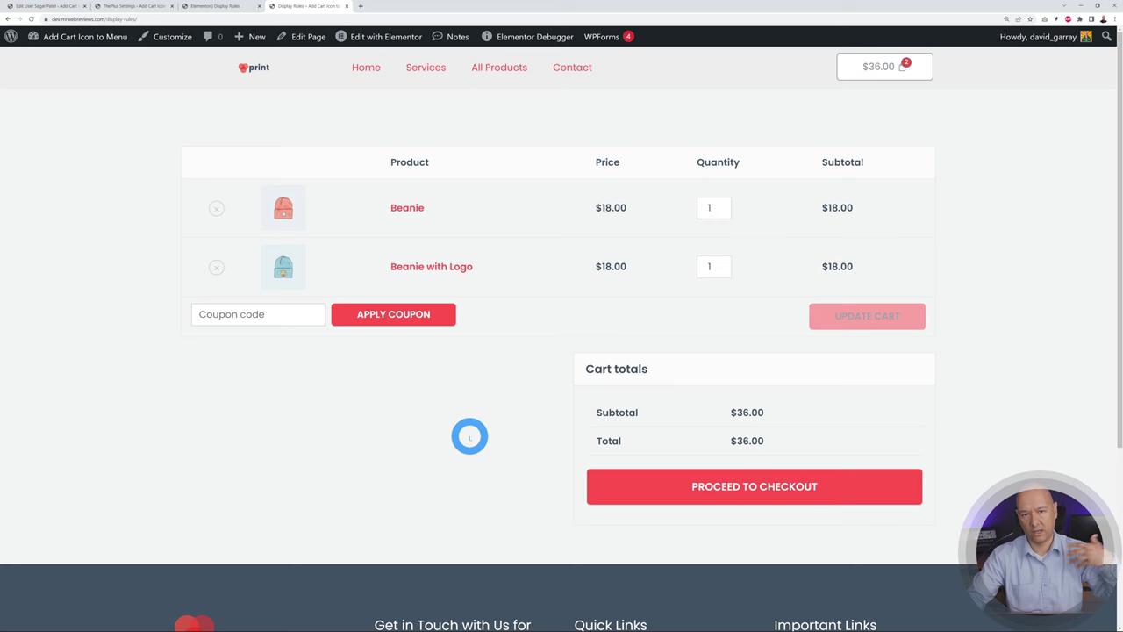
{"action": "left_click", "coordinate": [195, 7]}
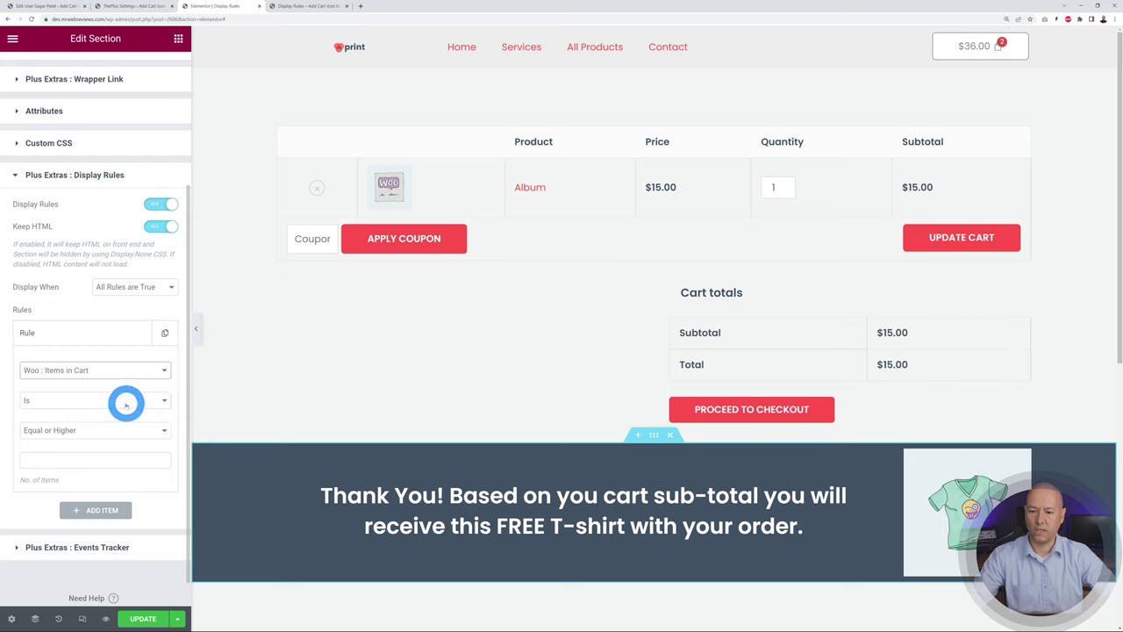
Step: Require Equal or Higher than 3 items, edit the banner heading, and save the page
{"action": "left_click", "coordinate": [163, 431]}
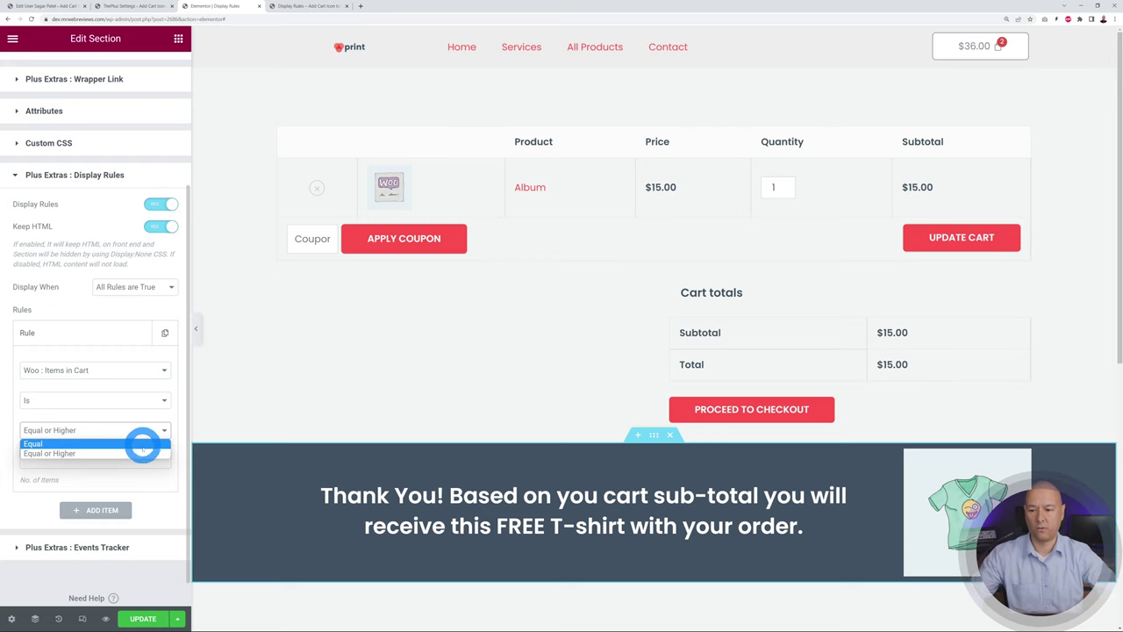
{"action": "left_click", "coordinate": [154, 453]}
{"action": "type", "text": "3"}
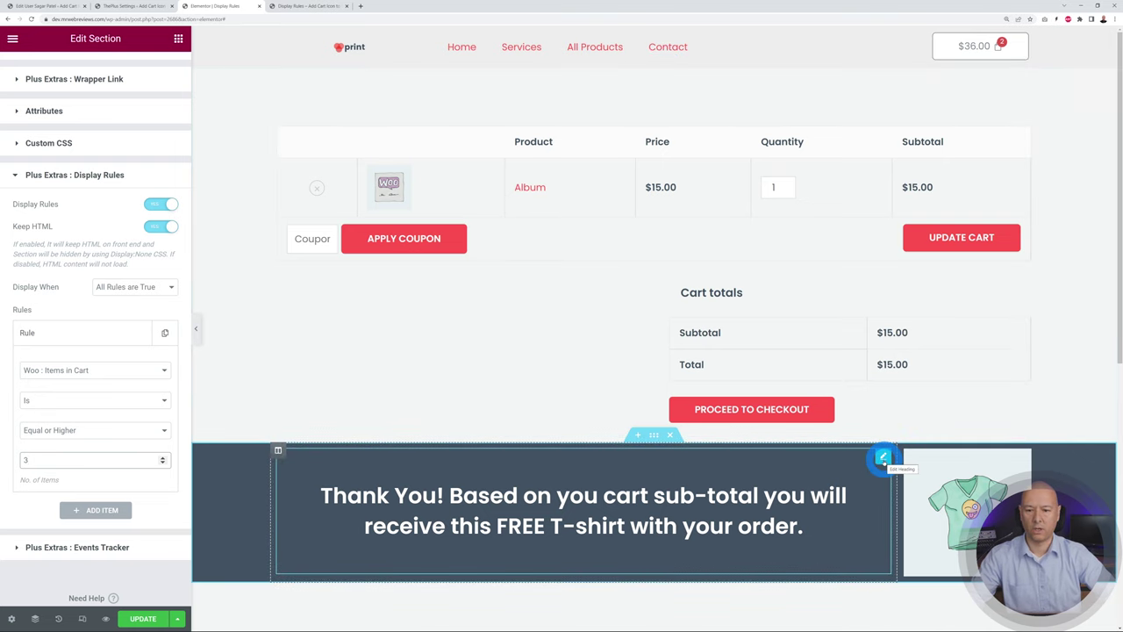
{"action": "scroll", "coordinate": [157, 466], "scroll_direction": "down", "scroll_amount": 1}
{"action": "left_click", "coordinate": [157, 466]}
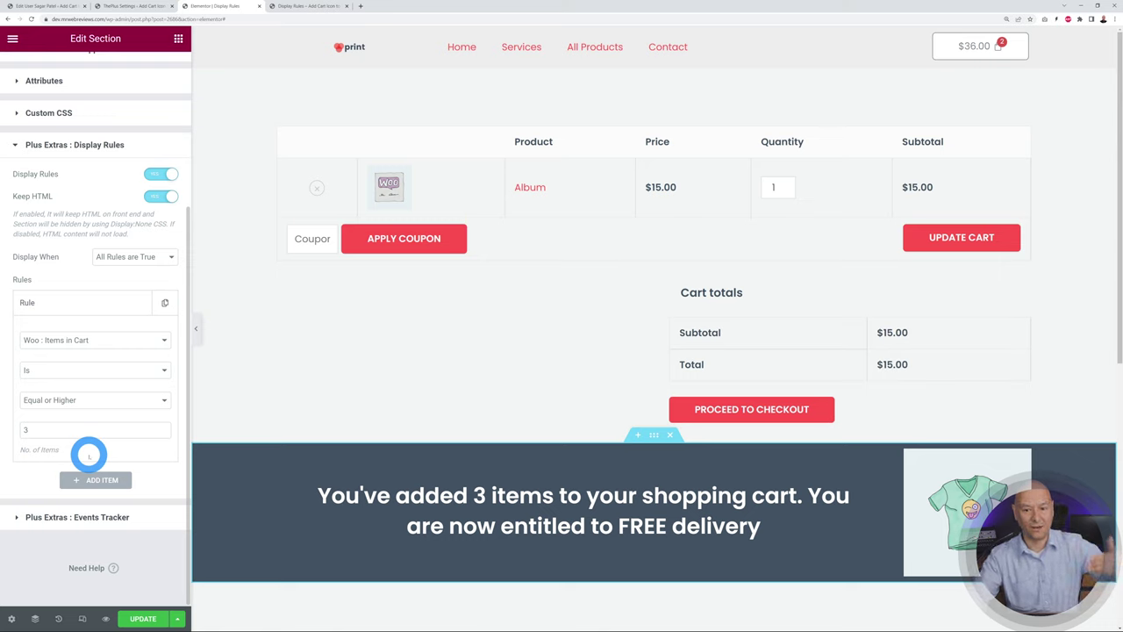
{"action": "left_click", "coordinate": [149, 617]}
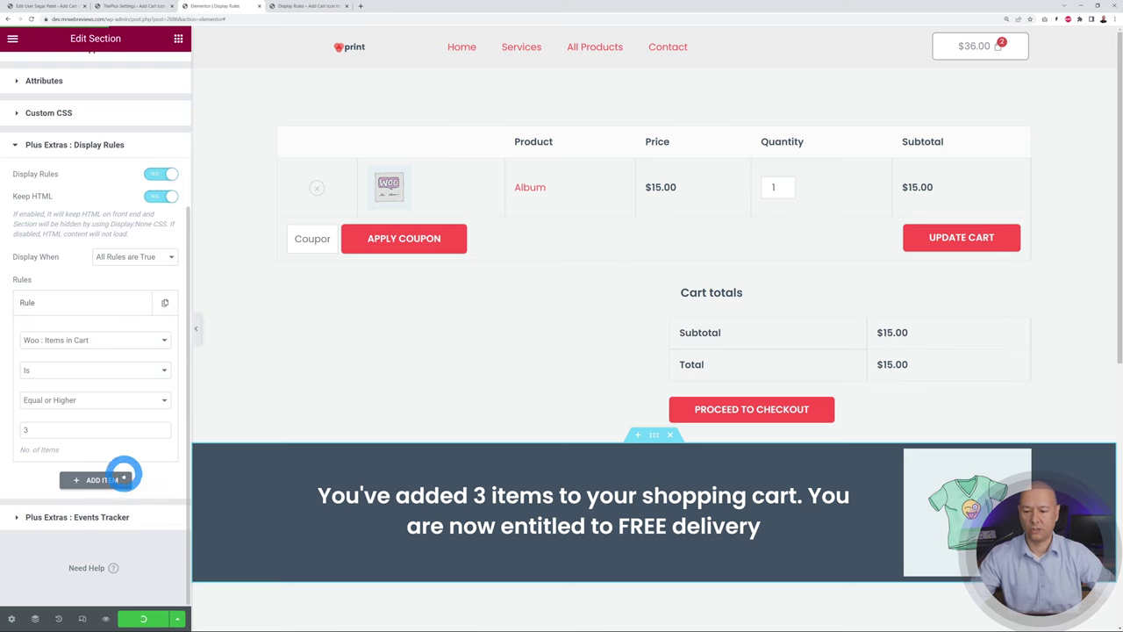
{"action": "left_click", "coordinate": [302, 6]}
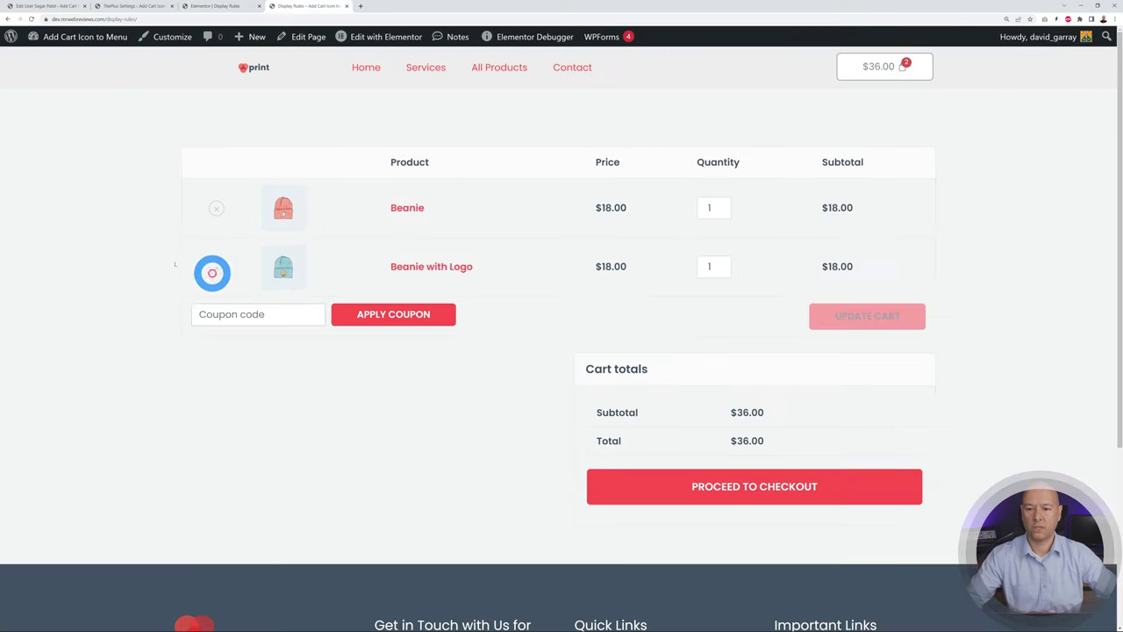
Step: Reload the cart and raise Beanie with Logo to 2, confirming the free-delivery banner appears
{"action": "left_click", "coordinate": [31, 19]}
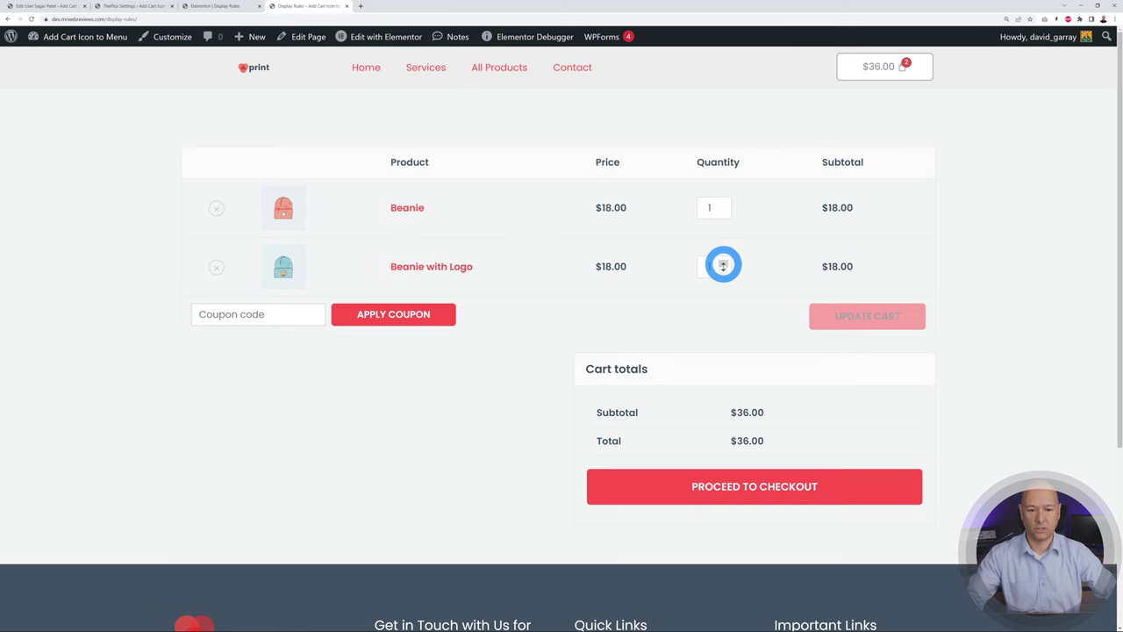
{"action": "left_click", "coordinate": [723, 262]}
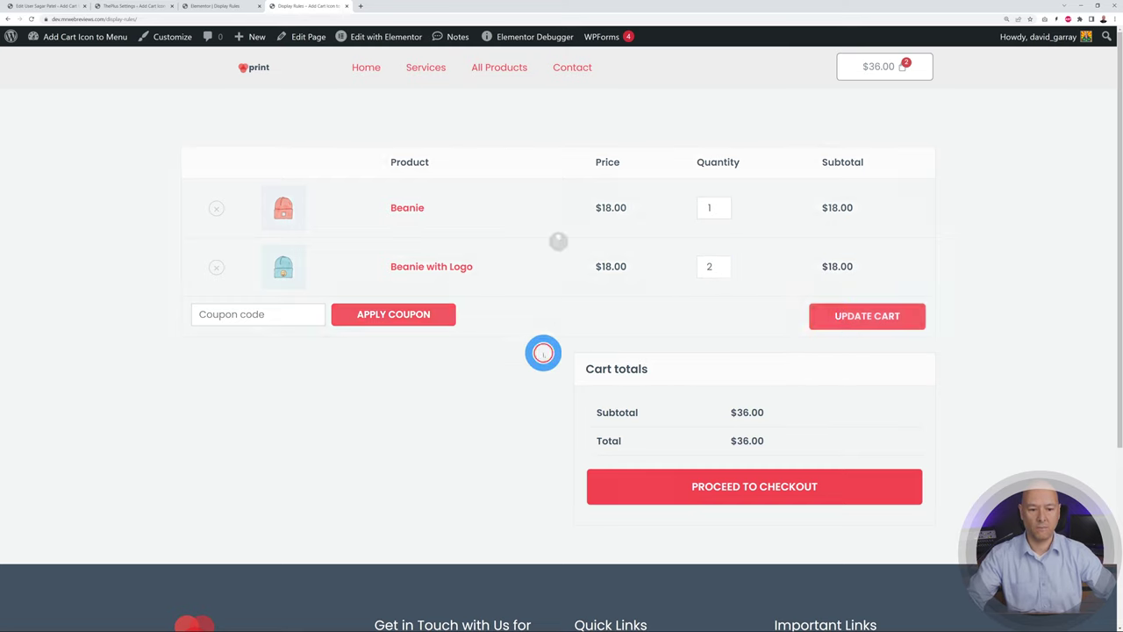
{"action": "left_click", "coordinate": [543, 352]}
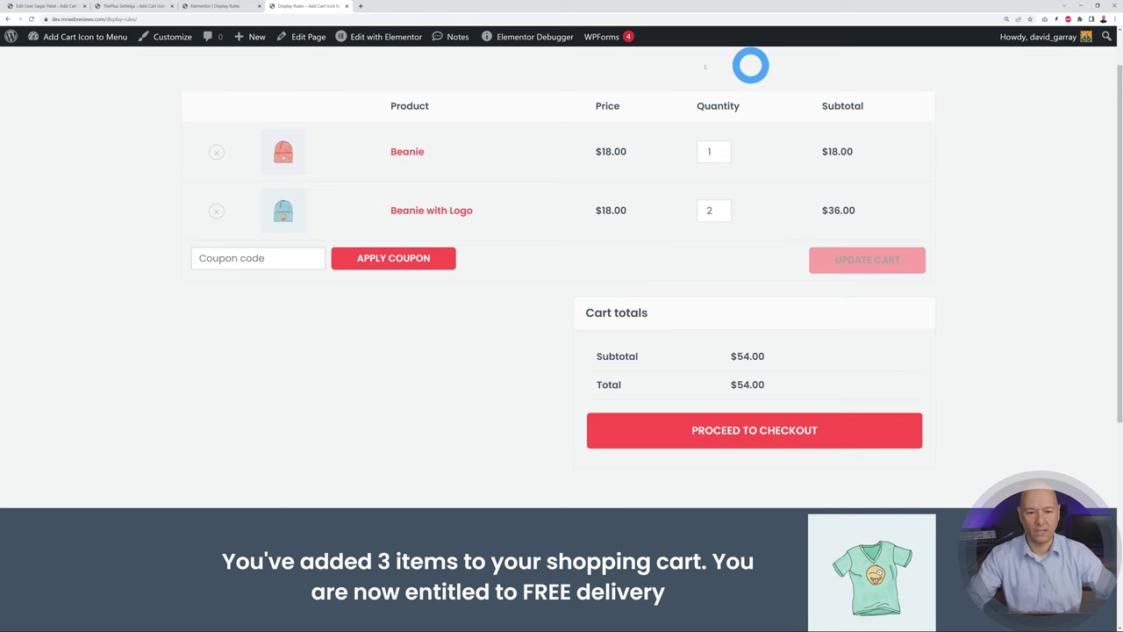
{"action": "scroll", "coordinate": [702, 290], "scroll_direction": "down", "scroll_amount": 1}
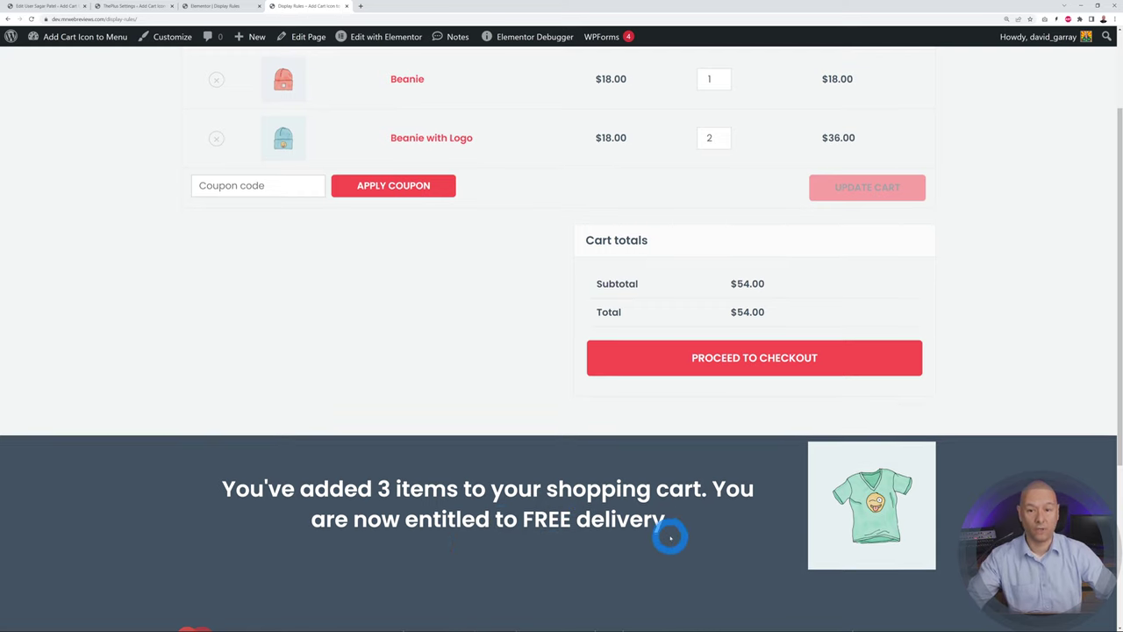
{"action": "scroll", "coordinate": [550, 539], "scroll_direction": "up", "scroll_amount": 2}
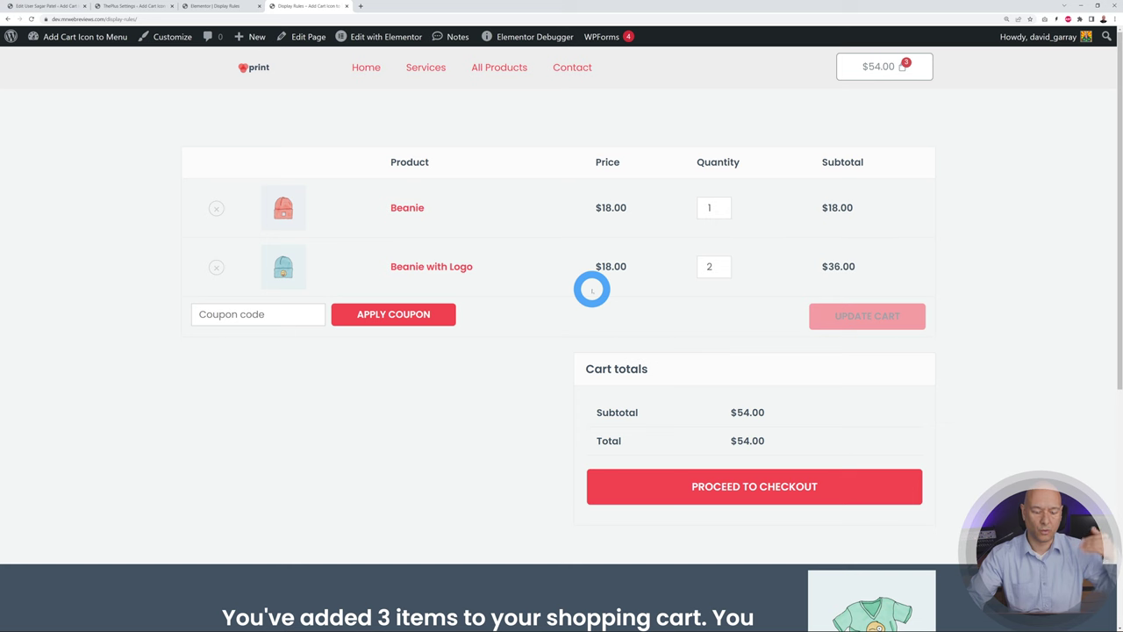
{"action": "left_click", "coordinate": [221, 6]}
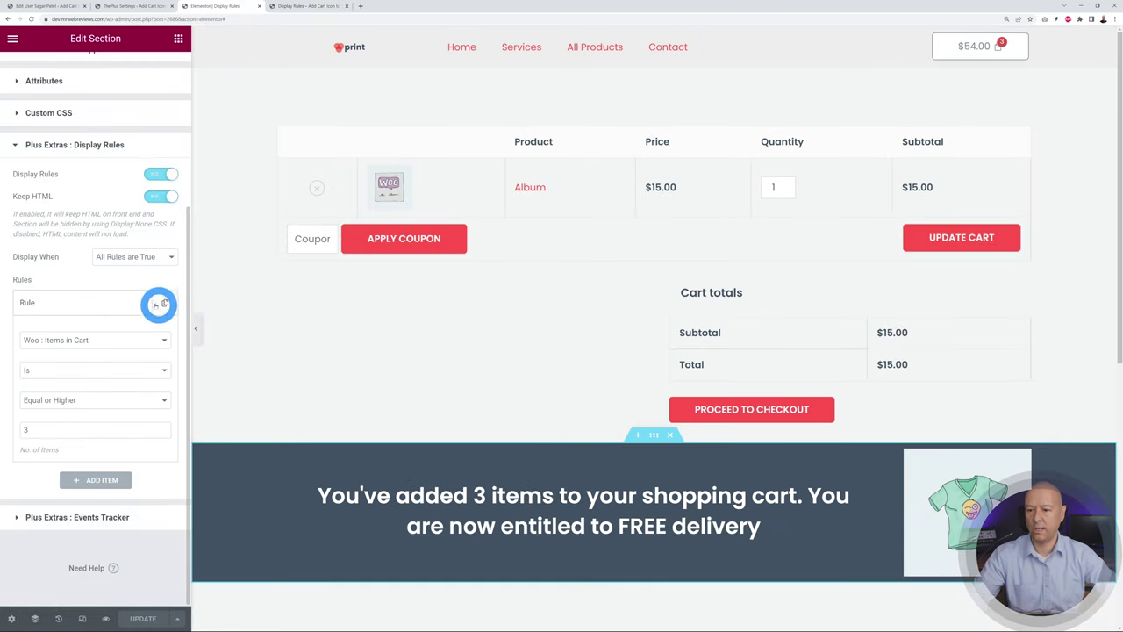
Step: Try the rule Woo : Purchase Date, Is, January 1, 2022
{"action": "left_click", "coordinate": [113, 339]}
{"action": "left_click", "coordinate": [123, 519]}
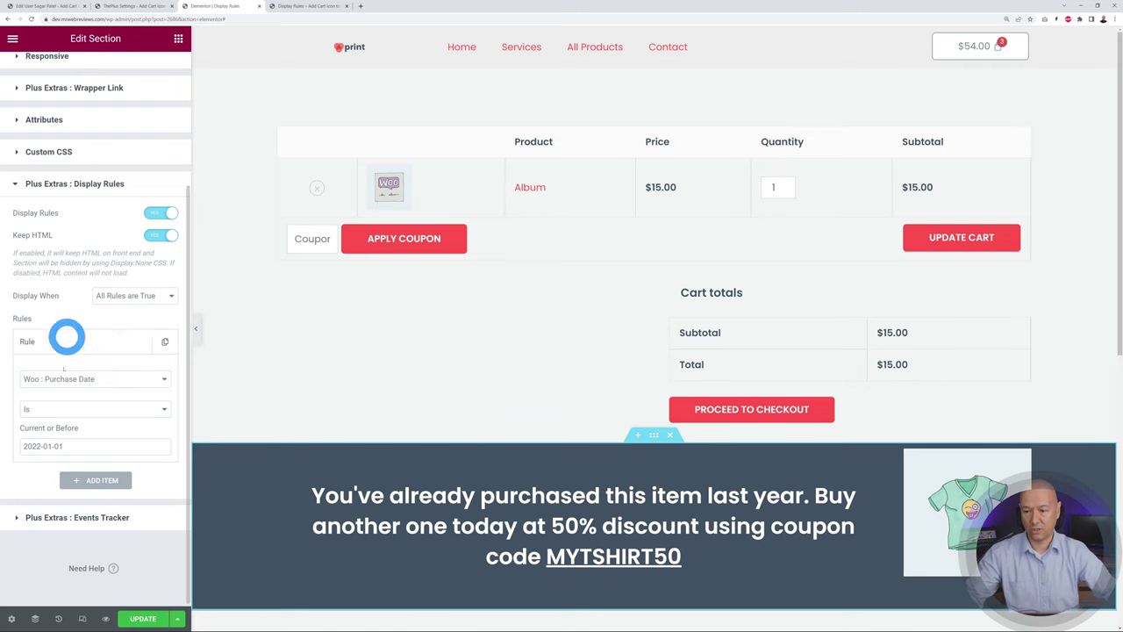
{"action": "left_click", "coordinate": [146, 411]}
{"action": "left_click", "coordinate": [146, 421]}
{"action": "left_click", "coordinate": [132, 446]}
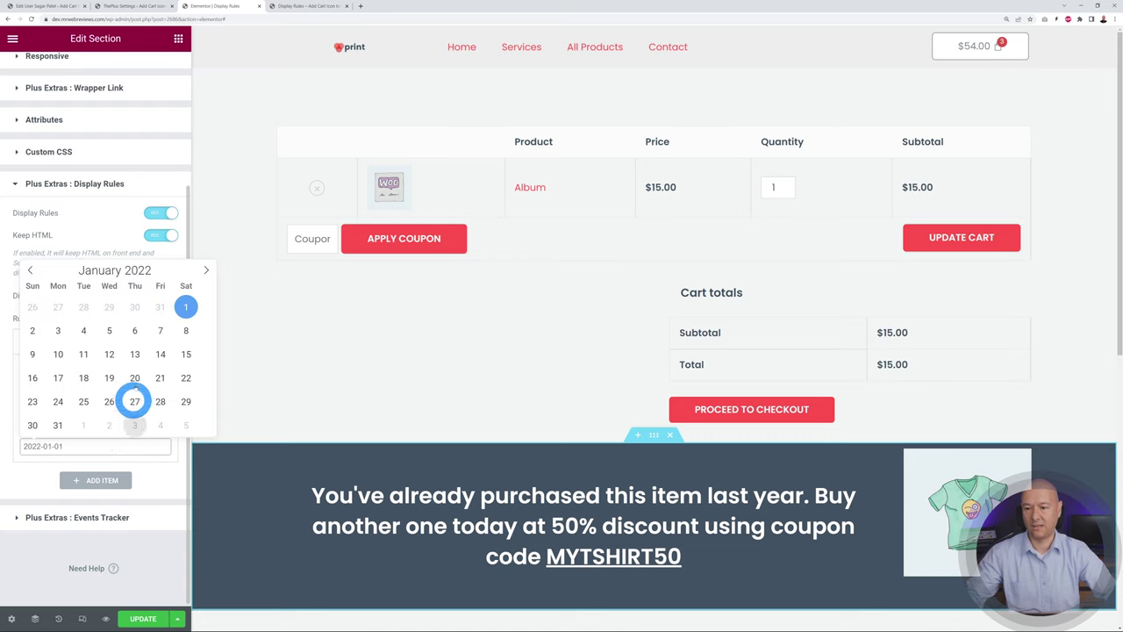
{"action": "left_click", "coordinate": [186, 308]}
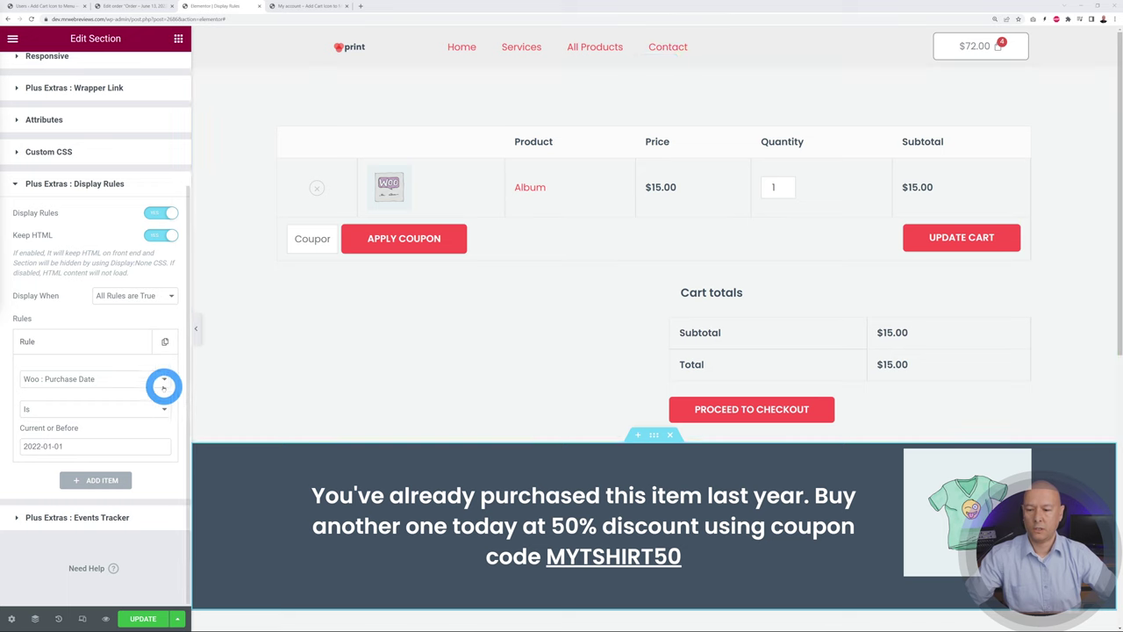
Step: Switch the rule type to Woo : In Purchase Product Category
{"action": "left_click", "coordinate": [158, 378]}
{"action": "scroll", "coordinate": [146, 497], "scroll_direction": "down", "scroll_amount": 2}
{"action": "left_click", "coordinate": [139, 530]}
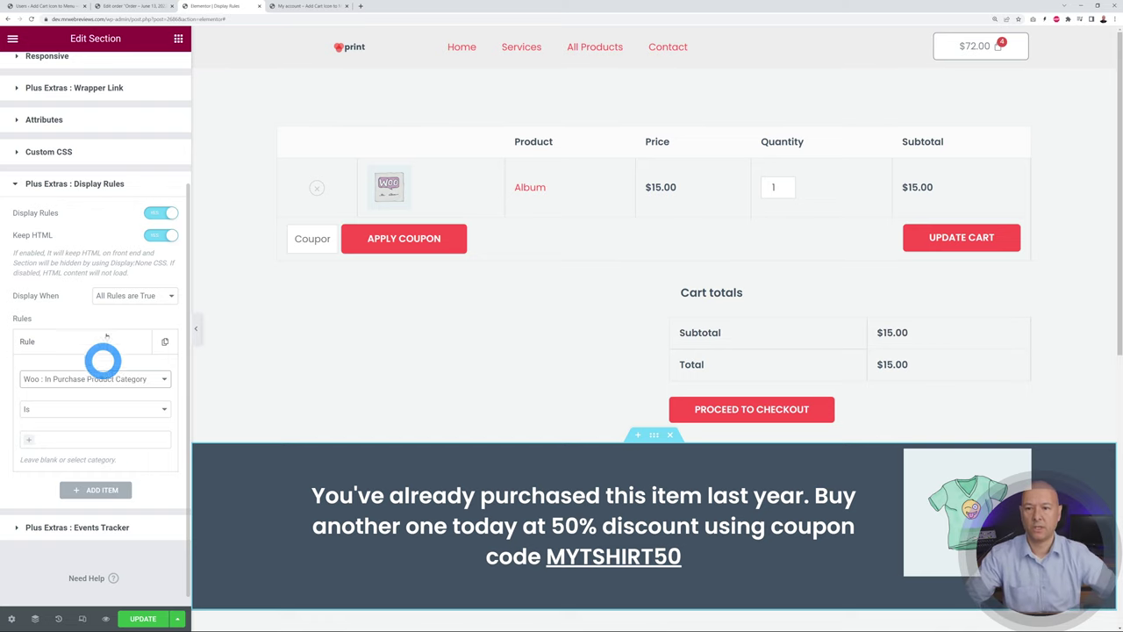
Step: View the Orders list showing a Completed $36.00 order and a Pending payment $18.00 order
{"action": "left_click", "coordinate": [298, 6]}
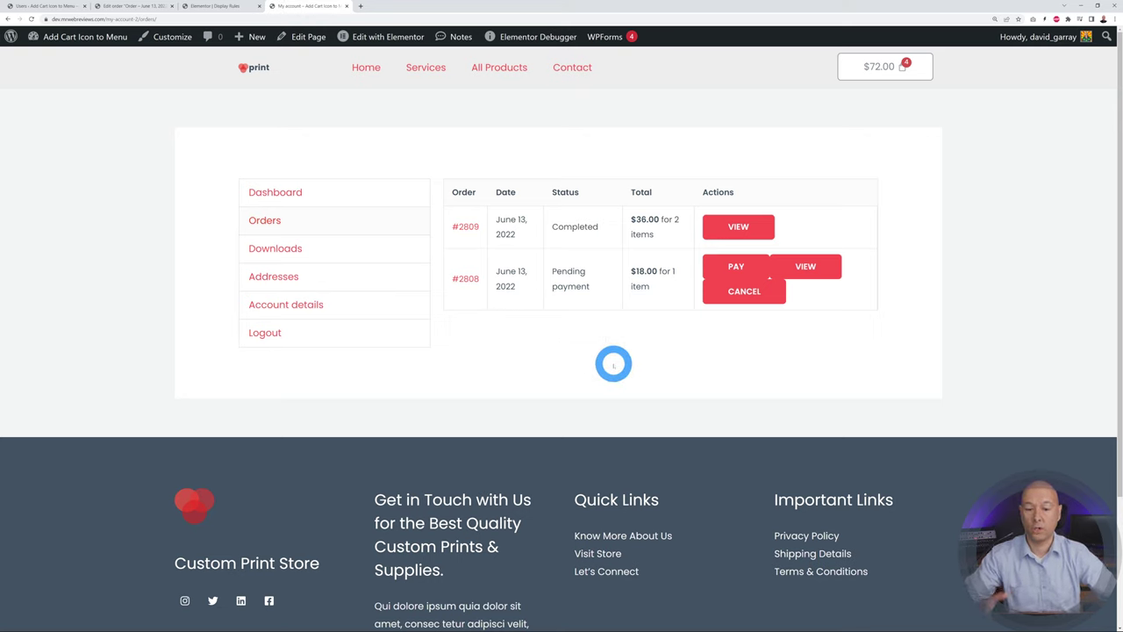
{"action": "left_click_drag", "start_coordinate": [552, 225], "coordinate": [597, 225]}
{"action": "left_click", "coordinate": [599, 226]}
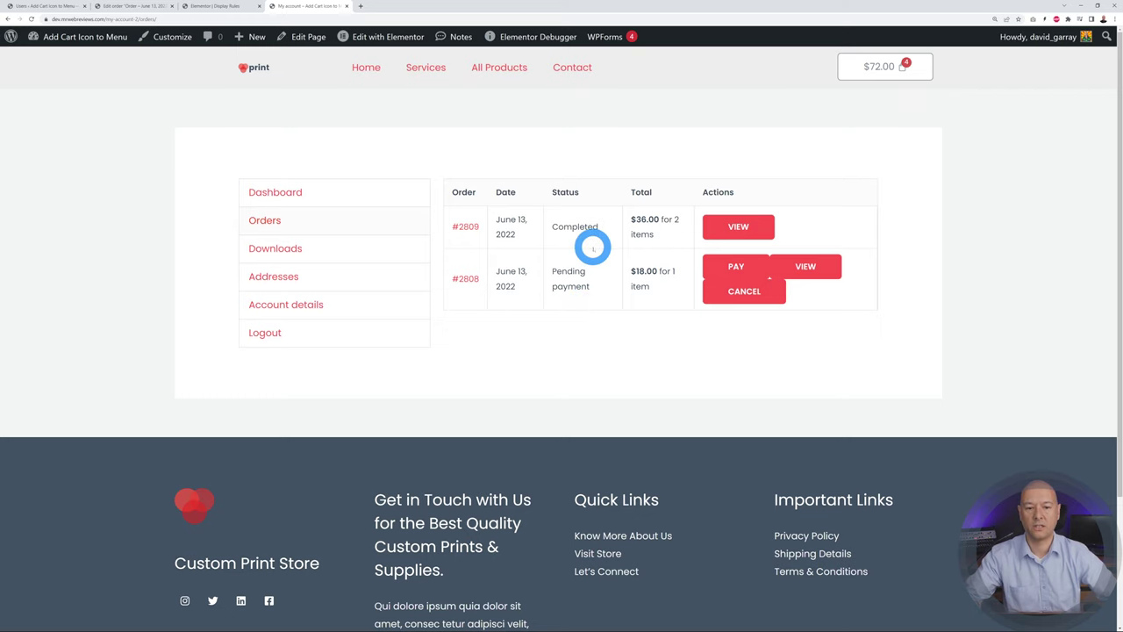
{"action": "right_click", "coordinate": [741, 228]}
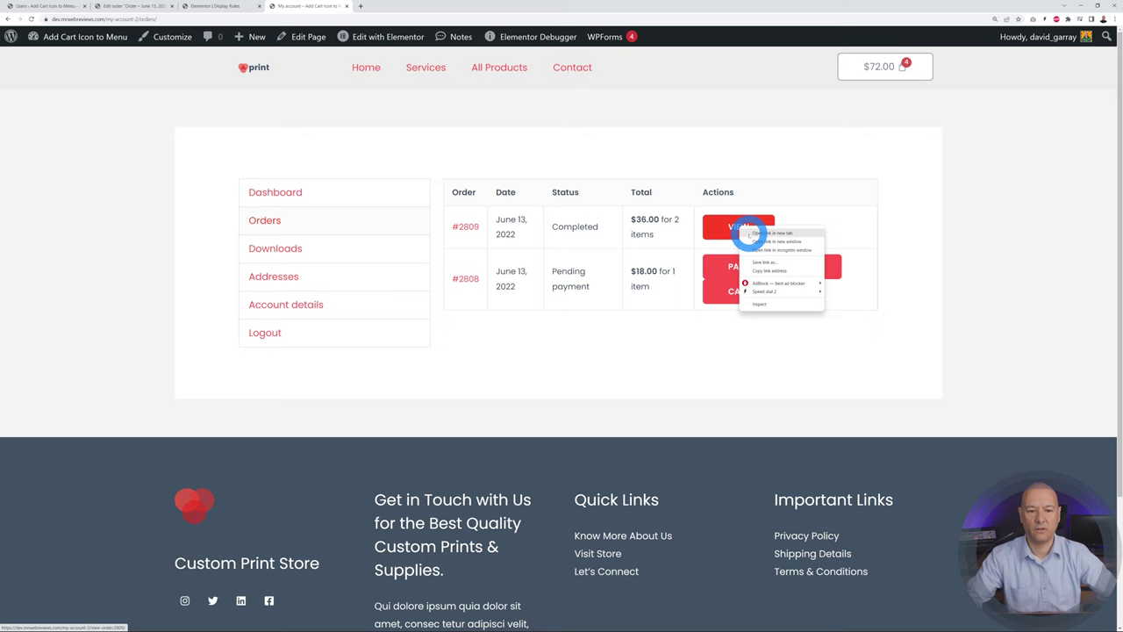
Step: Open completed order #2809's details in a new tab and go to its Beanie product page
{"action": "left_click", "coordinate": [753, 233]}
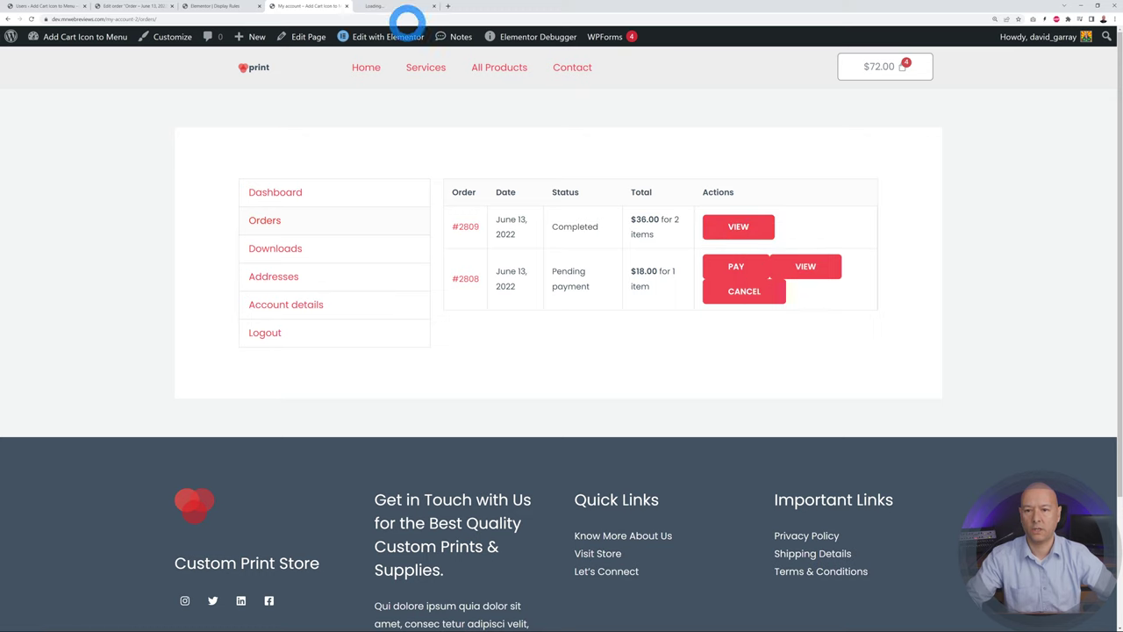
{"action": "left_click", "coordinate": [400, 6]}
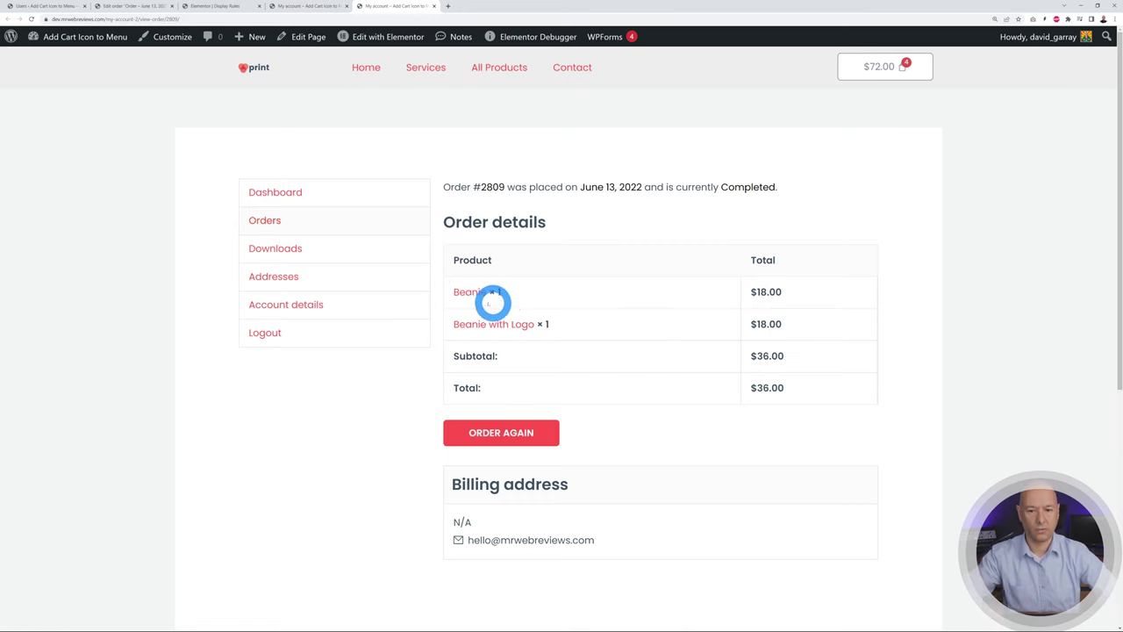
{"action": "left_click", "coordinate": [475, 291]}
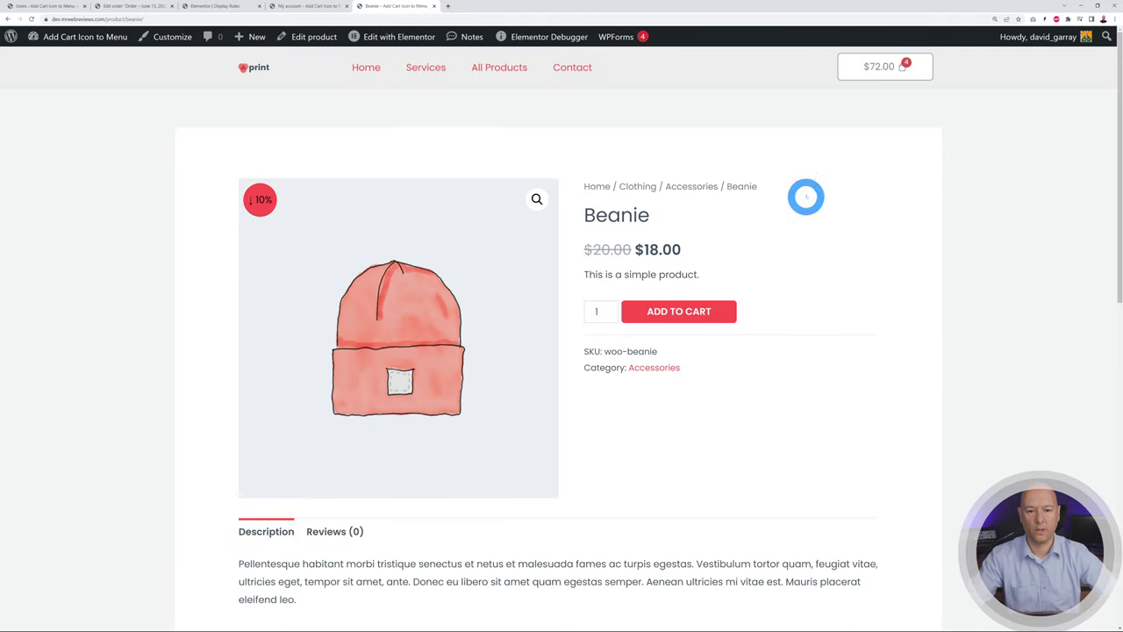
Step: Set the category rule to Is, adding Clothing alongside Accessories as purchased categories
{"action": "left_click", "coordinate": [216, 7]}
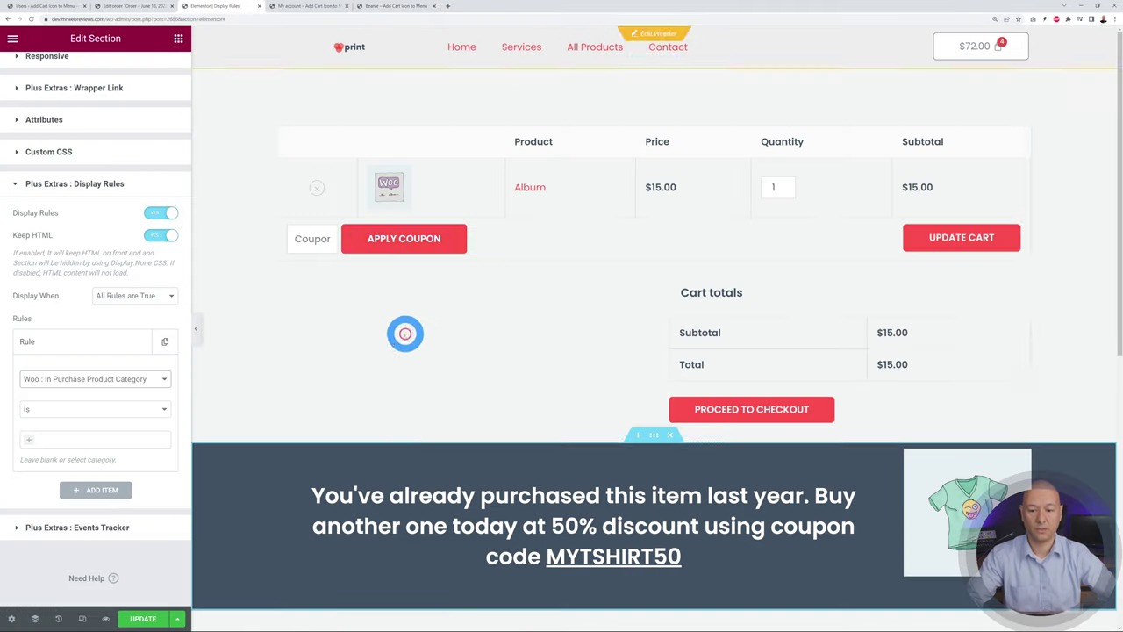
{"action": "left_click", "coordinate": [148, 409]}
{"action": "left_click", "coordinate": [149, 409]}
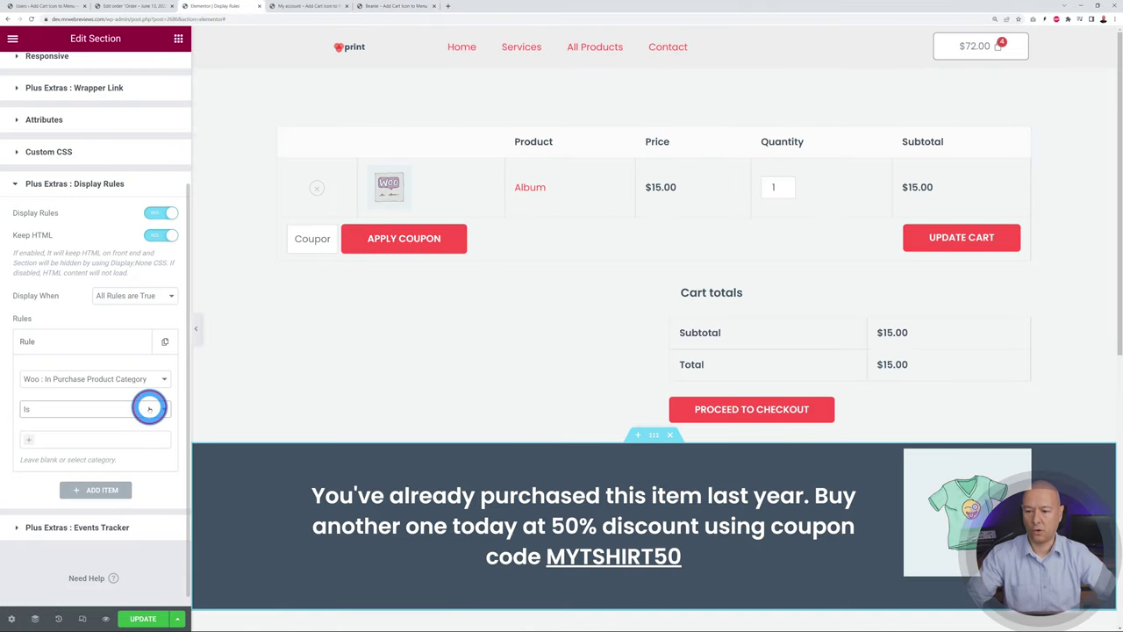
{"action": "left_click", "coordinate": [75, 436]}
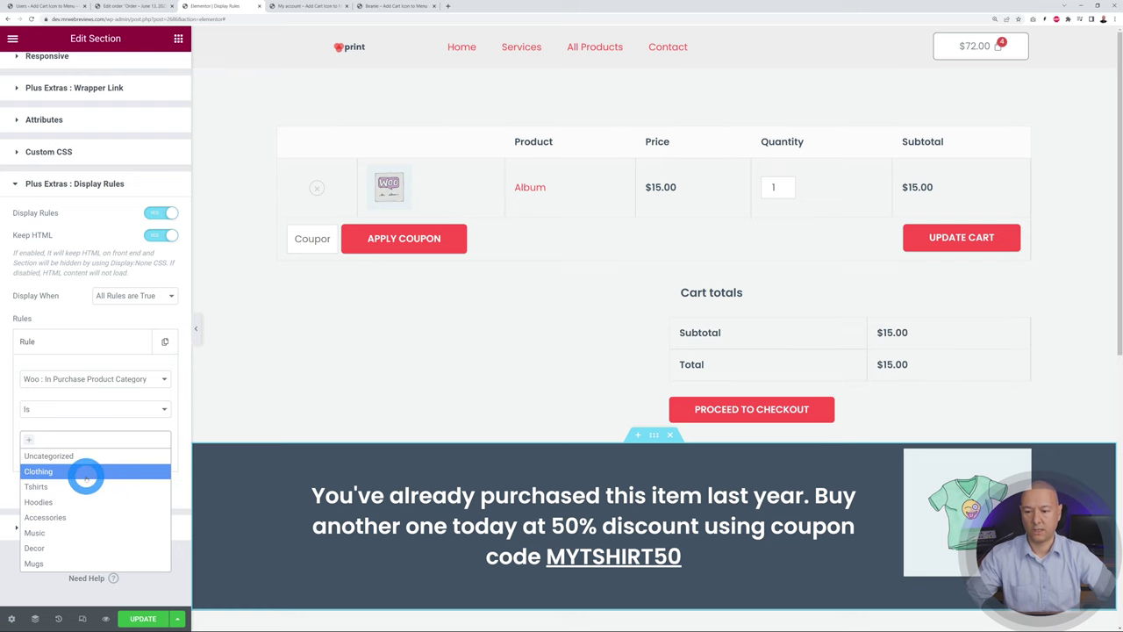
{"action": "left_click", "coordinate": [85, 474]}
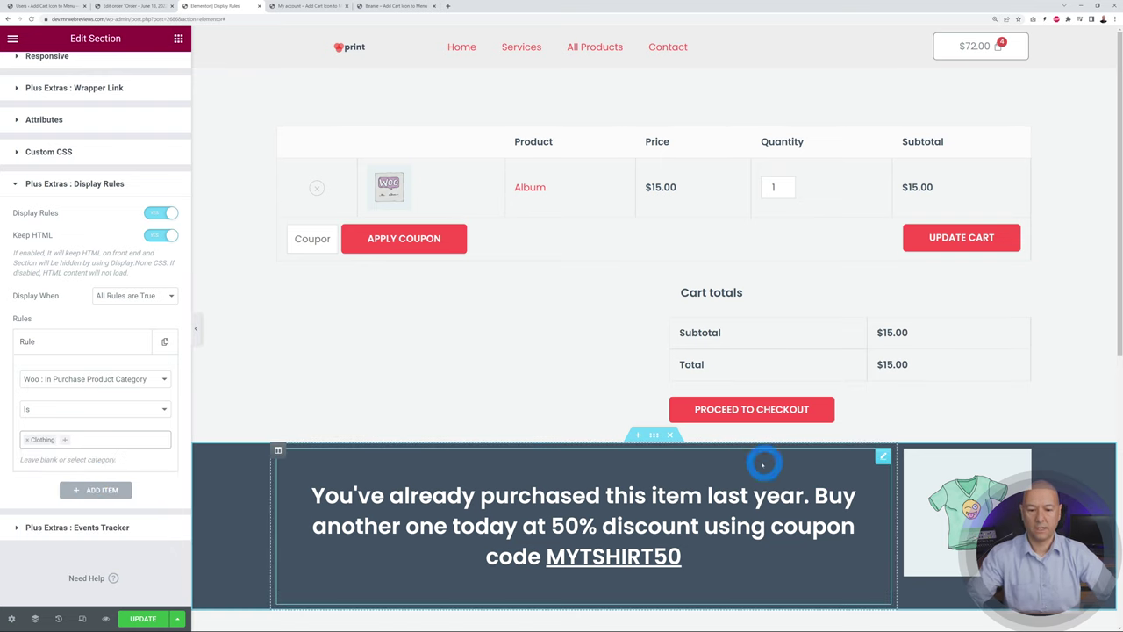
Step: Change the banner heading to the ENJOY50 discount message and save the page
{"action": "left_click", "coordinate": [884, 457]}
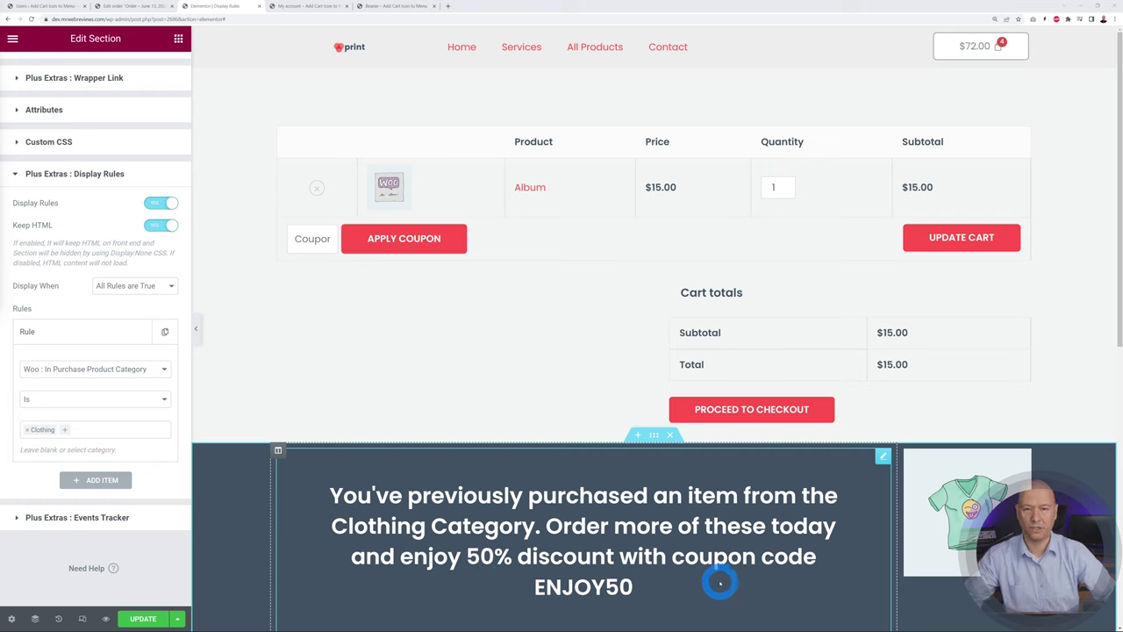
{"action": "left_click", "coordinate": [143, 616]}
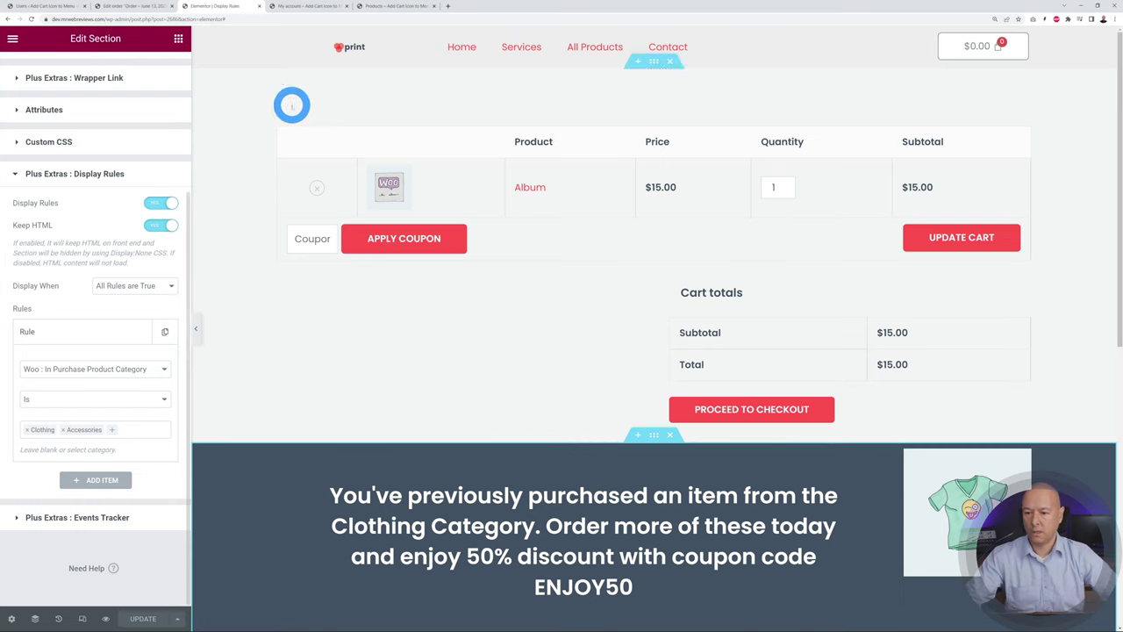
{"action": "left_click", "coordinate": [395, 7]}
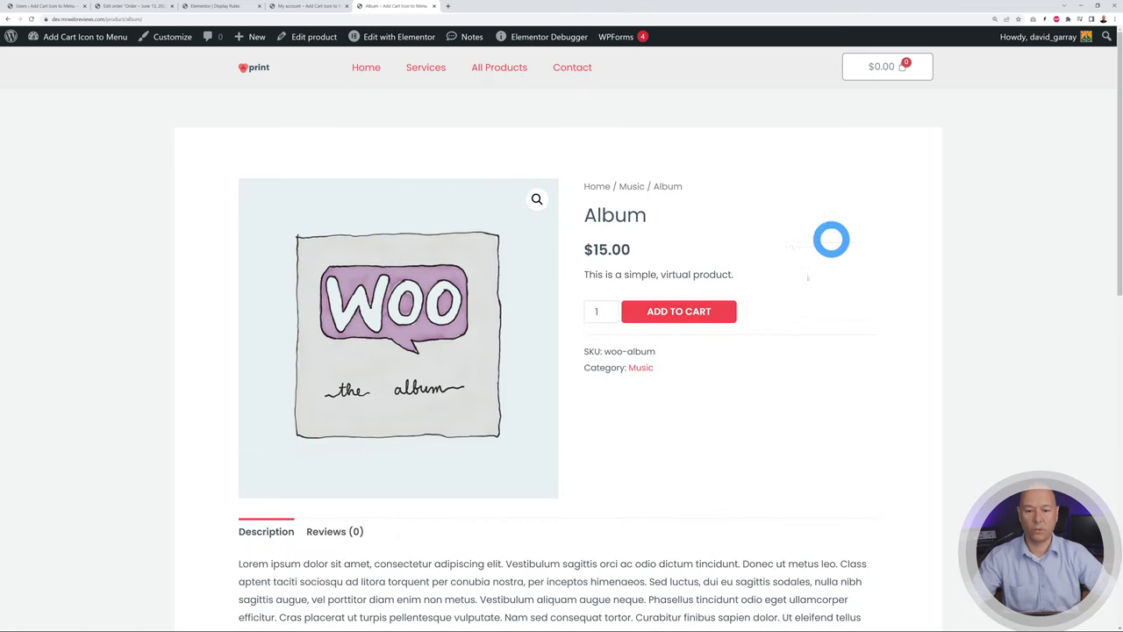
Step: Add Album ($15.00) to the cart and check the cart page for the ENJOY50 banner
{"action": "left_click", "coordinate": [689, 311]}
{"action": "left_click", "coordinate": [828, 193]}
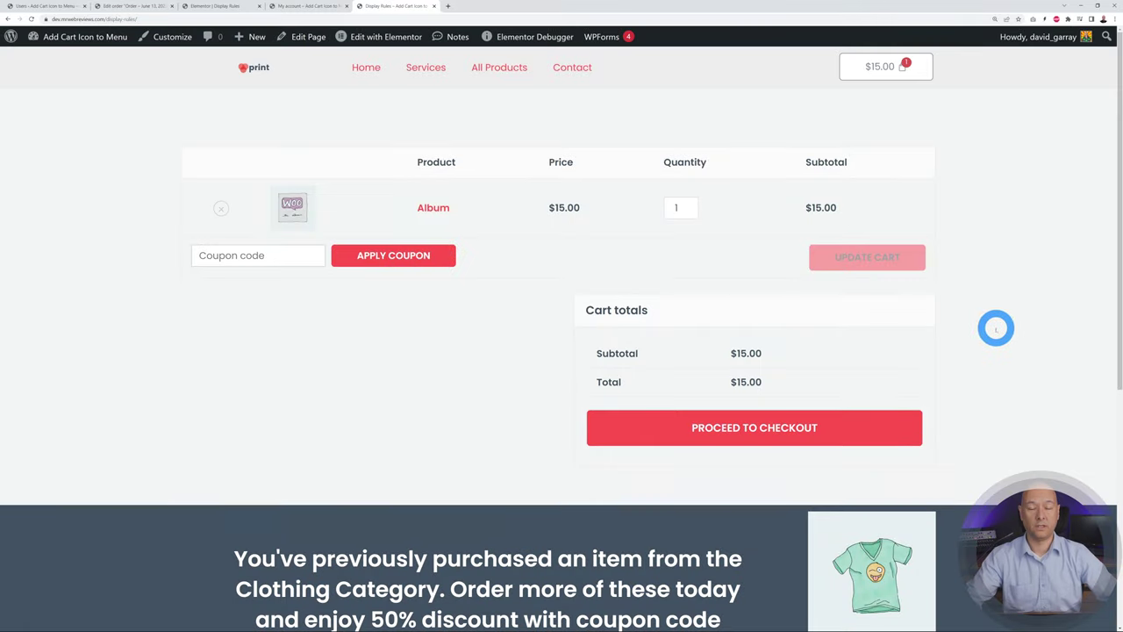
{"action": "scroll", "coordinate": [995, 326], "scroll_direction": "down", "scroll_amount": 2}
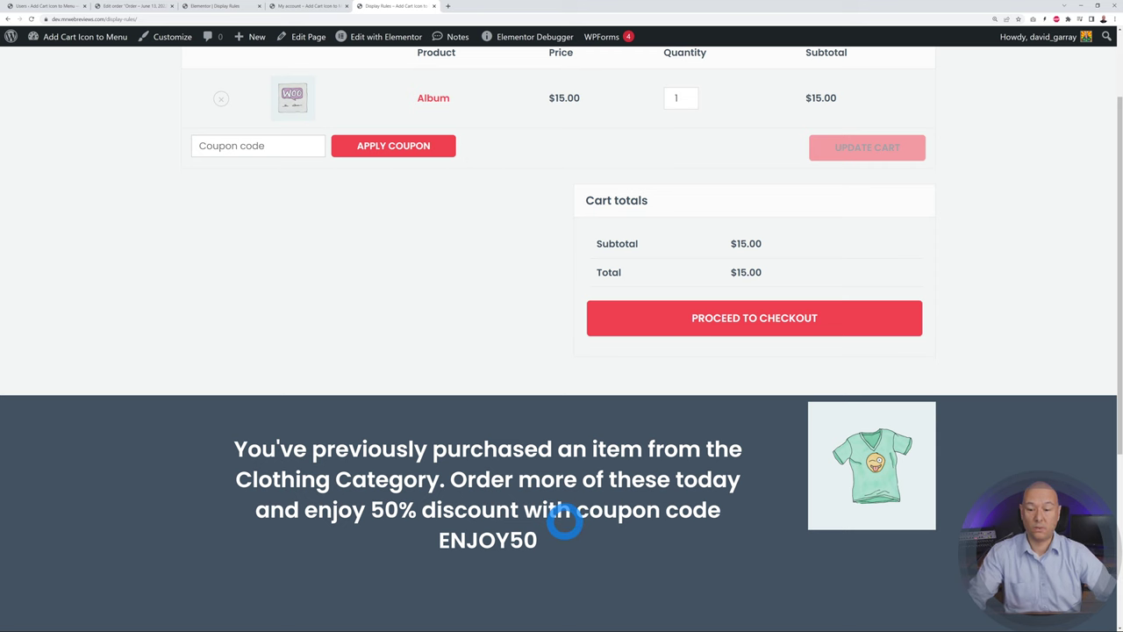
{"action": "left_click", "coordinate": [210, 7]}
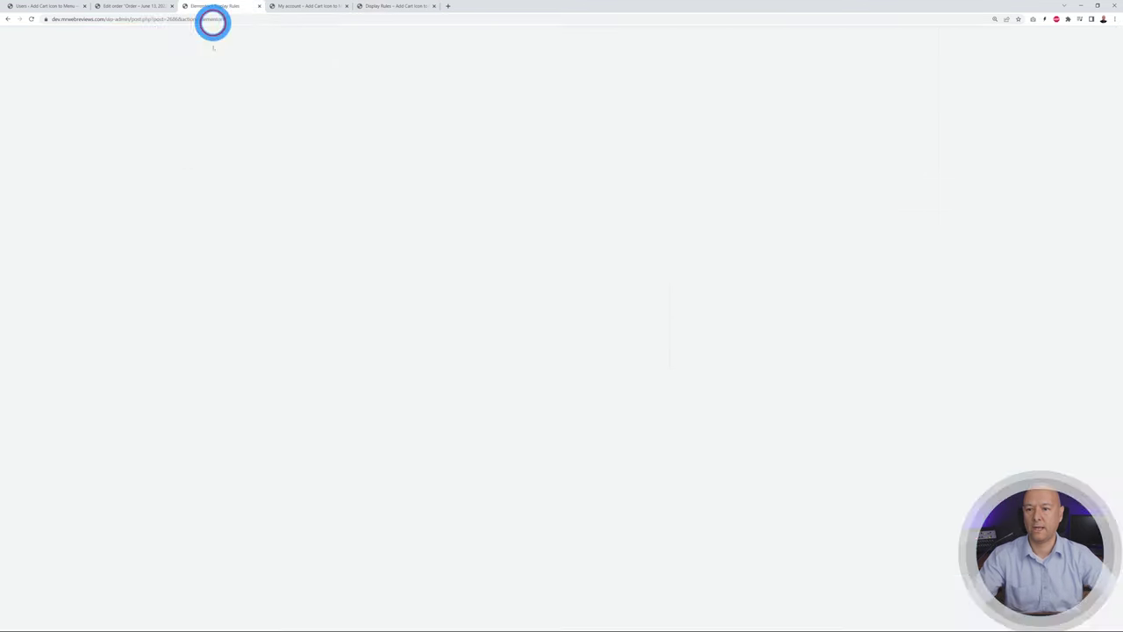
Step: Change the section's rule to Woo : Order(s) Placed, checking the customer's orders list
{"action": "left_click", "coordinate": [147, 368]}
{"action": "scroll", "coordinate": [116, 412], "scroll_direction": "down", "scroll_amount": 2}
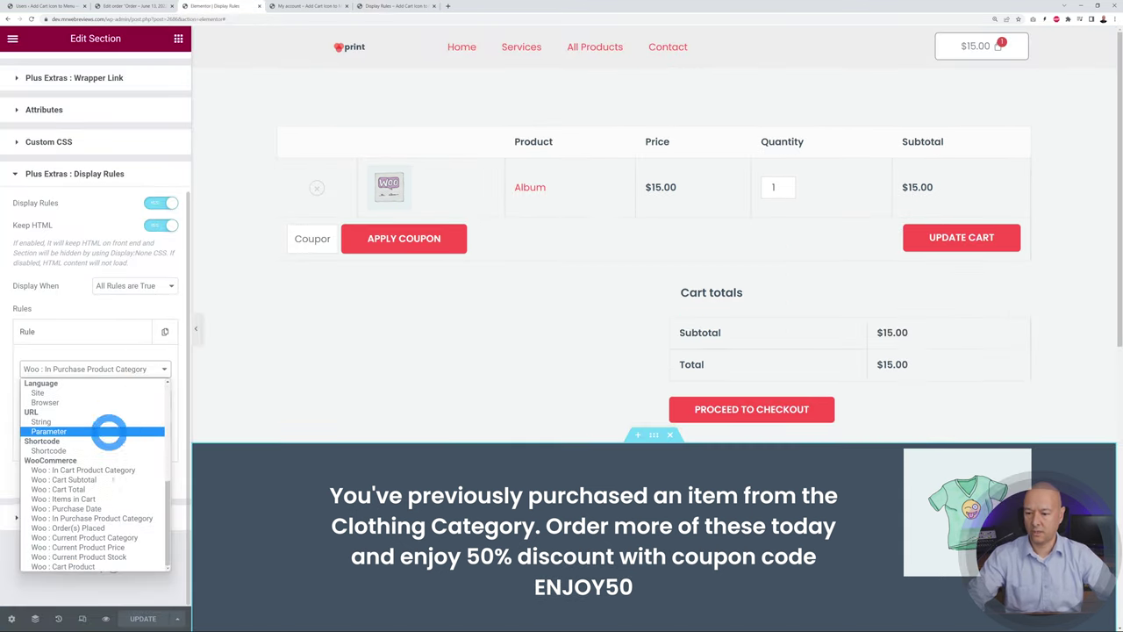
{"action": "left_click", "coordinate": [136, 530]}
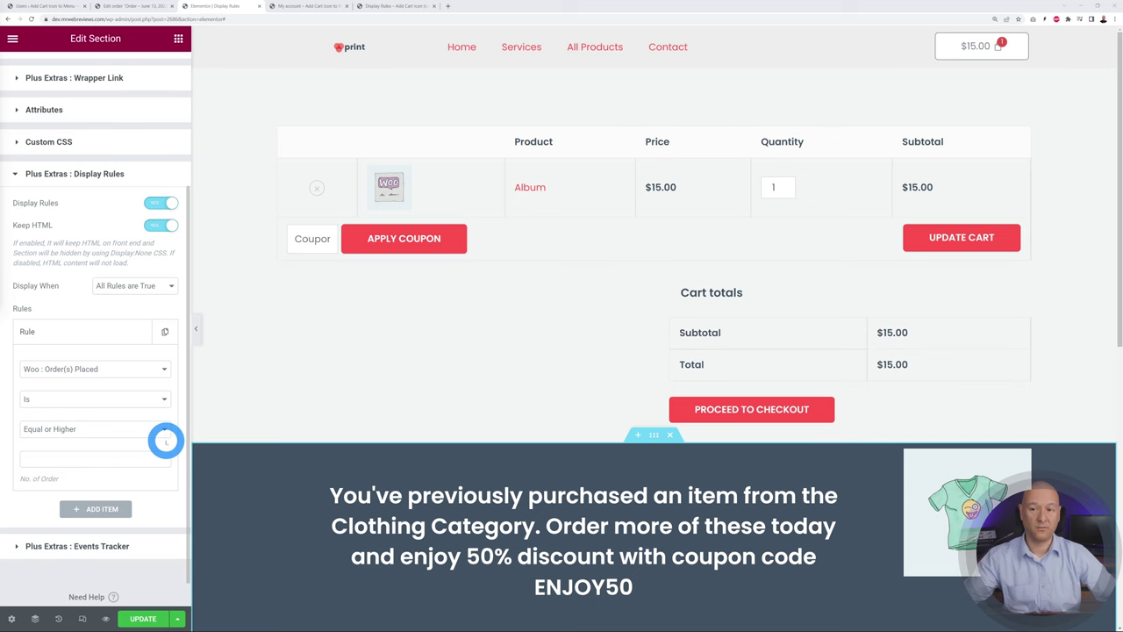
{"action": "left_click", "coordinate": [293, 6]}
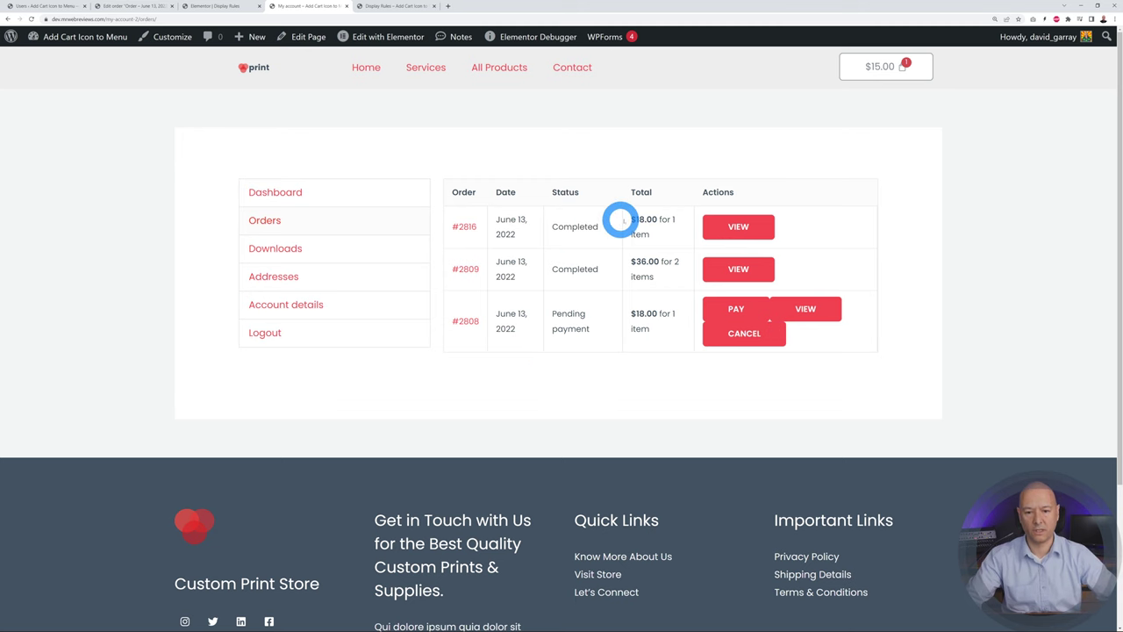
{"action": "left_click", "coordinate": [230, 7]}
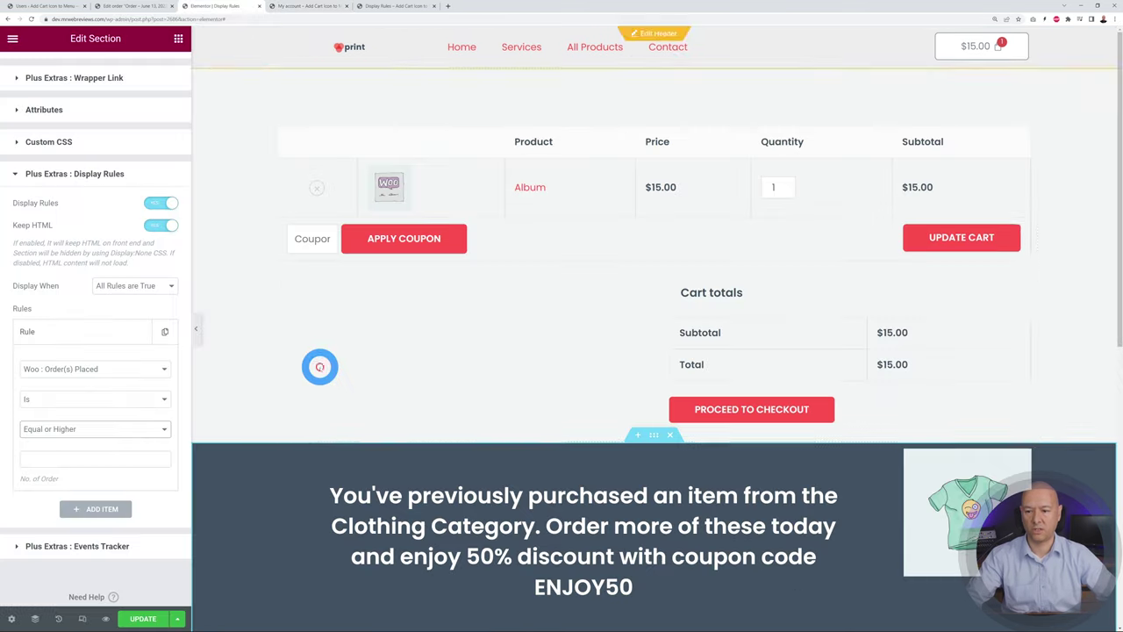
Step: Set the order count comparison to Equal 2 and save the THANKS45 banner's rule
{"action": "left_click", "coordinate": [150, 429]}
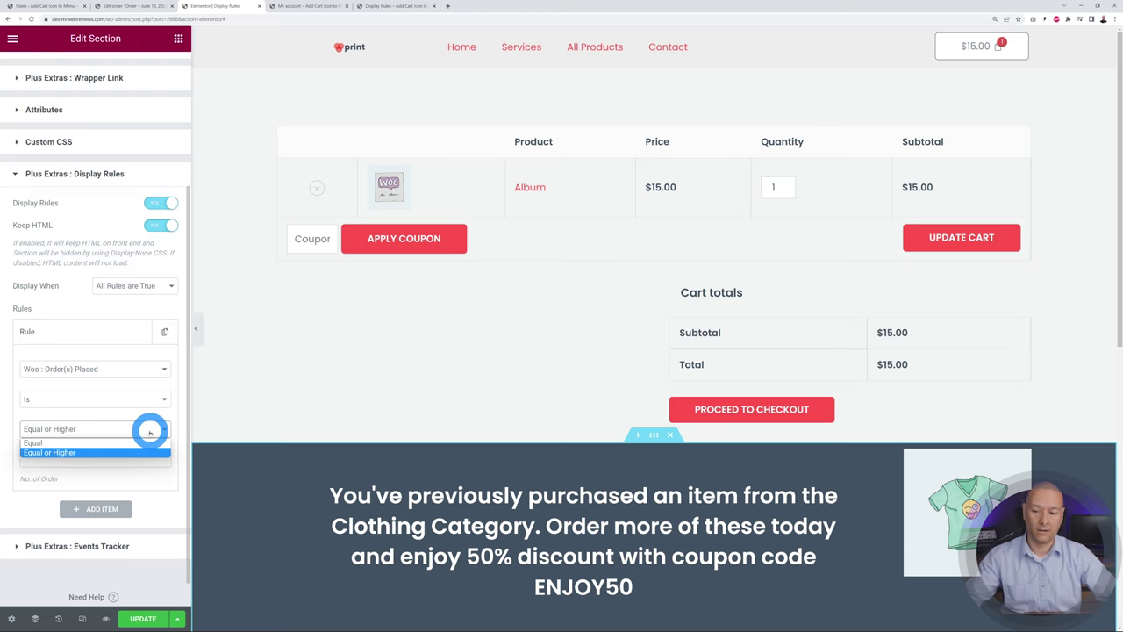
{"action": "left_click", "coordinate": [106, 452]}
{"action": "left_click", "coordinate": [91, 459]}
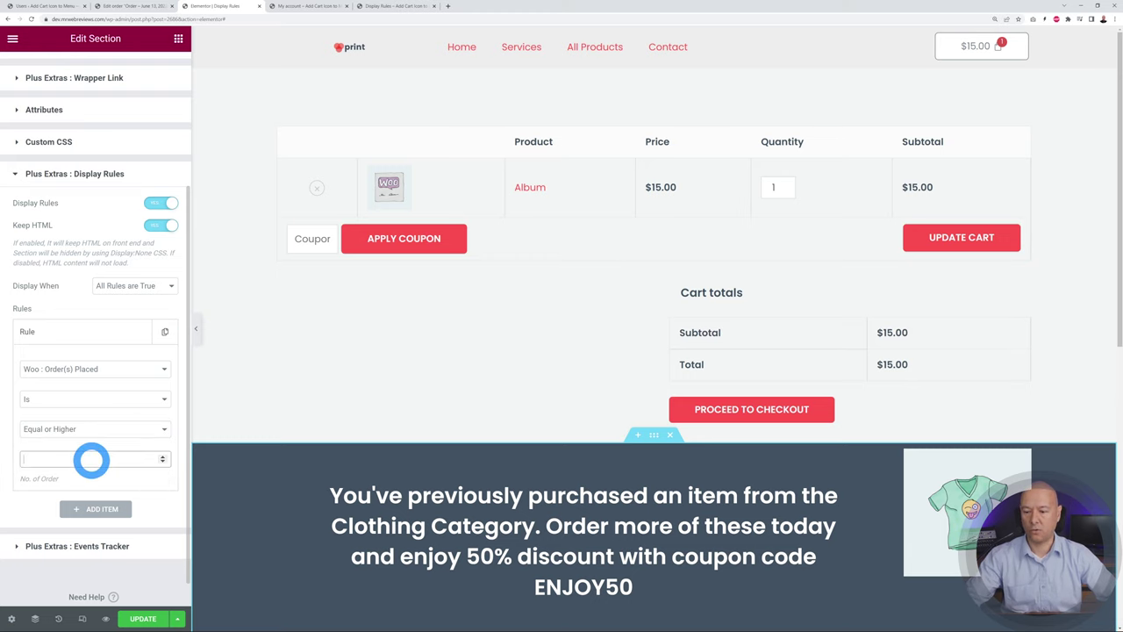
{"action": "type", "text": "2"}
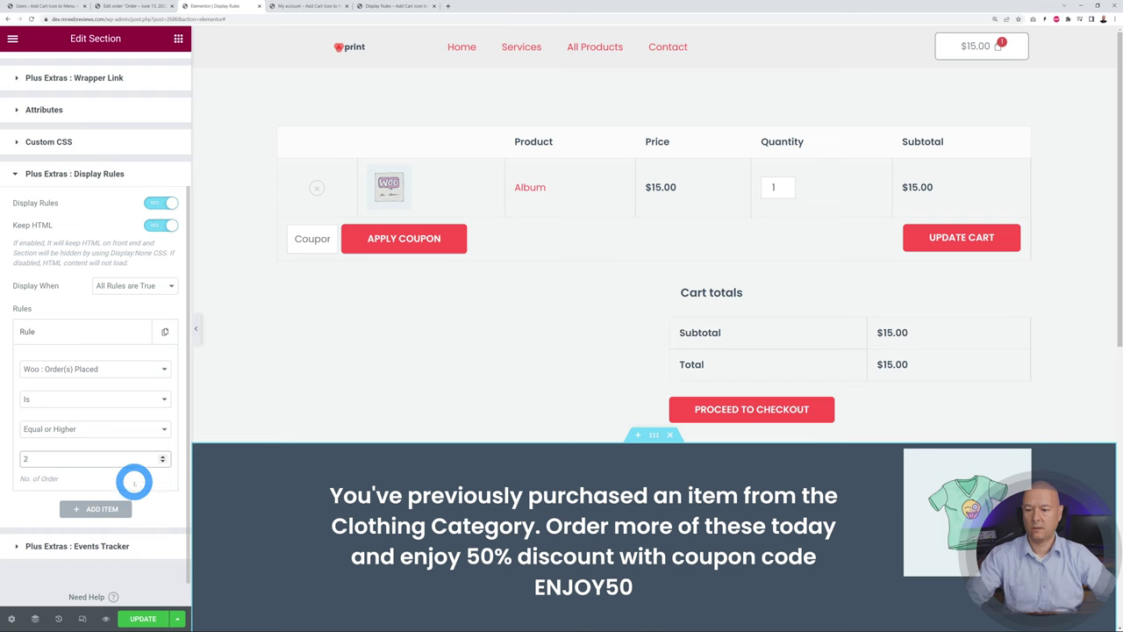
{"action": "left_click", "coordinate": [155, 428]}
{"action": "left_click", "coordinate": [119, 441]}
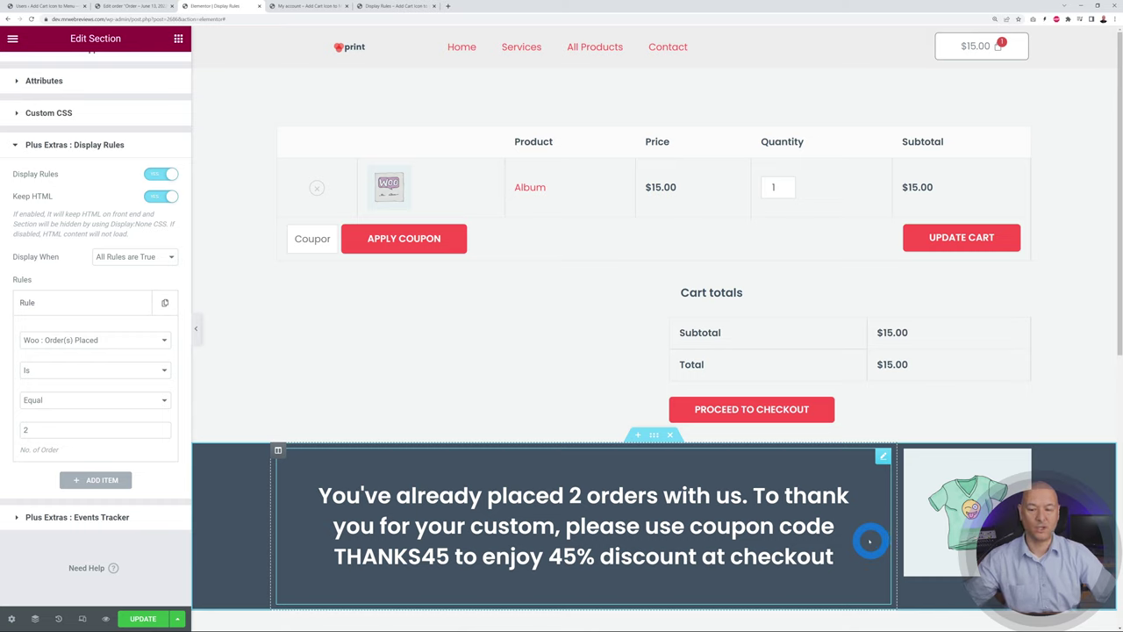
{"action": "left_click", "coordinate": [143, 619]}
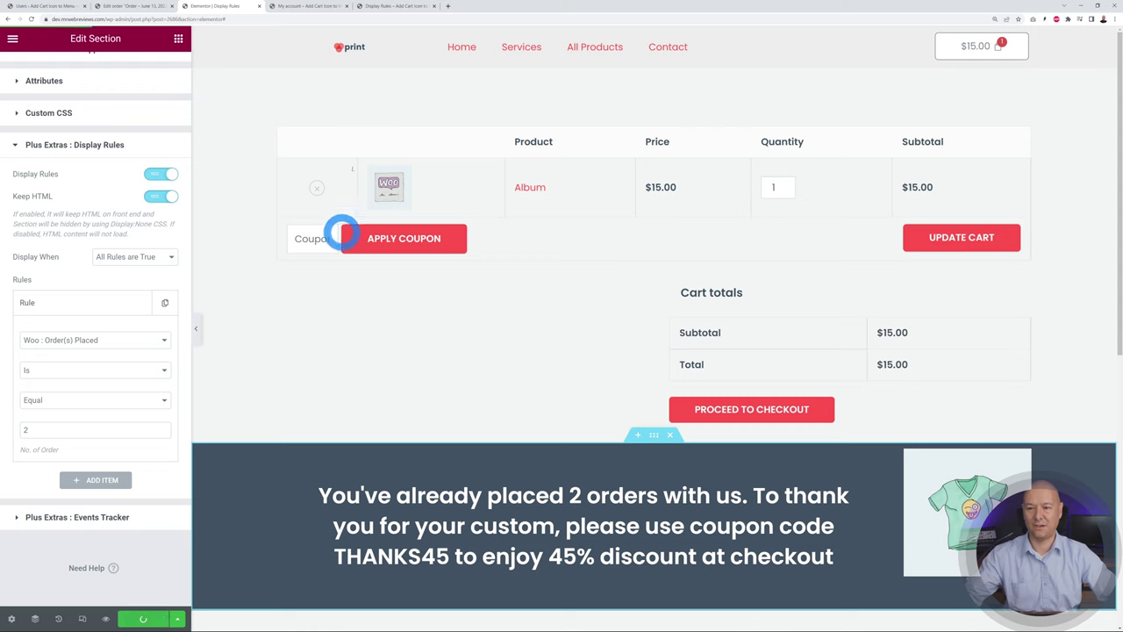
{"action": "left_click", "coordinate": [307, 7]}
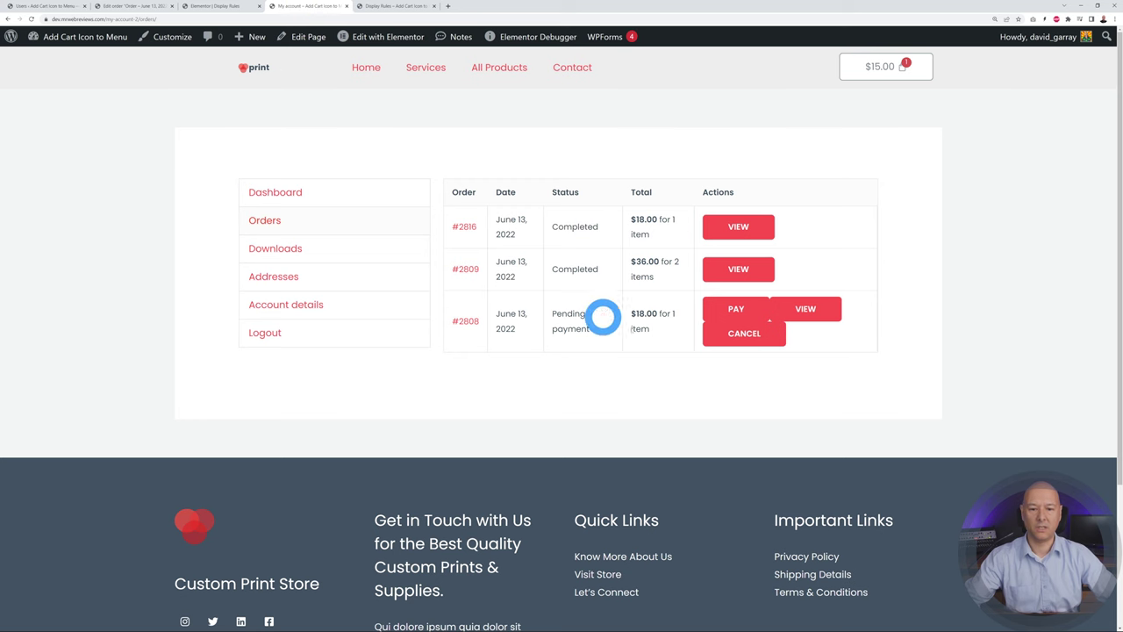
Step: Reload the live cart and scroll to confirm the THANKS45 45% discount banner
{"action": "left_click", "coordinate": [394, 7]}
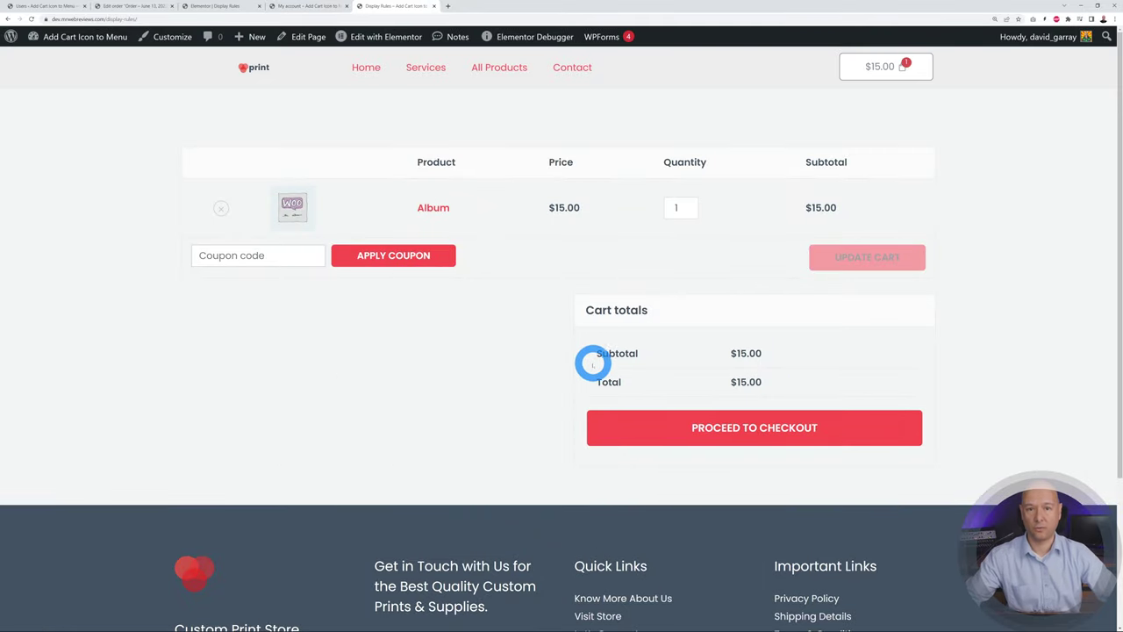
{"action": "left_click", "coordinate": [32, 19]}
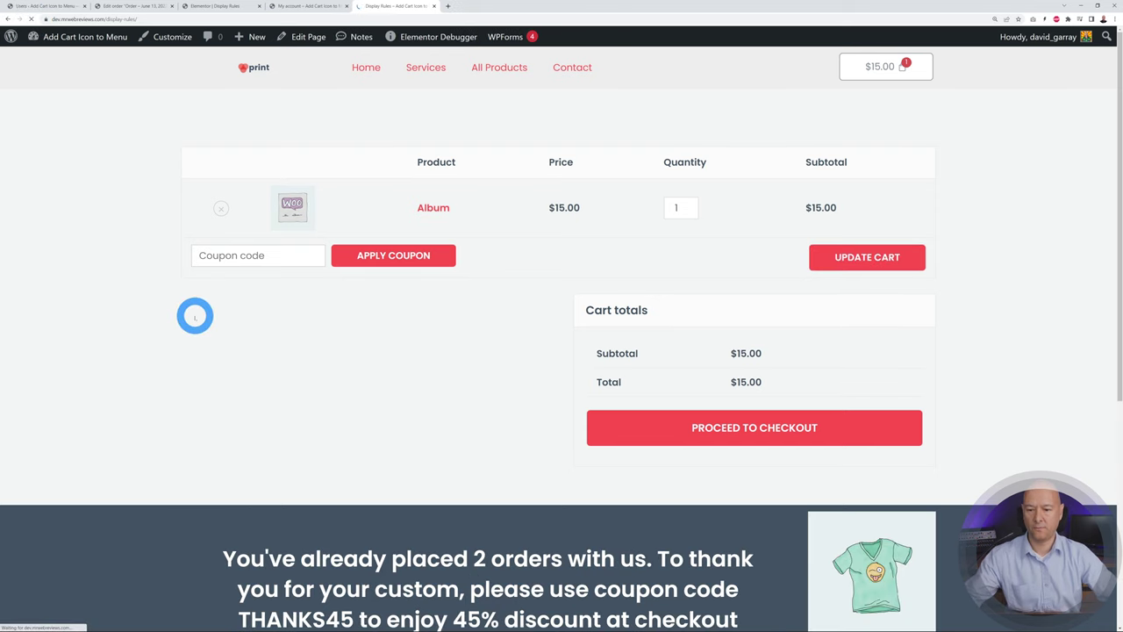
{"action": "scroll", "coordinate": [191, 316], "scroll_direction": "down", "scroll_amount": 2}
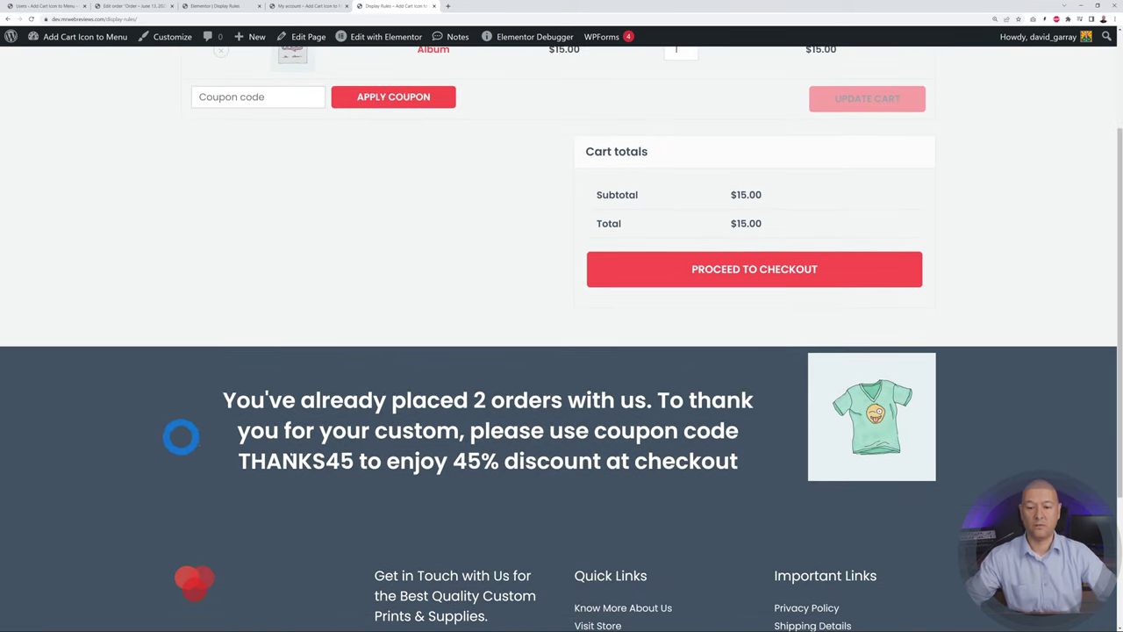
{"action": "scroll", "coordinate": [791, 422], "scroll_direction": "up", "scroll_amount": 2}
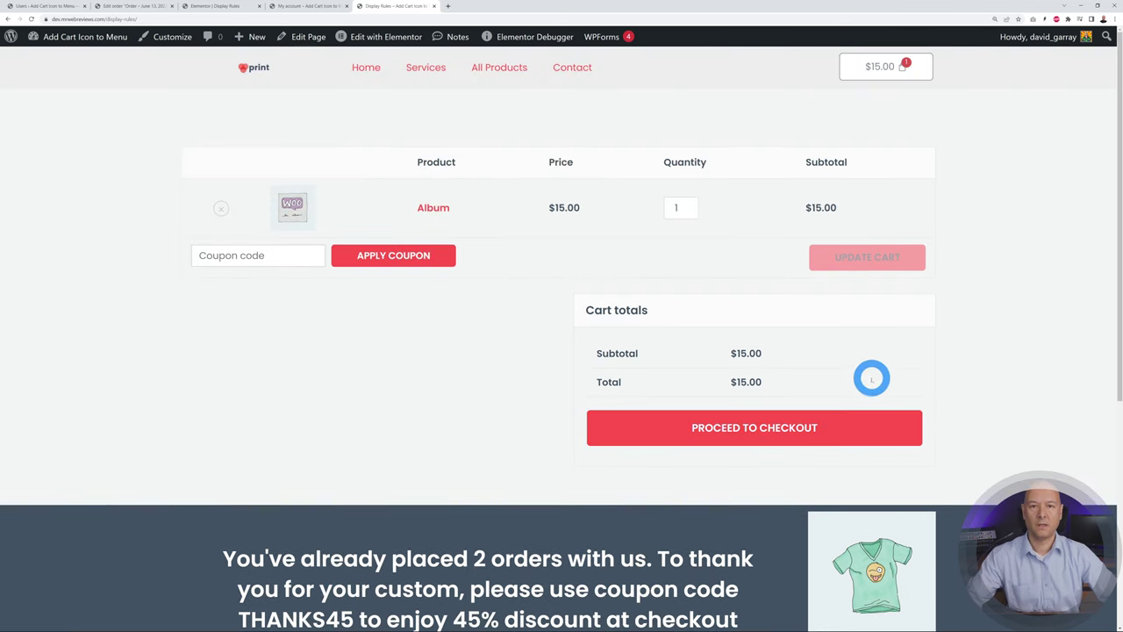
Step: Raise the coupon banner's required placed orders to 3 and save the page
{"action": "left_click", "coordinate": [226, 7]}
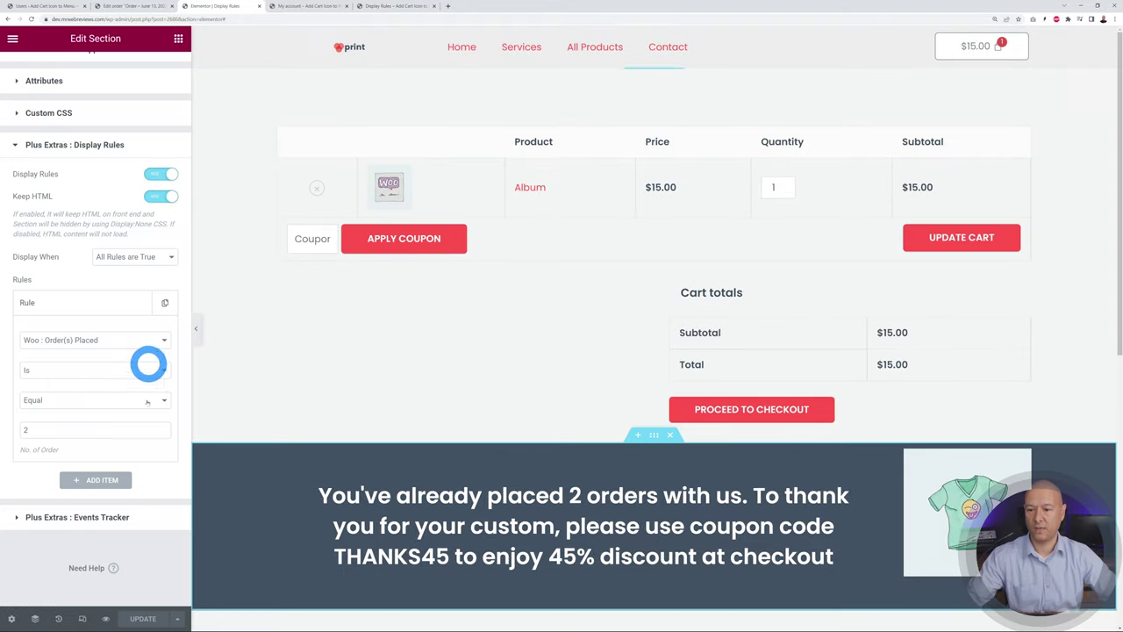
{"action": "left_click", "coordinate": [162, 427]}
{"action": "left_click", "coordinate": [143, 619]}
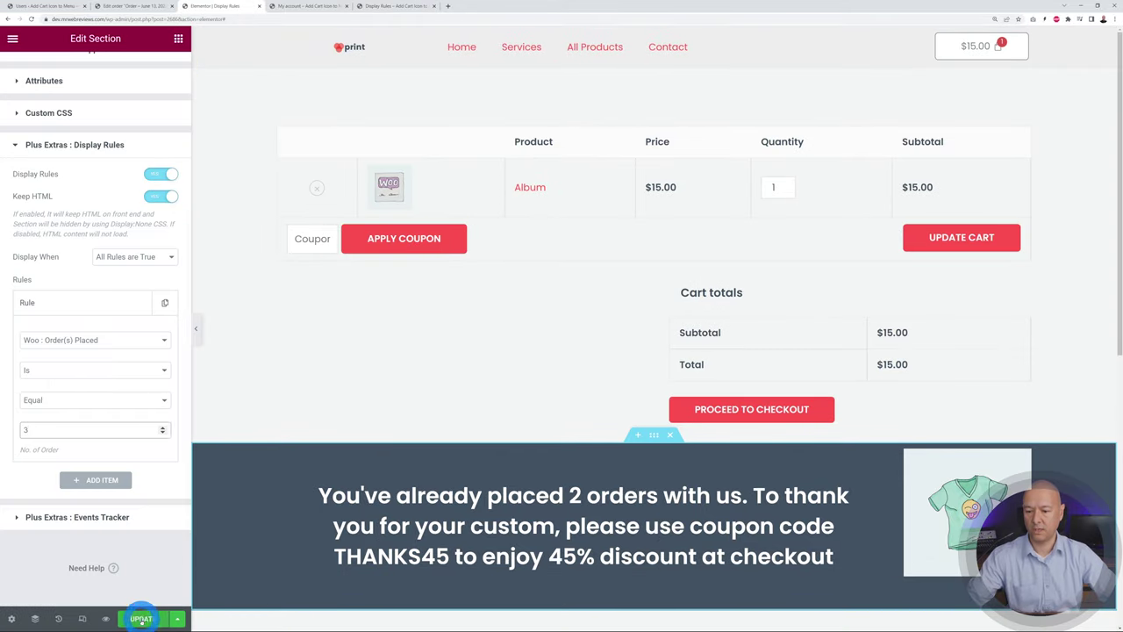
Step: Check the account's orders list, then reload the cart to confirm the THANKS45 banner is gone
{"action": "left_click", "coordinate": [309, 6]}
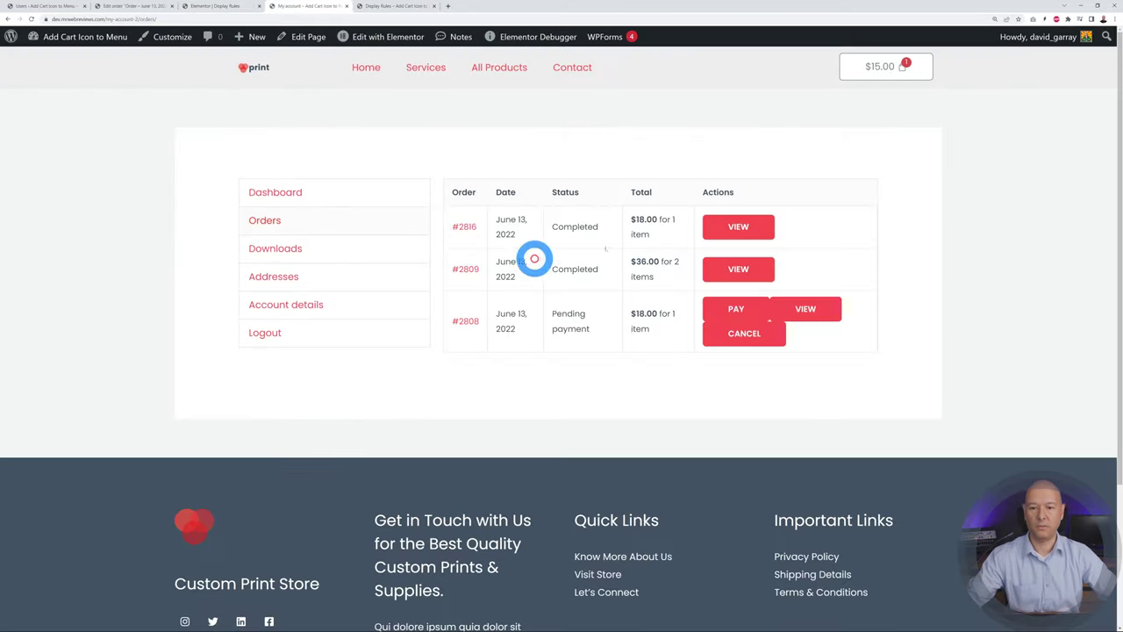
{"action": "left_click", "coordinate": [409, 7]}
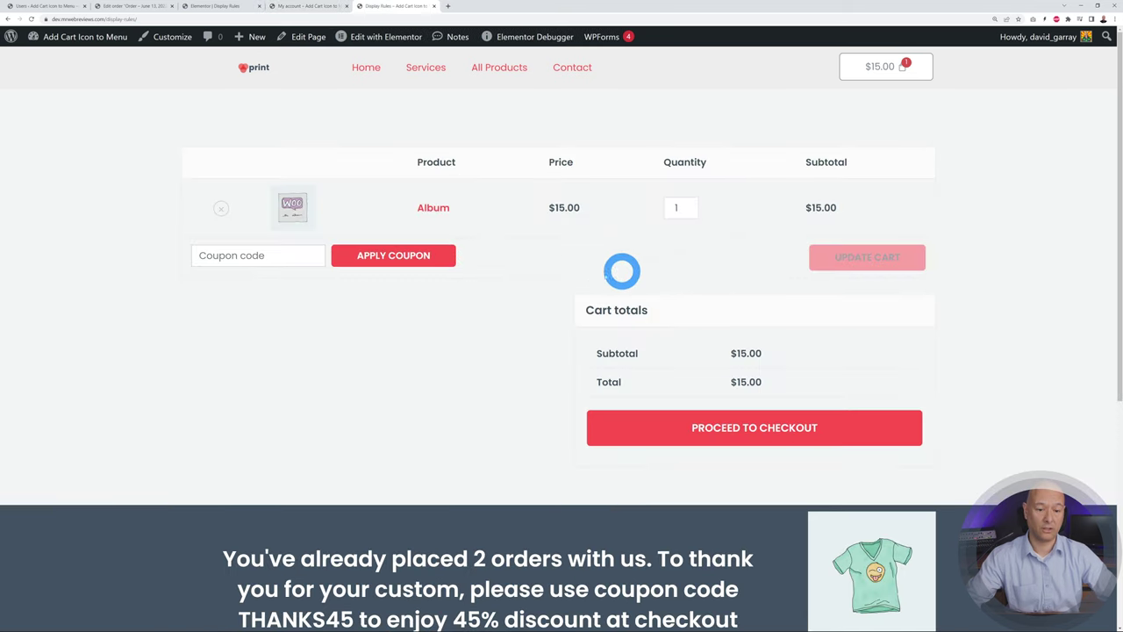
{"action": "left_click", "coordinate": [33, 18]}
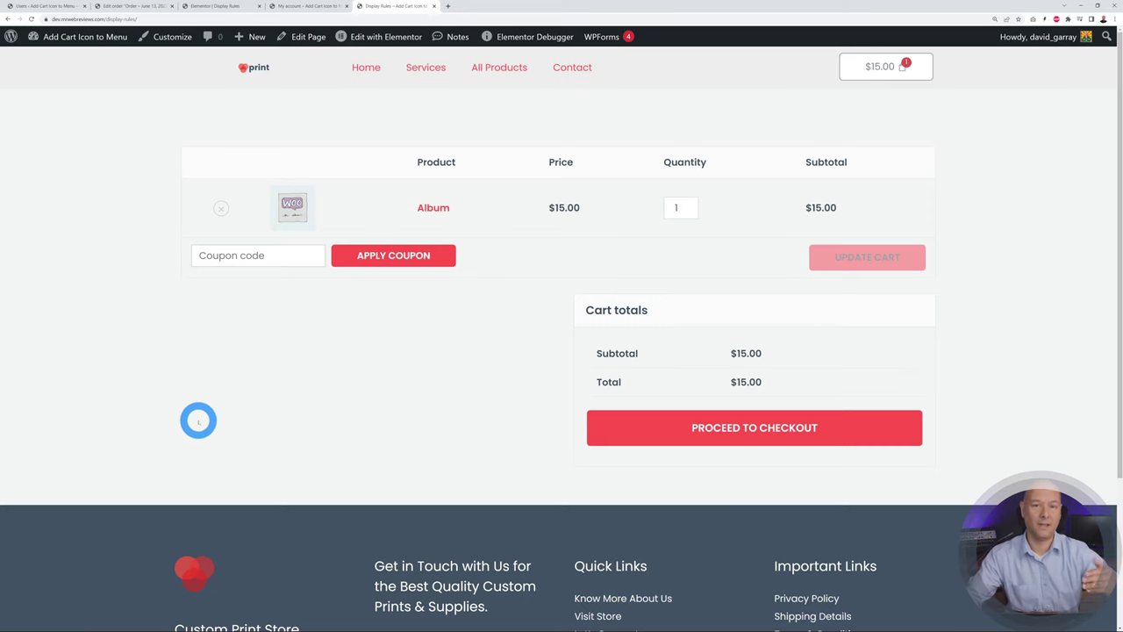
Step: Set the section's display rule to Woo : Cart Product Is T-Shirt
{"action": "left_click", "coordinate": [222, 11]}
{"action": "left_click", "coordinate": [92, 340]}
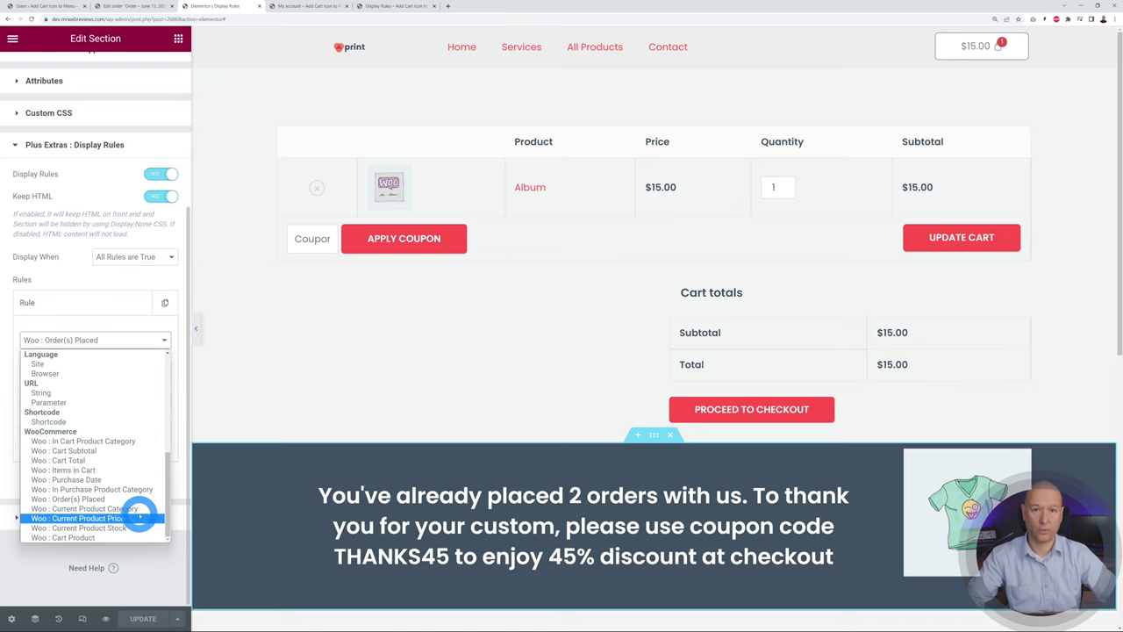
{"action": "left_click", "coordinate": [70, 536]}
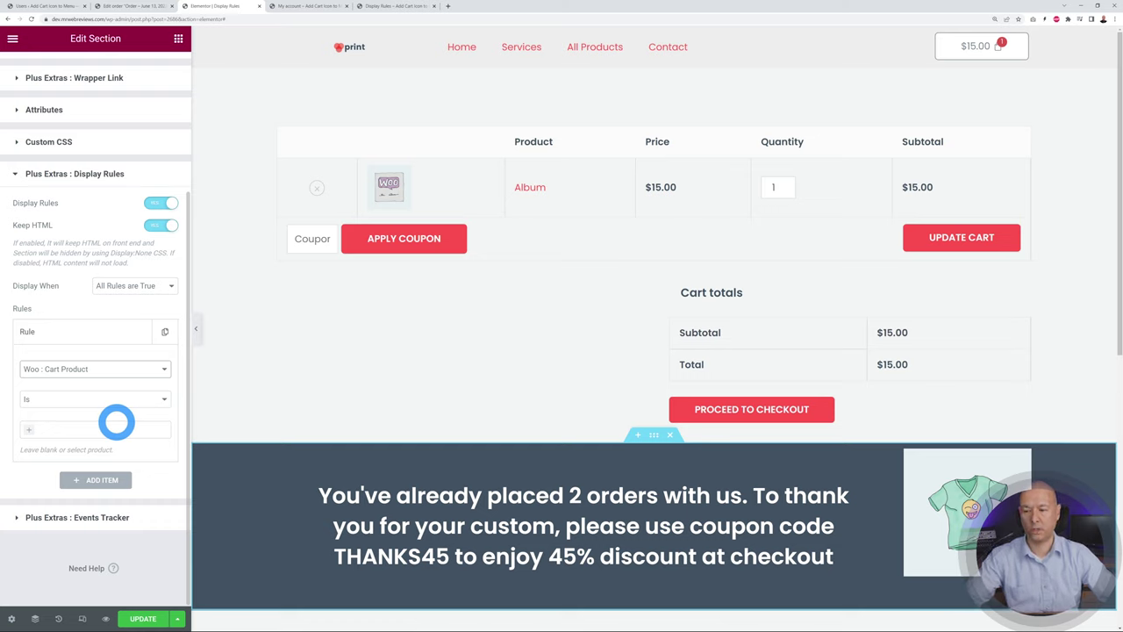
{"action": "left_click", "coordinate": [151, 368]}
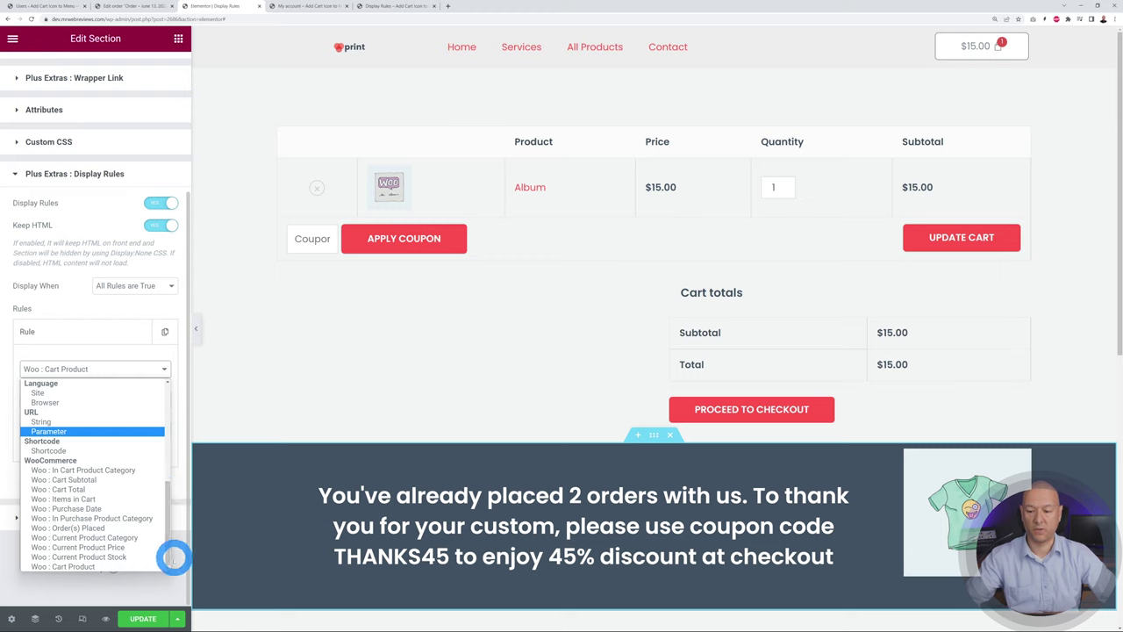
{"action": "left_click", "coordinate": [166, 565]}
{"action": "left_click", "coordinate": [39, 399]}
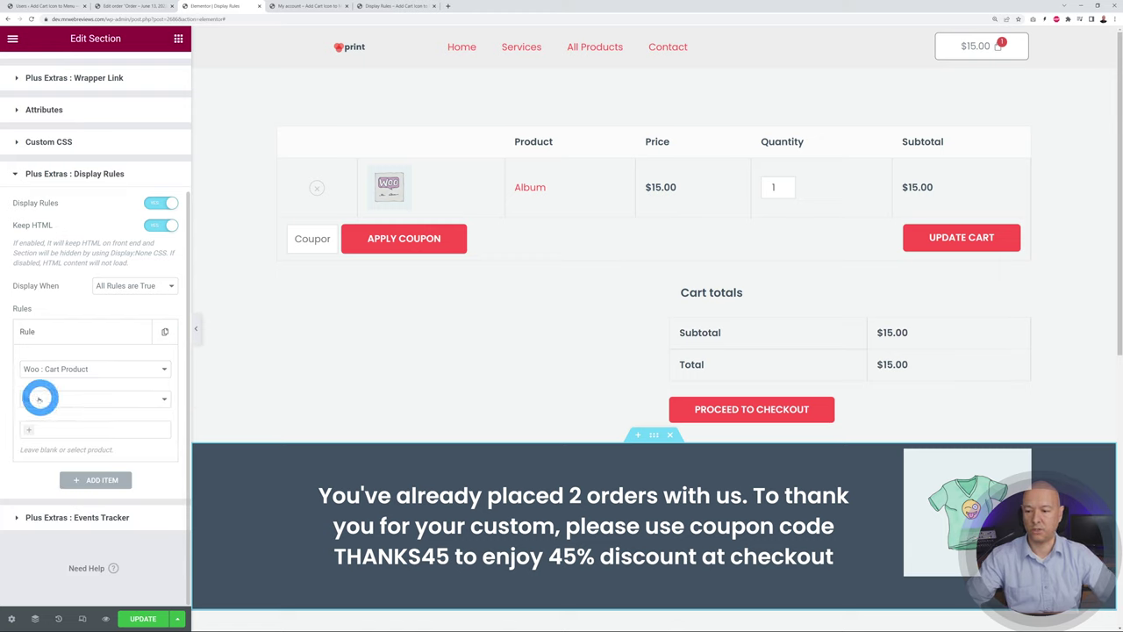
{"action": "left_click", "coordinate": [29, 430]}
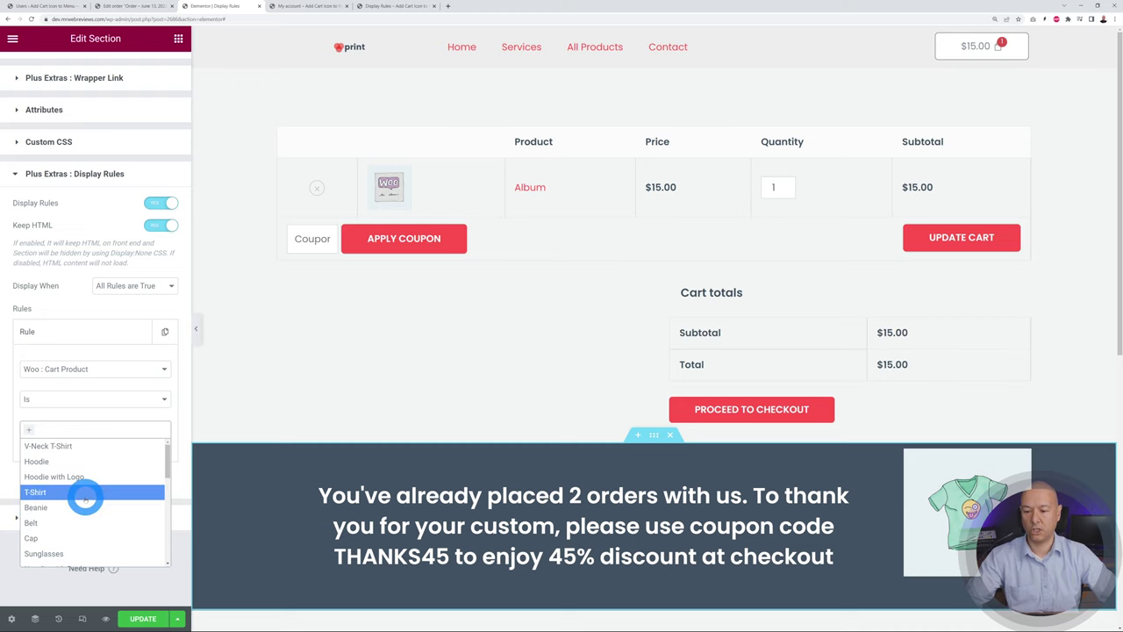
{"action": "left_click", "coordinate": [85, 498]}
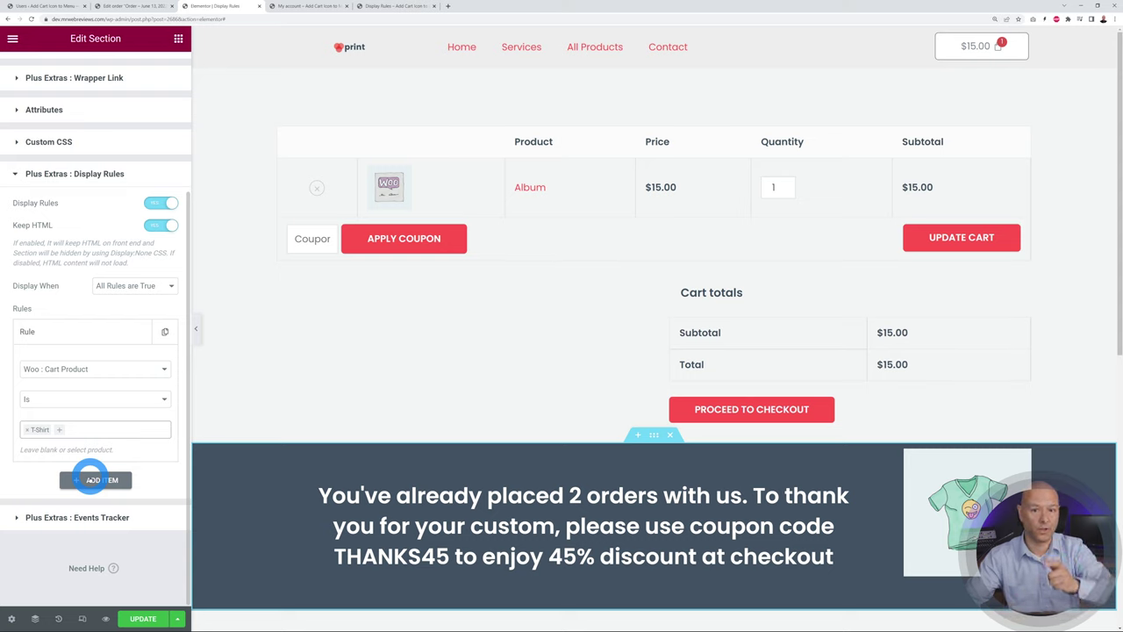
Step: Save the rule, rewrite the banner as a baseball-cap upsell, and save again
{"action": "left_click", "coordinate": [145, 616]}
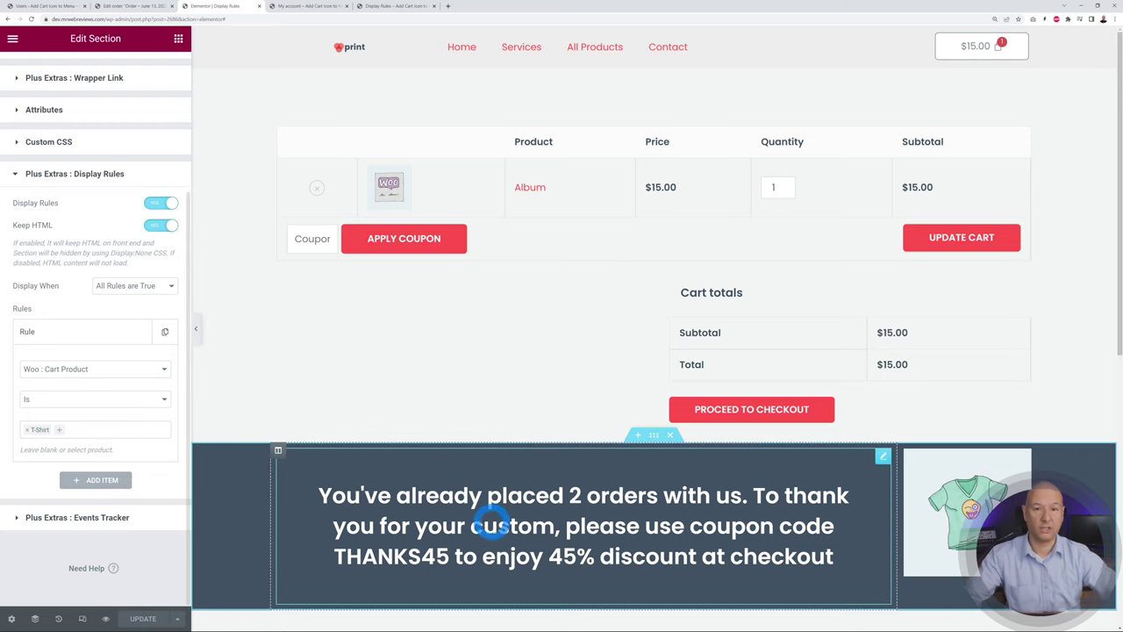
{"action": "left_click", "coordinate": [419, 543]}
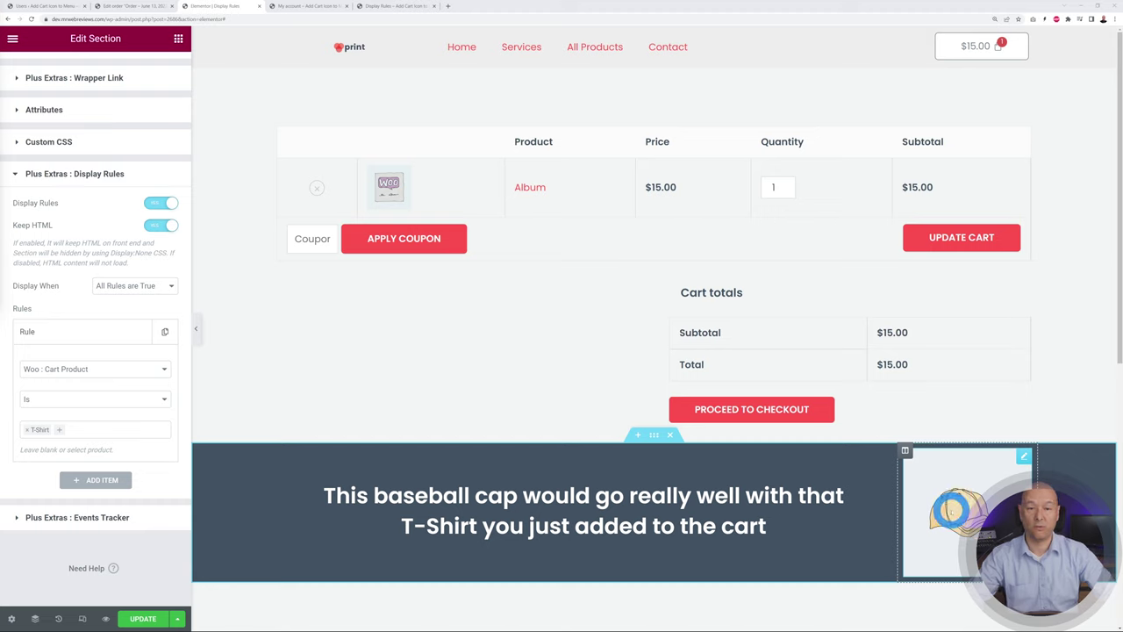
{"action": "left_click", "coordinate": [145, 617]}
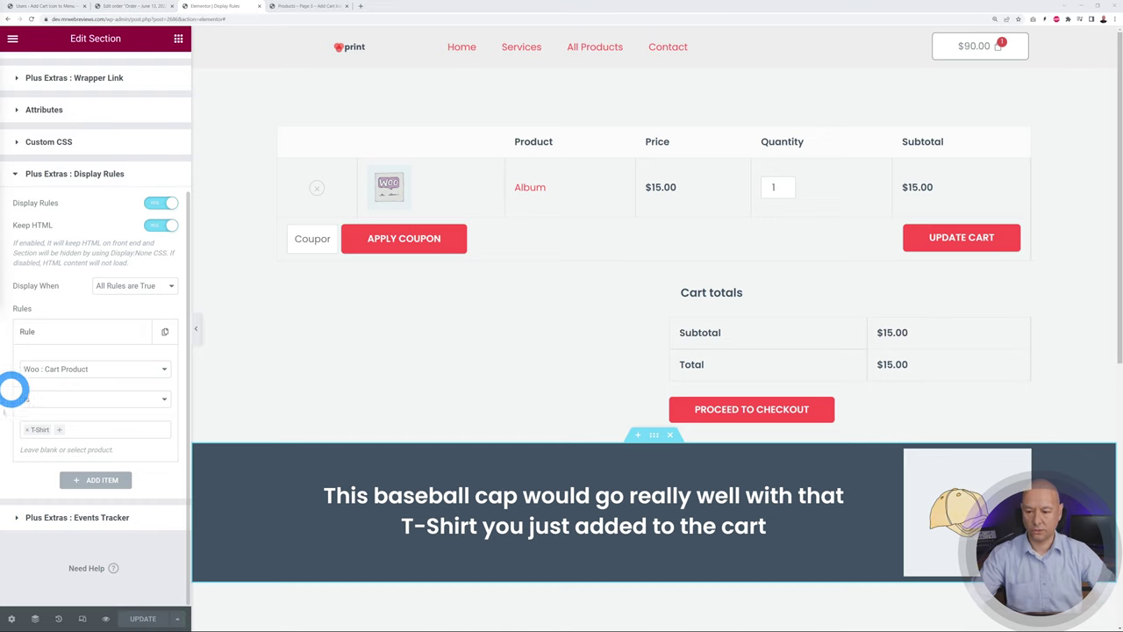
Step: Remove the T-Shirt from the store's cart
{"action": "left_click", "coordinate": [290, 7]}
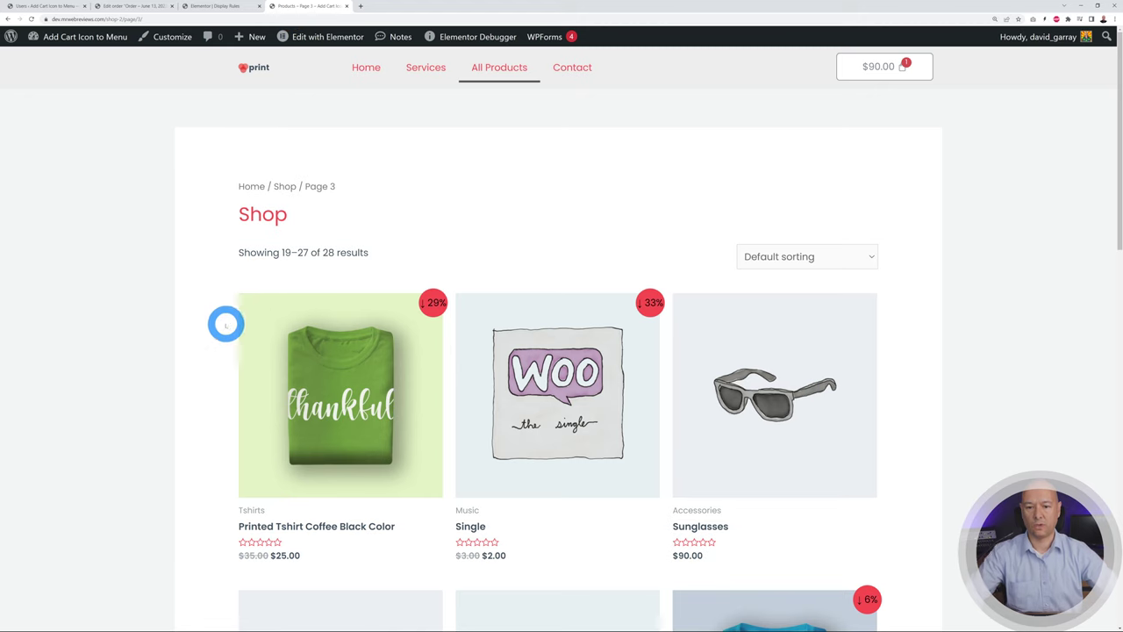
{"action": "scroll", "coordinate": [201, 322], "scroll_direction": "down", "scroll_amount": 1}
{"action": "scroll", "coordinate": [201, 322], "scroll_direction": "down", "scroll_amount": 3}
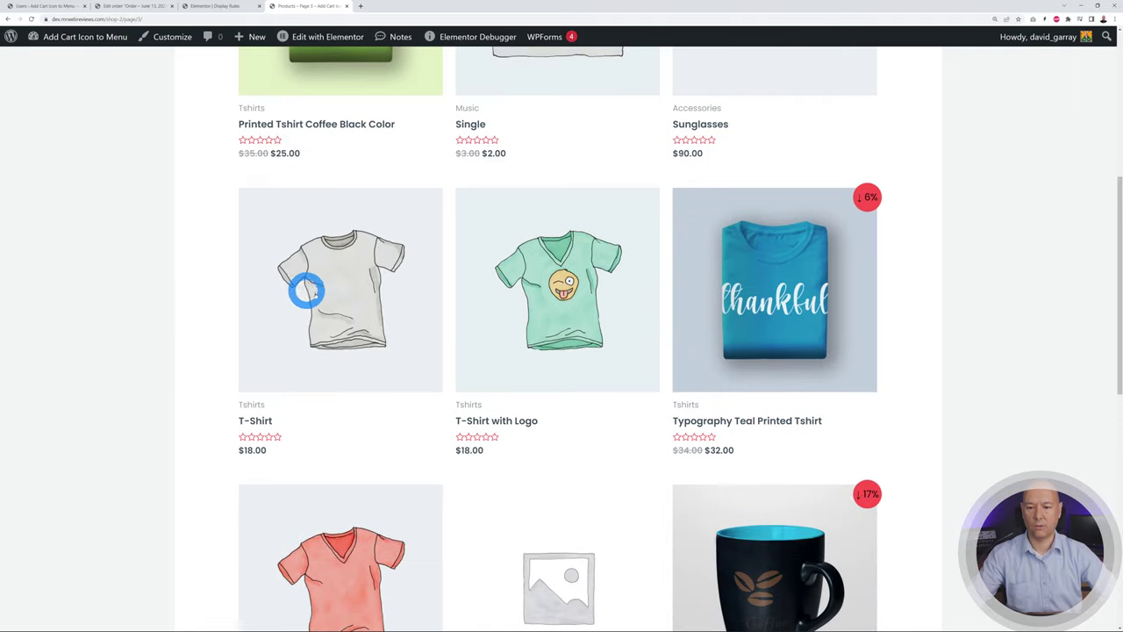
{"action": "right_click", "coordinate": [325, 305]}
{"action": "left_click", "coordinate": [351, 317]}
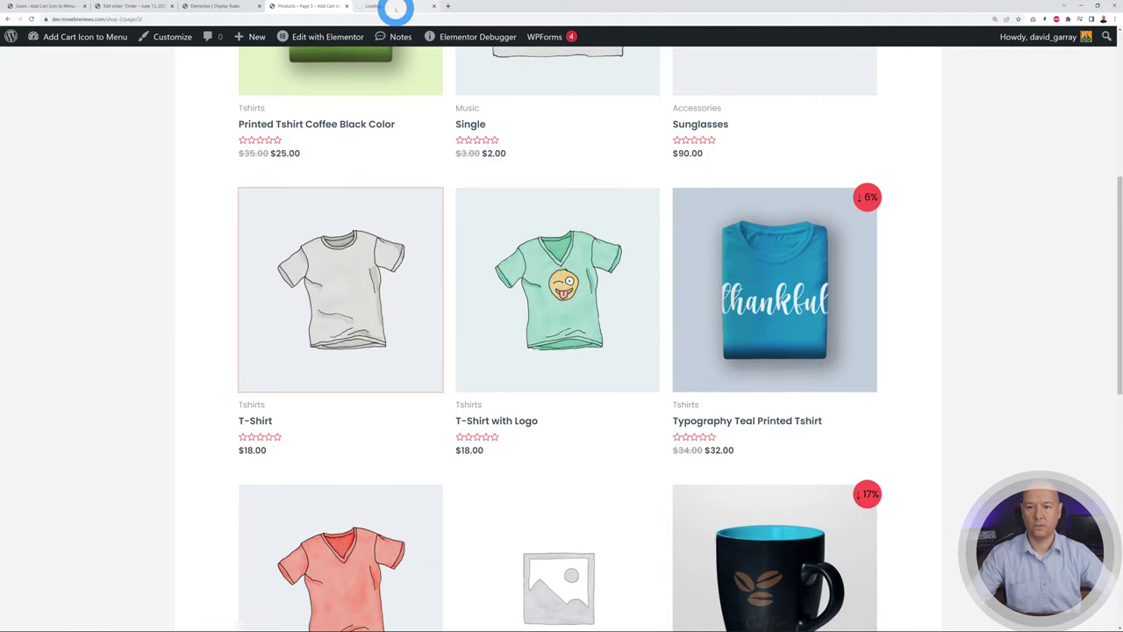
{"action": "left_click", "coordinate": [394, 7]}
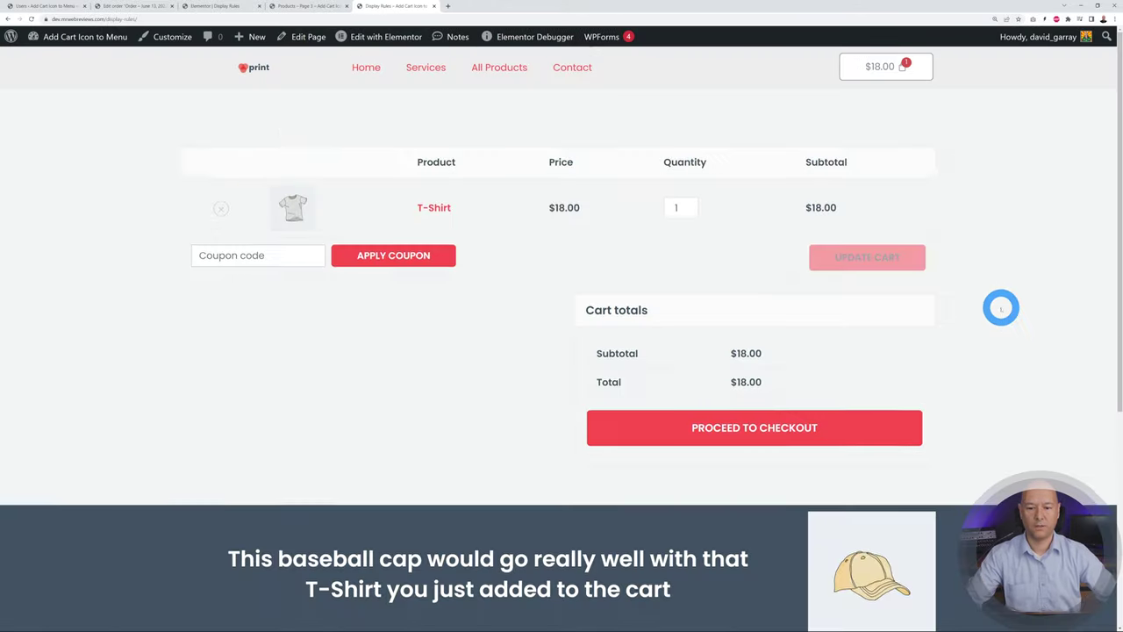
{"action": "scroll", "coordinate": [1000, 308], "scroll_direction": "down", "scroll_amount": 1}
{"action": "scroll", "coordinate": [1001, 308], "scroll_direction": "down", "scroll_amount": 1}
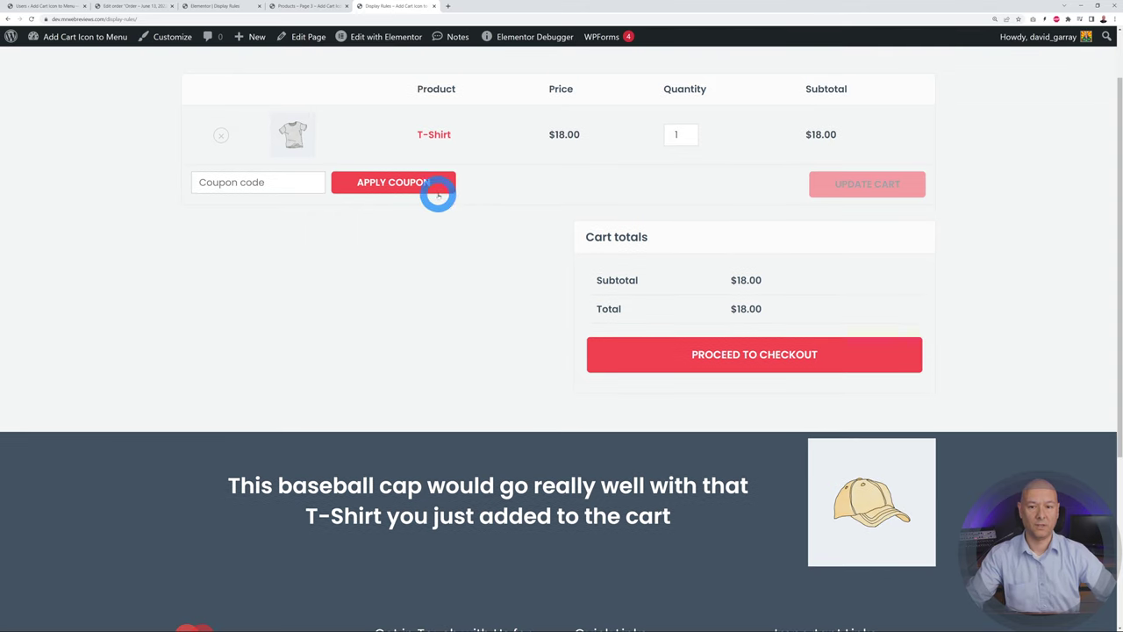
{"action": "scroll", "coordinate": [419, 326], "scroll_direction": "down", "scroll_amount": 1}
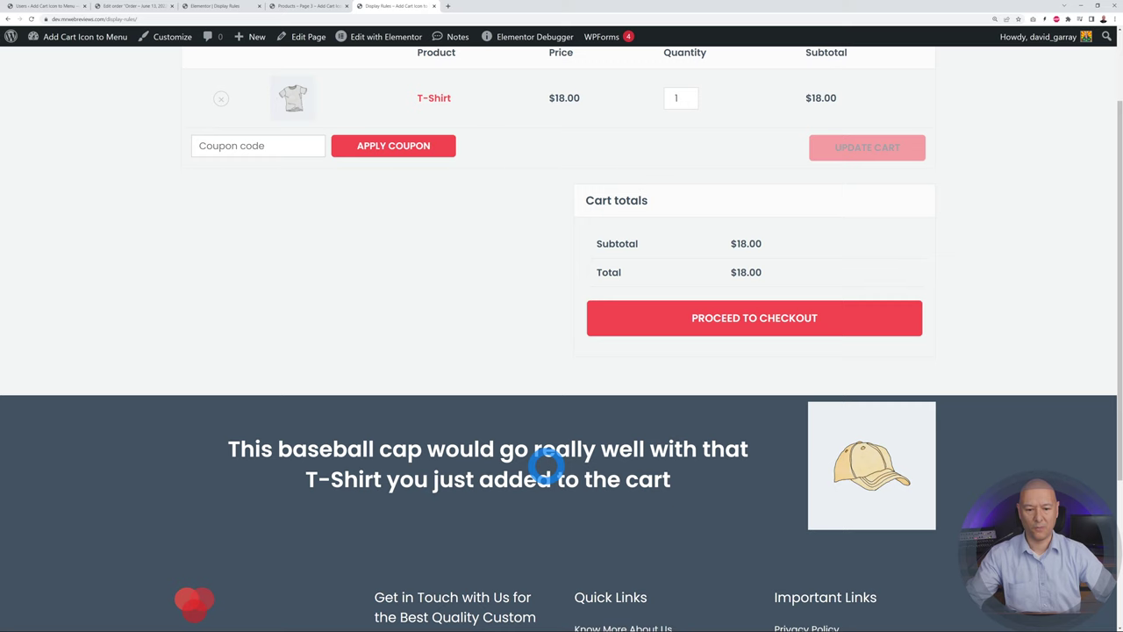
{"action": "scroll", "coordinate": [669, 498], "scroll_direction": "up", "scroll_amount": 3}
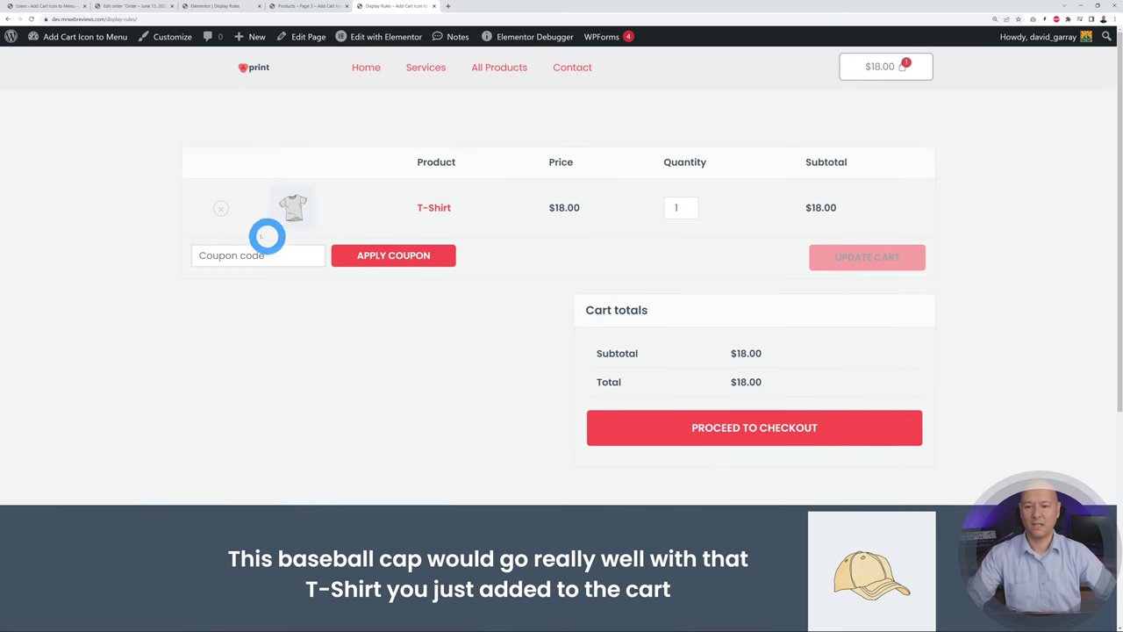
{"action": "left_click", "coordinate": [221, 208]}
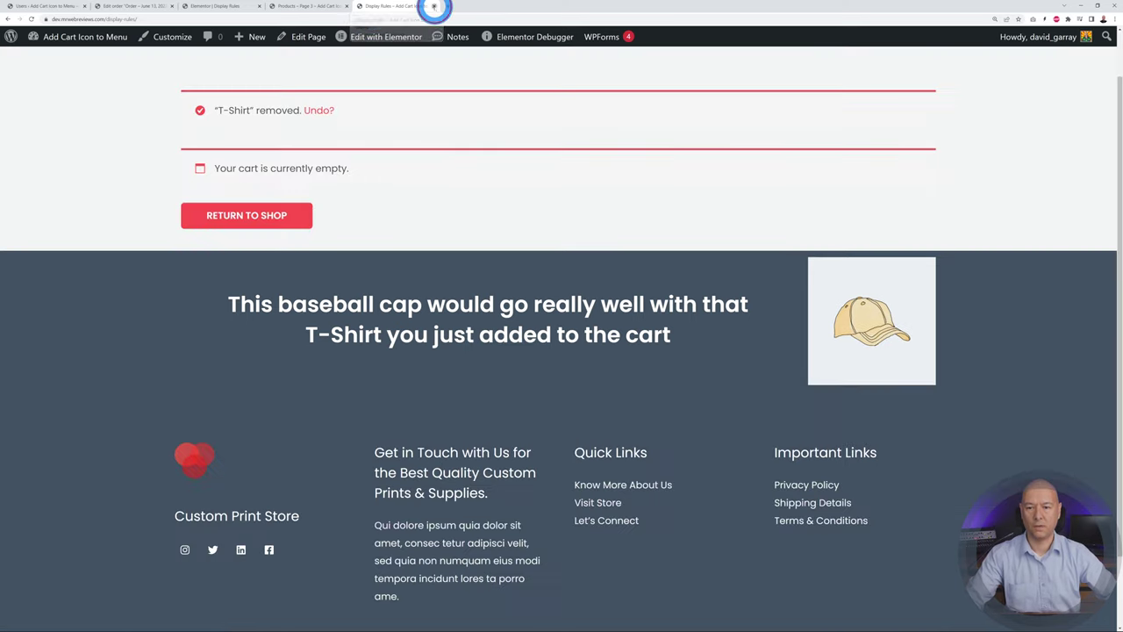
Step: Add Sunglasses to the cart and view it showing $90.00 with no cap upsell
{"action": "left_click", "coordinate": [435, 6]}
{"action": "scroll", "coordinate": [938, 293], "scroll_direction": "up", "scroll_amount": 3}
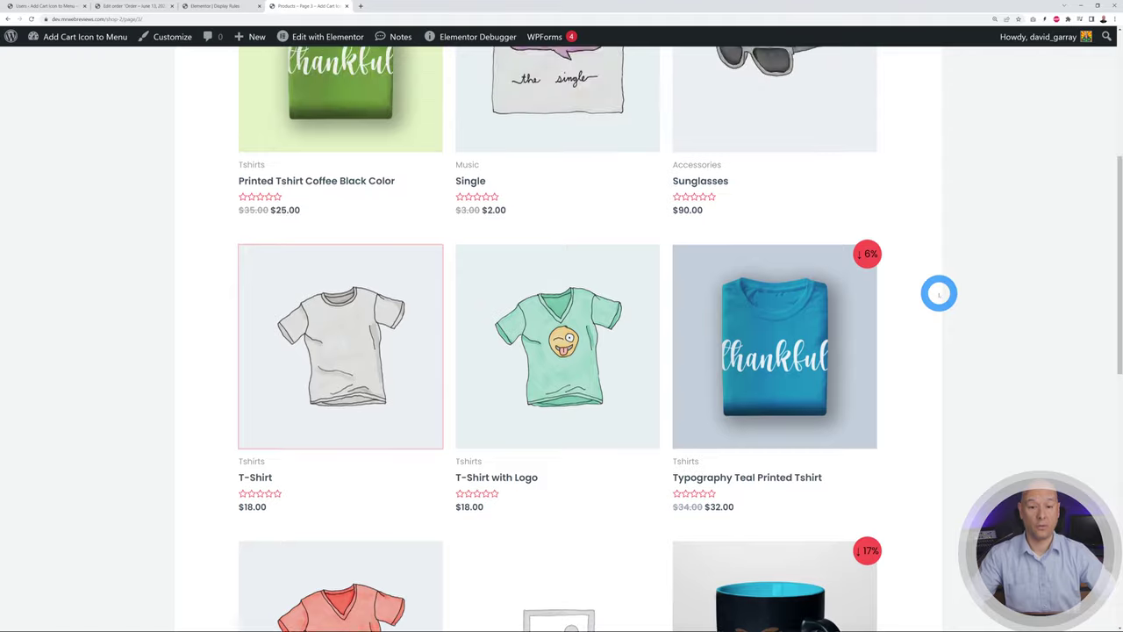
{"action": "left_click", "coordinate": [809, 323]}
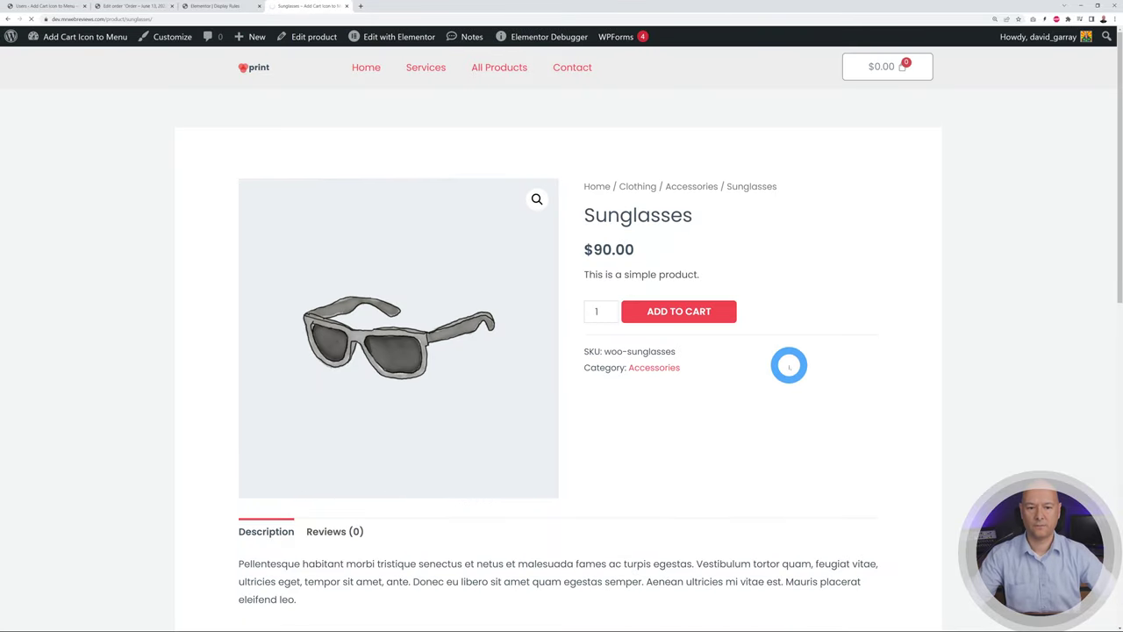
{"action": "left_click", "coordinate": [802, 204]}
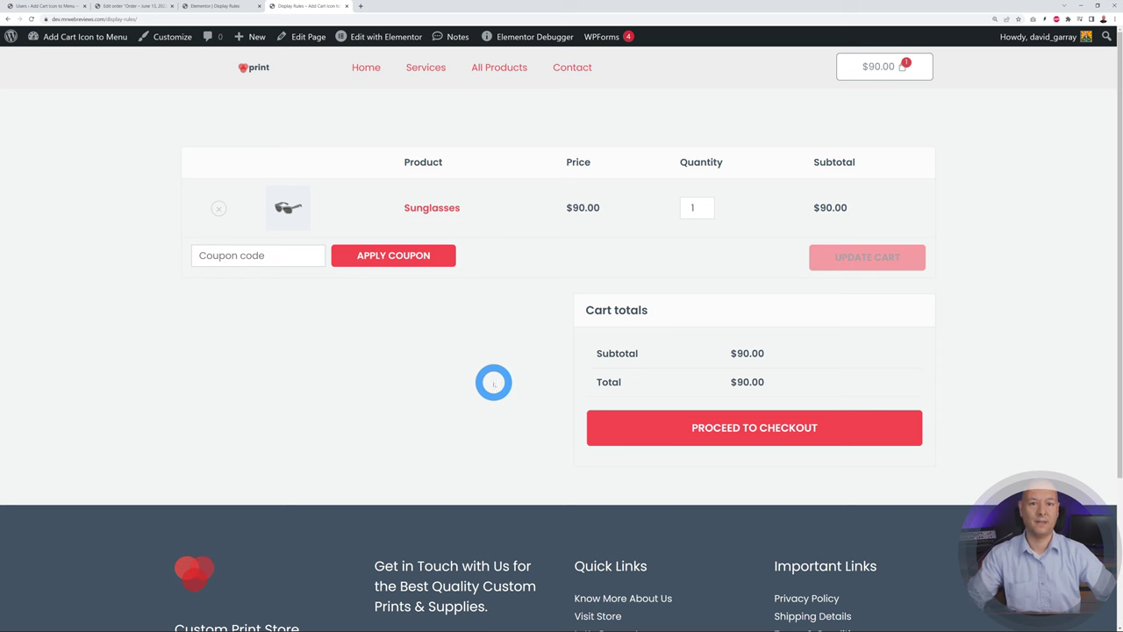
{"action": "left_click", "coordinate": [225, 6]}
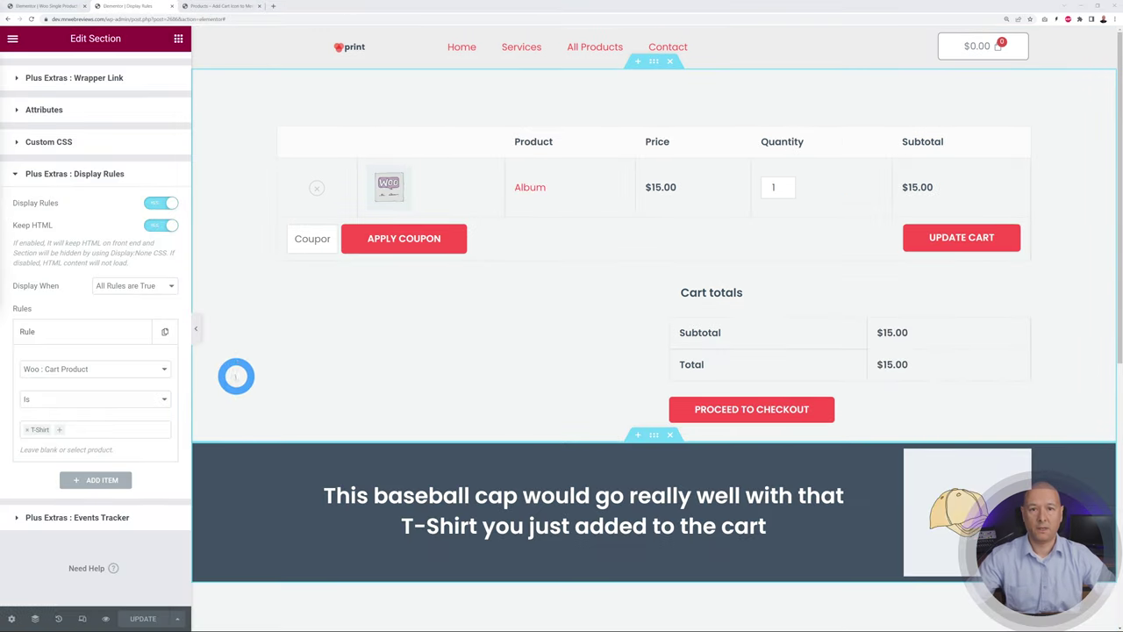
Step: Switch to the Woo Single Product template previewing the WordPress Pennant at $11.05
{"action": "left_click", "coordinate": [158, 369]}
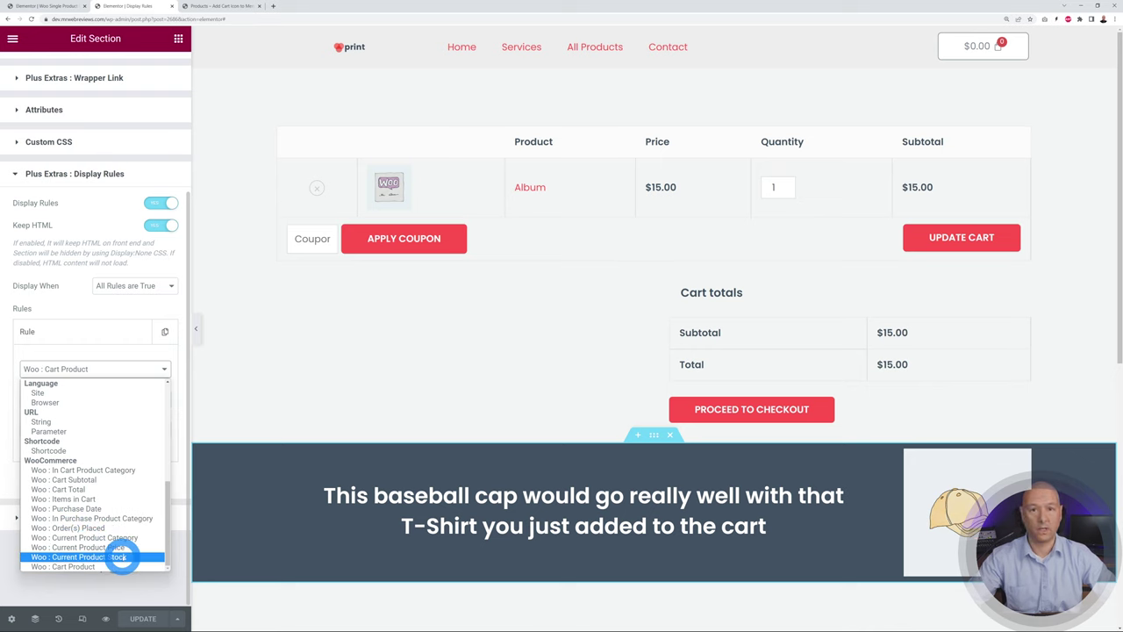
{"action": "left_click", "coordinate": [48, 6]}
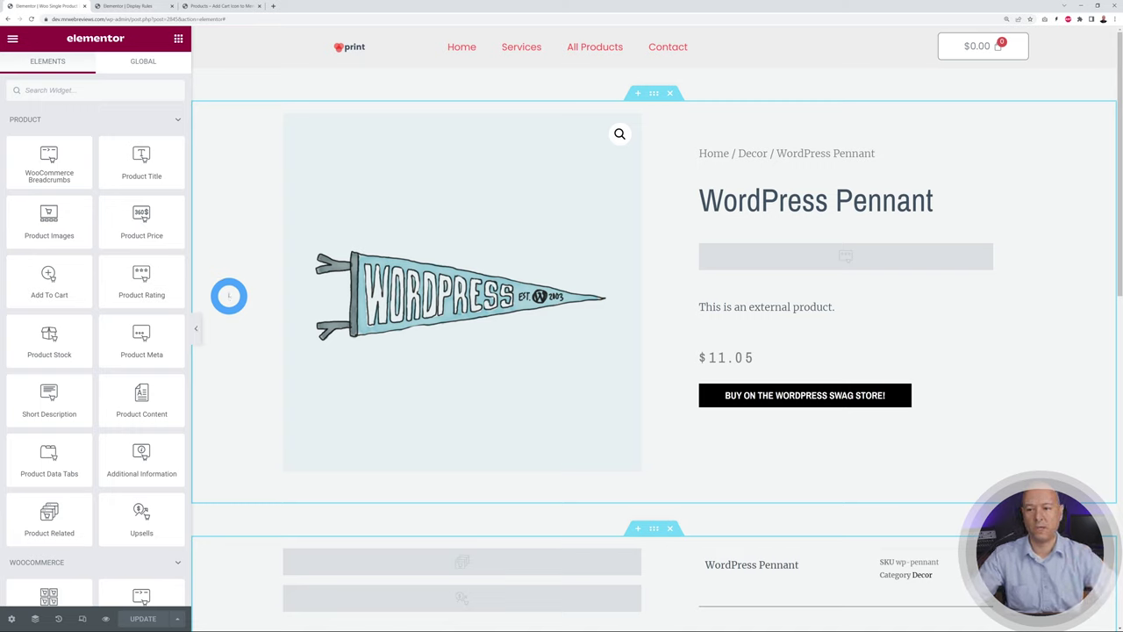
{"action": "scroll", "coordinate": [100, 348], "scroll_direction": "down", "scroll_amount": 4}
Step: Add a heading below the buy button reading 'Enjoy 30% discount on all accessories with coupon code GET30'
{"action": "scroll", "coordinate": [108, 377], "scroll_direction": "down", "scroll_amount": 4}
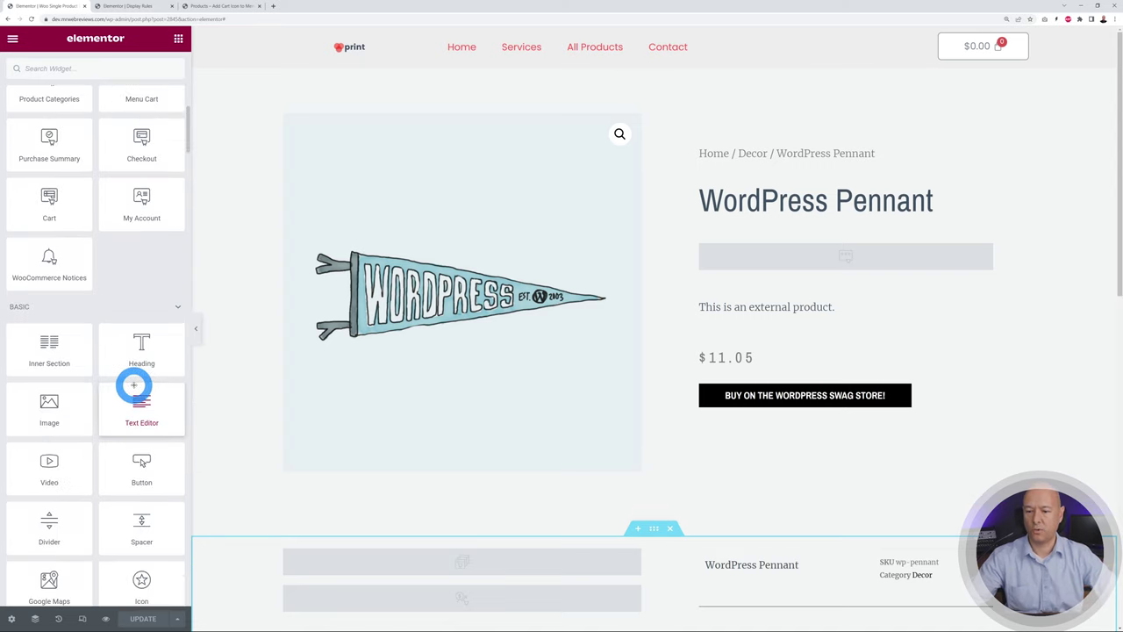
{"action": "left_click_drag", "start_coordinate": [144, 357], "coordinate": [782, 400]}
{"action": "left_click_drag", "start_coordinate": [141, 154], "coordinate": [8, 159]}
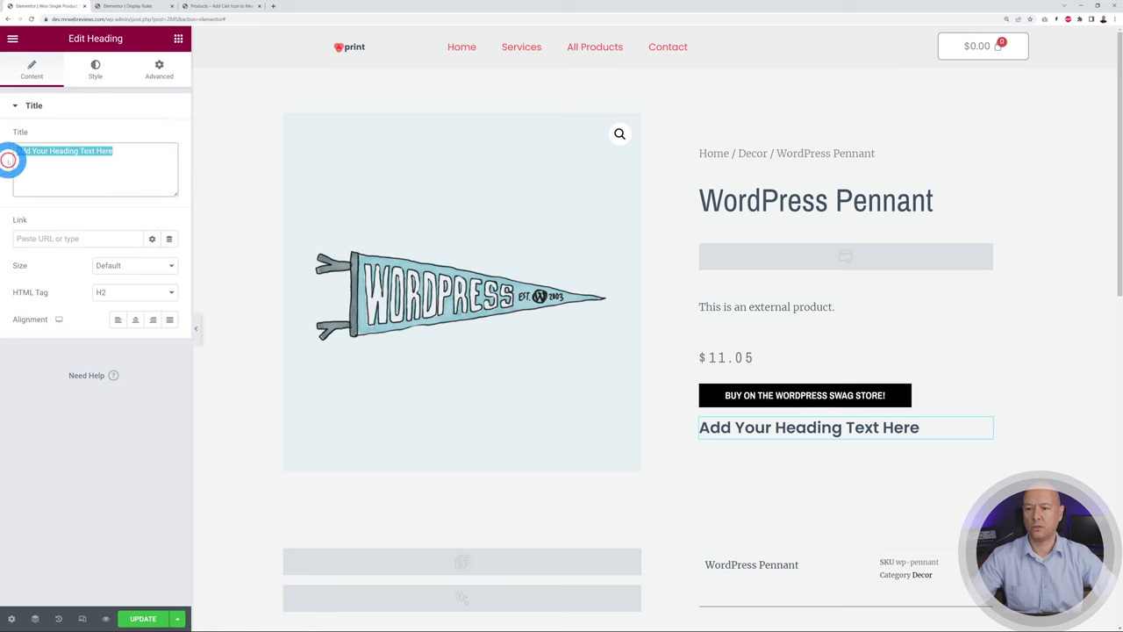
{"action": "type", "text": "Enjoy 30% discount on all accessories with coupon code GET30"}
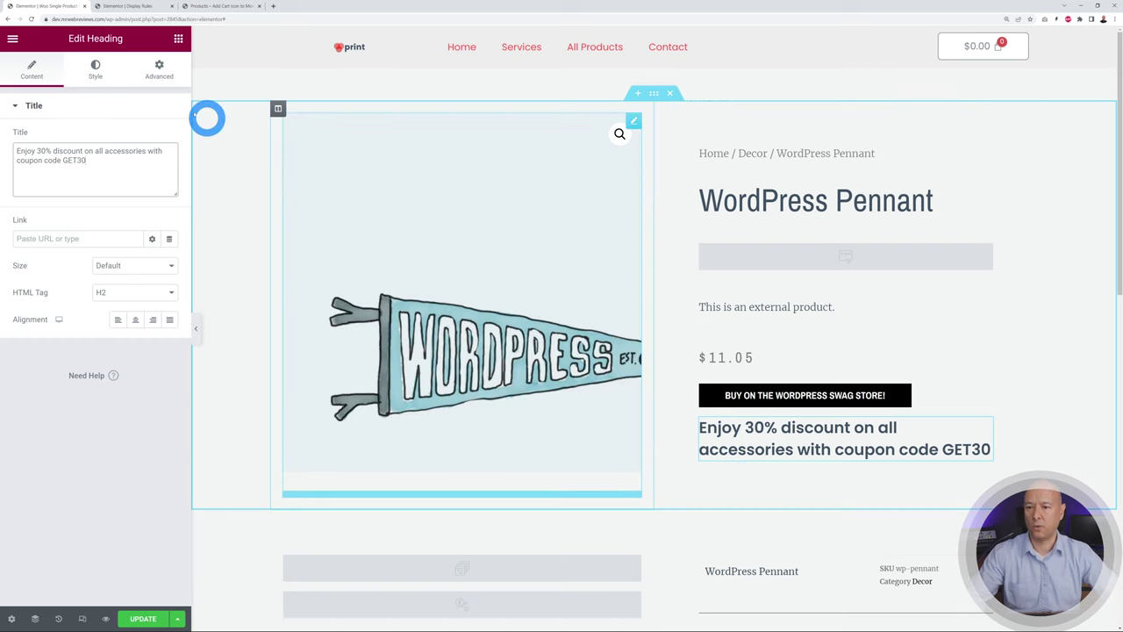
{"action": "left_click", "coordinate": [157, 69]}
Step: Enable Plus Extras : Display Rules on the GET30 heading
{"action": "scroll", "coordinate": [131, 431], "scroll_direction": "down", "scroll_amount": 5}
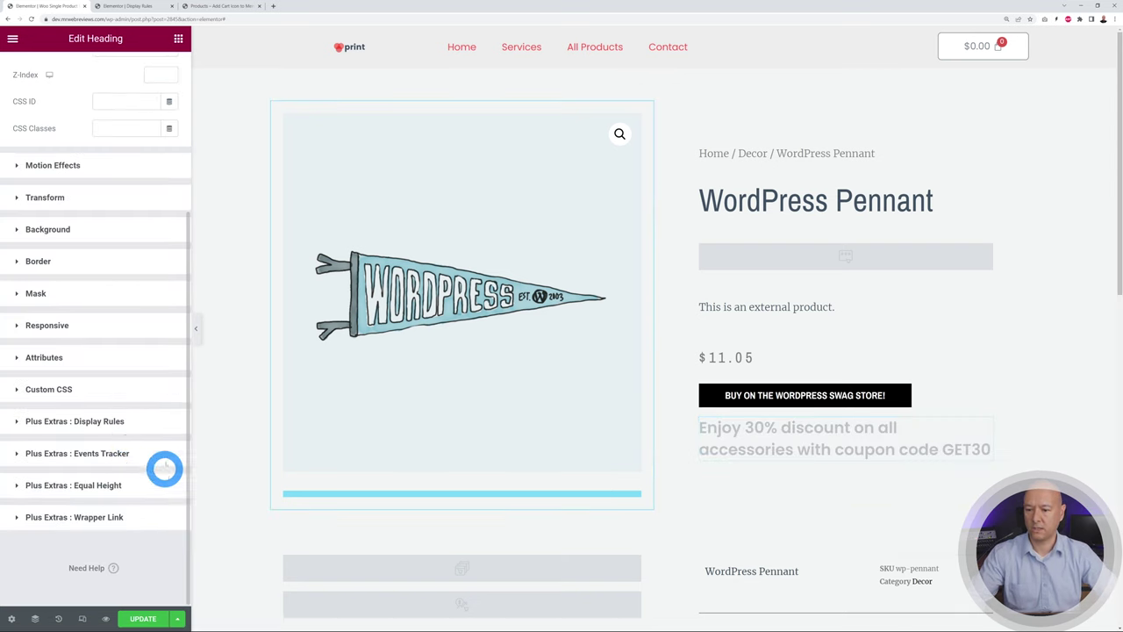
{"action": "left_click", "coordinate": [112, 421]}
{"action": "left_click", "coordinate": [158, 420]}
{"action": "scroll", "coordinate": [113, 381], "scroll_direction": "down", "scroll_amount": 4}
{"action": "left_click", "coordinate": [113, 381]}
{"action": "scroll", "coordinate": [132, 355], "scroll_direction": "down", "scroll_amount": 2}
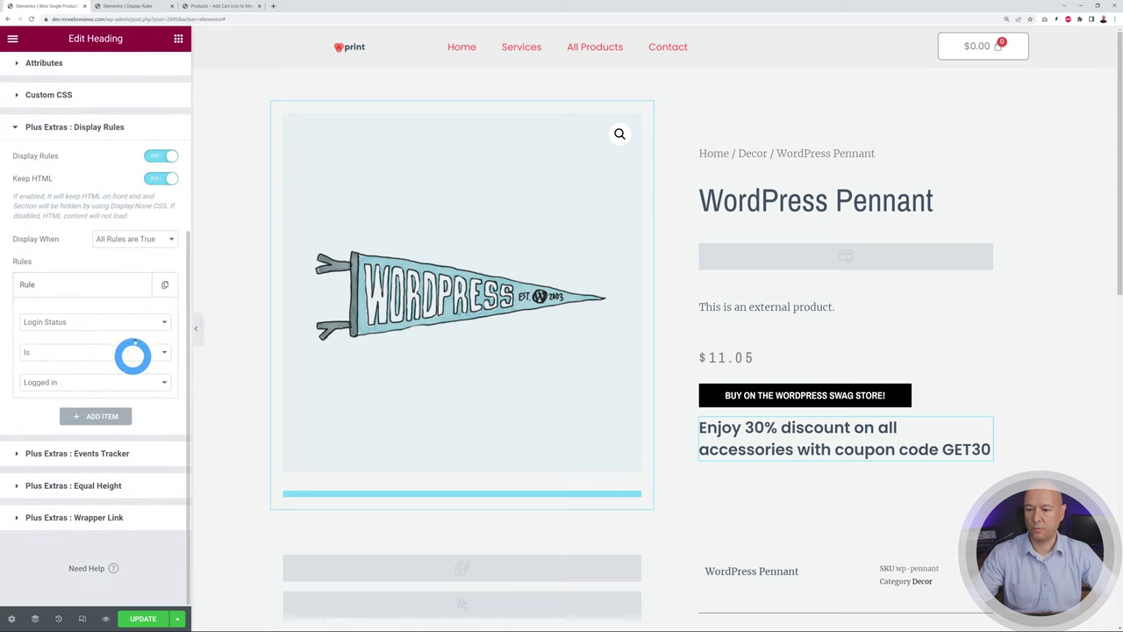
Step: Set the rule to Woo : Current Product Category Is Accessories and update the template
{"action": "left_click", "coordinate": [141, 322]}
{"action": "scroll", "coordinate": [132, 395], "scroll_direction": "down", "scroll_amount": 2}
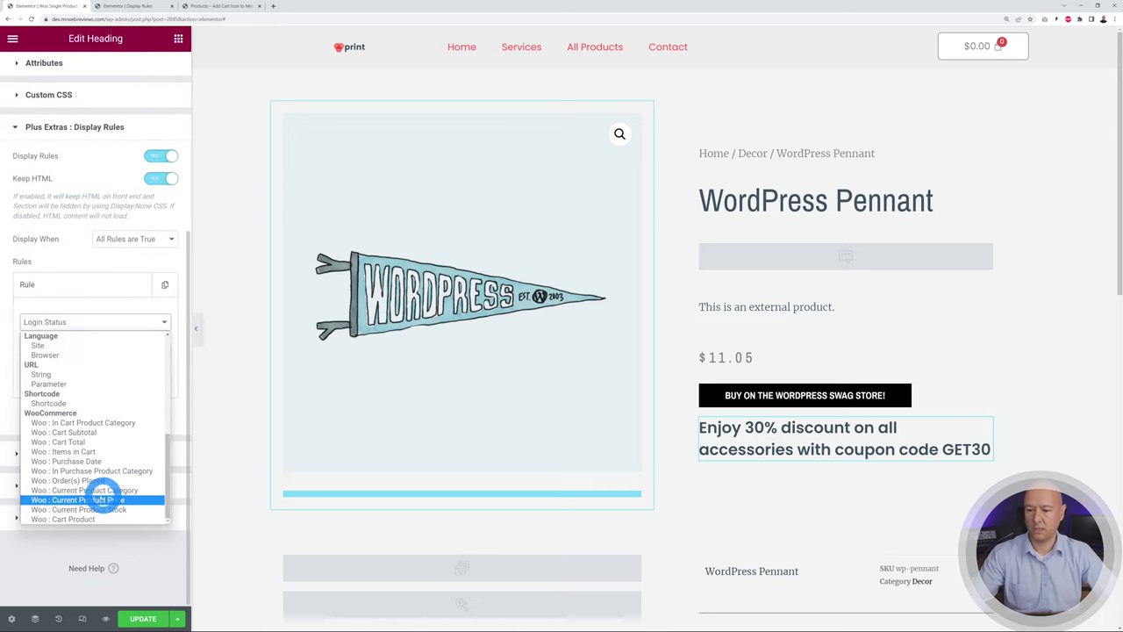
{"action": "left_click", "coordinate": [114, 490]}
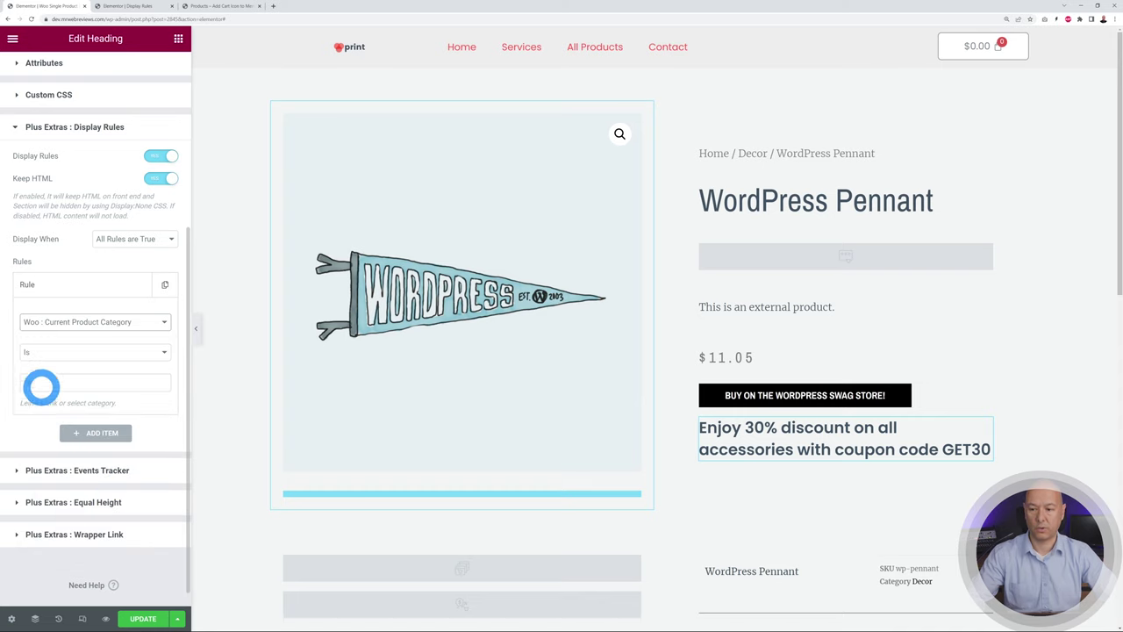
{"action": "left_click", "coordinate": [29, 384]}
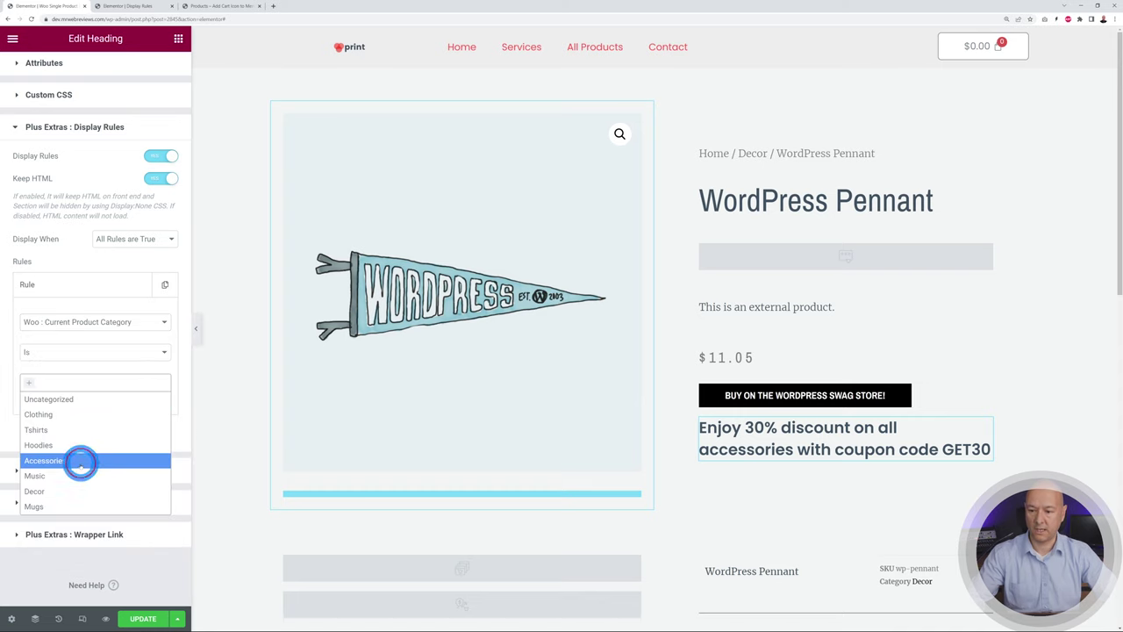
{"action": "left_click", "coordinate": [82, 460]}
{"action": "left_click", "coordinate": [140, 616]}
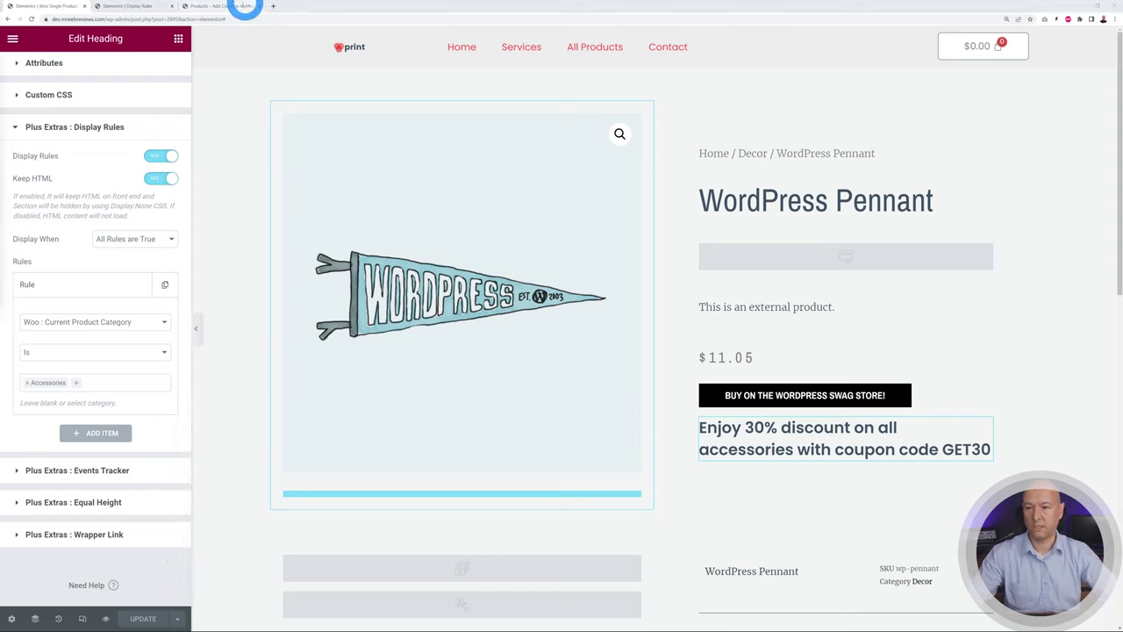
{"action": "left_click", "coordinate": [237, 6]}
Step: Reload the shop and confirm the Black Printed Coffee Mug page lacks the GET30 heading
{"action": "key", "text": "F5"}
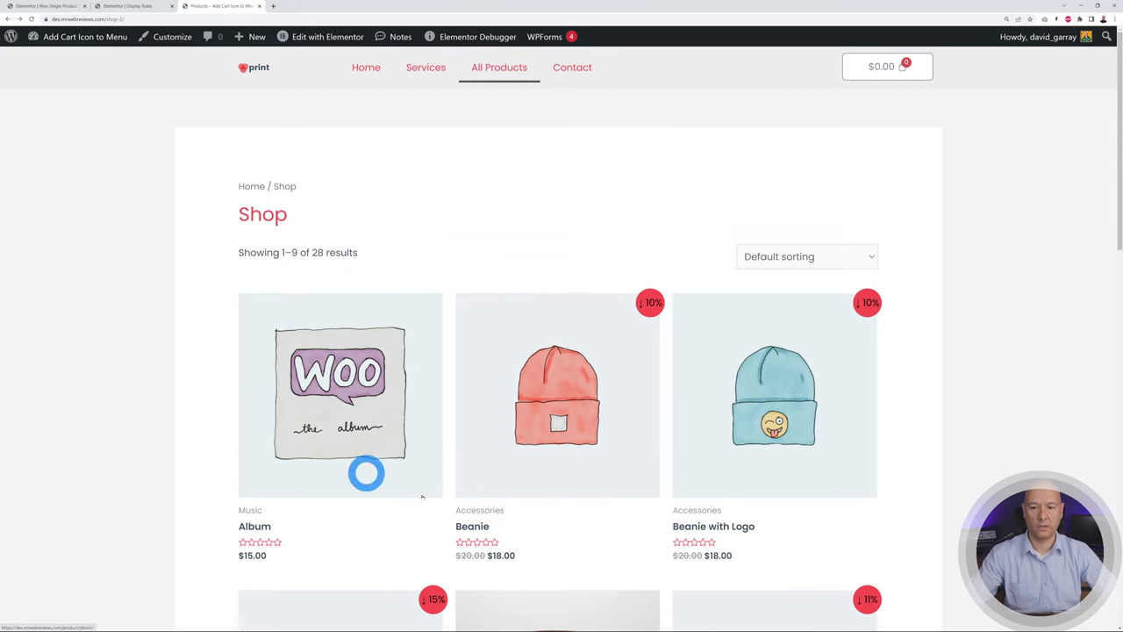
{"action": "scroll", "coordinate": [1018, 326], "scroll_direction": "down", "scroll_amount": 4}
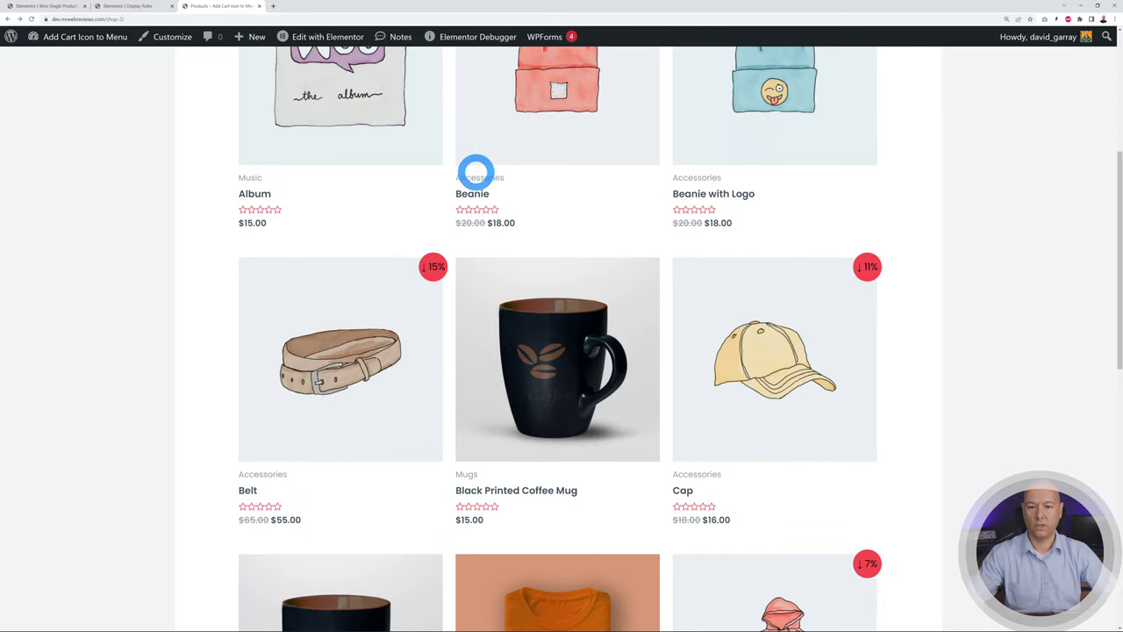
{"action": "scroll", "coordinate": [1009, 239], "scroll_direction": "down", "scroll_amount": 1}
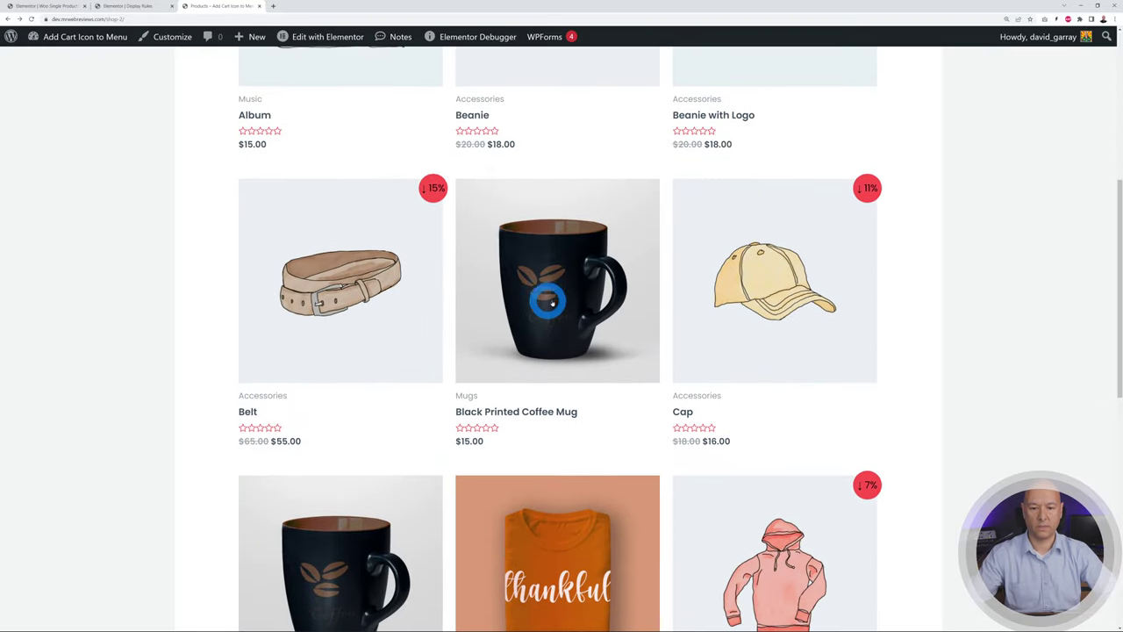
{"action": "left_click", "coordinate": [550, 331]}
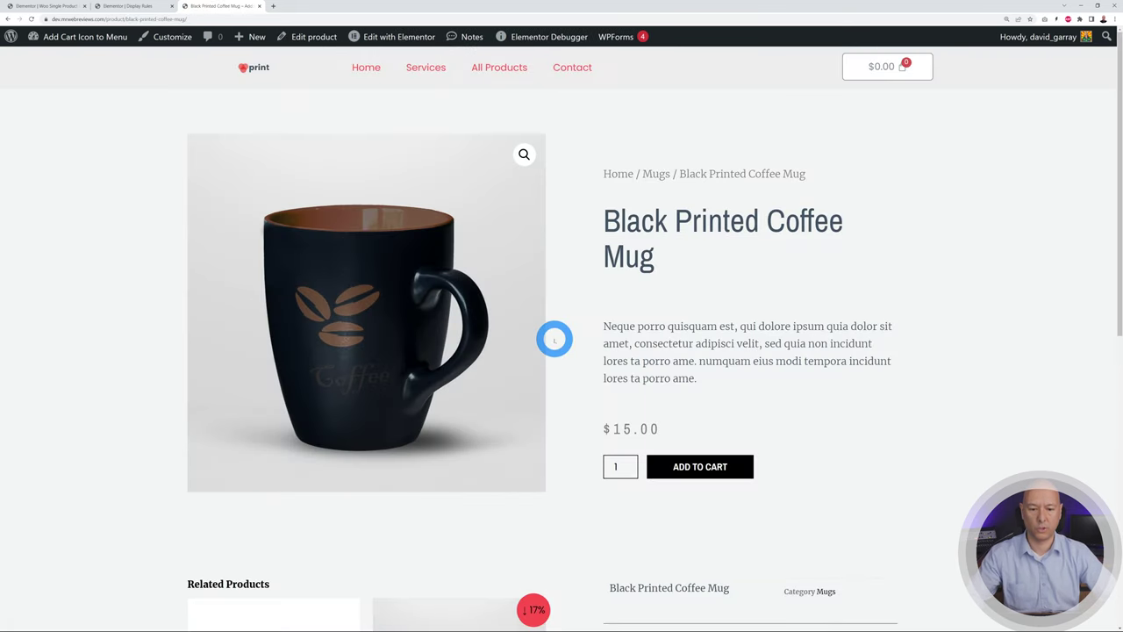
{"action": "scroll", "coordinate": [893, 363], "scroll_direction": "down", "scroll_amount": 1}
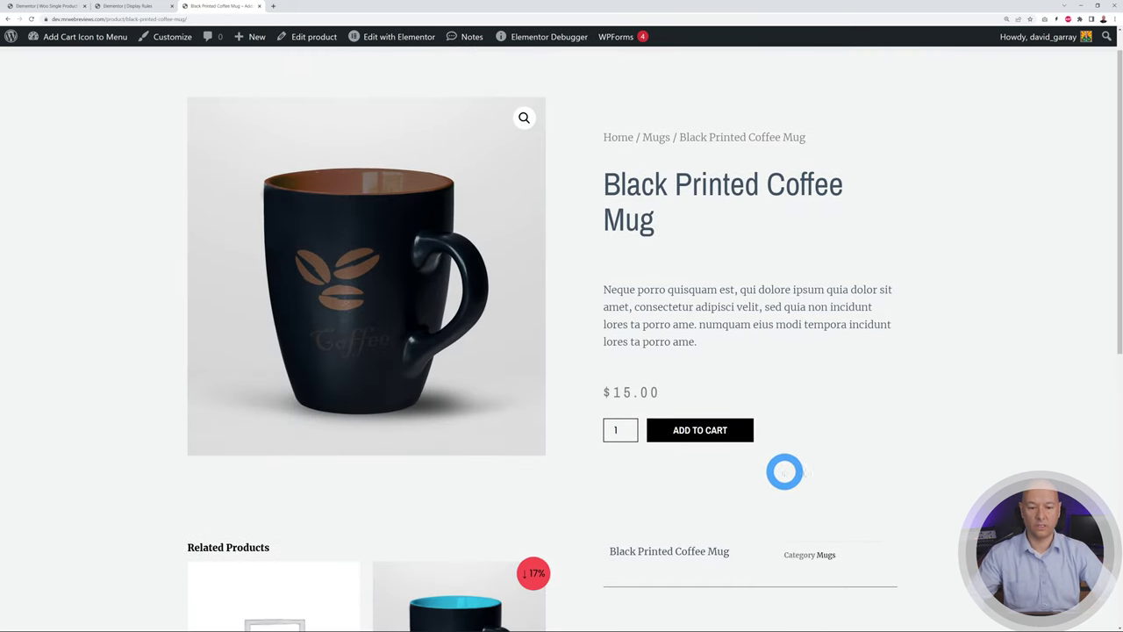
{"action": "left_click", "coordinate": [26, 18]}
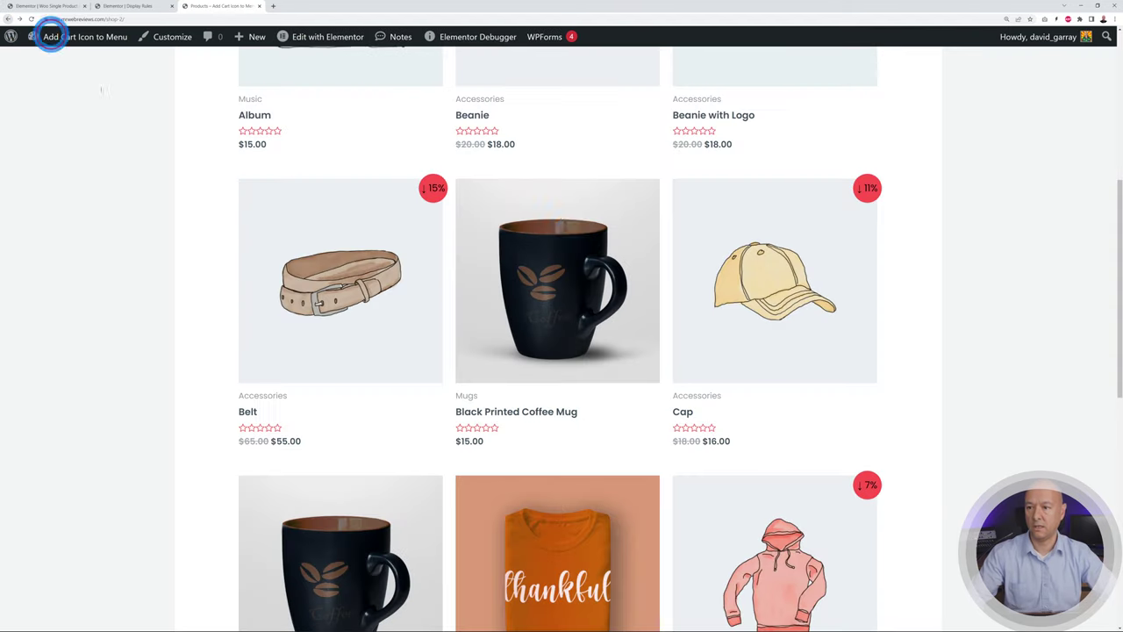
{"action": "scroll", "coordinate": [1009, 249], "scroll_direction": "up", "scroll_amount": 2}
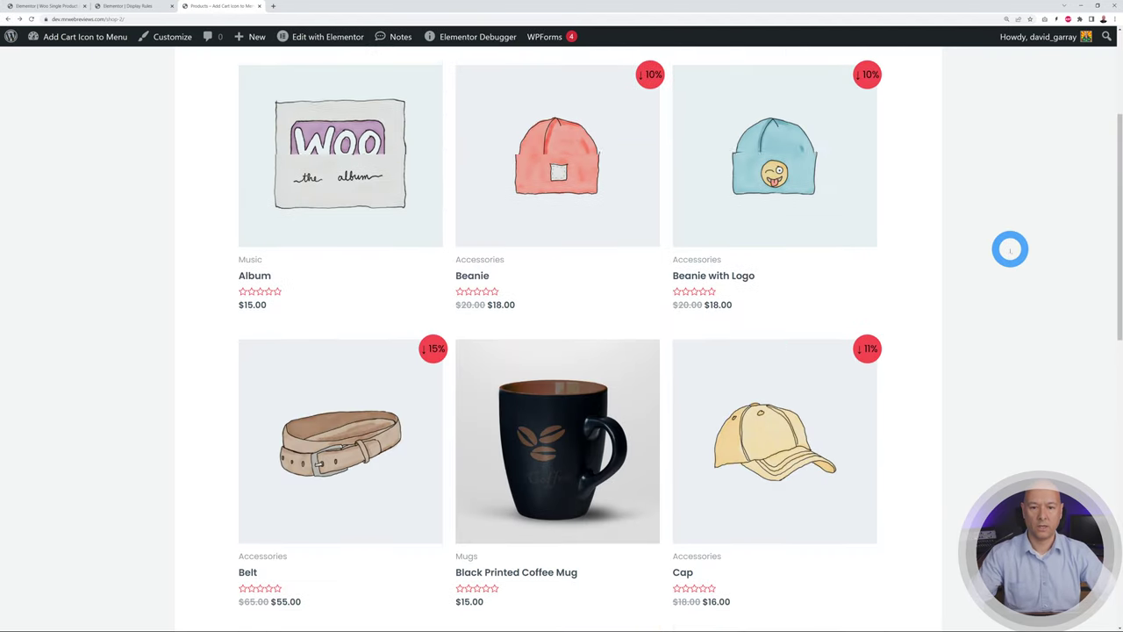
{"action": "scroll", "coordinate": [1009, 249], "scroll_direction": "up", "scroll_amount": 1}
Step: Confirm the Beanie page shows the GET30 heading, then reopen the template's rule conditions
{"action": "left_click", "coordinate": [750, 367]}
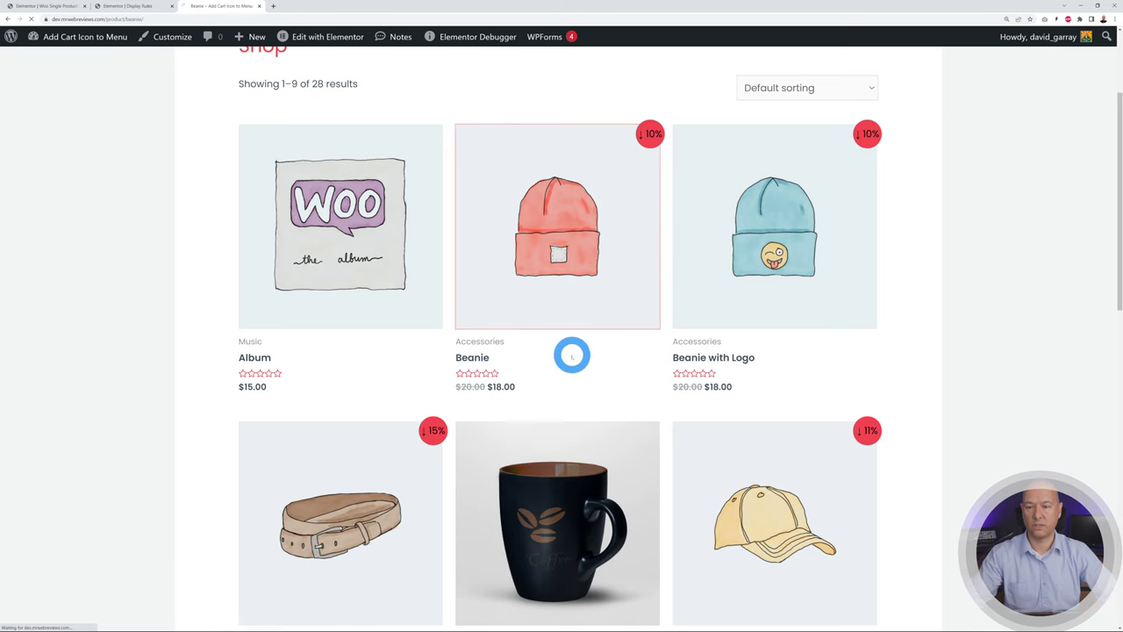
{"action": "scroll", "coordinate": [790, 404], "scroll_direction": "down", "scroll_amount": 1}
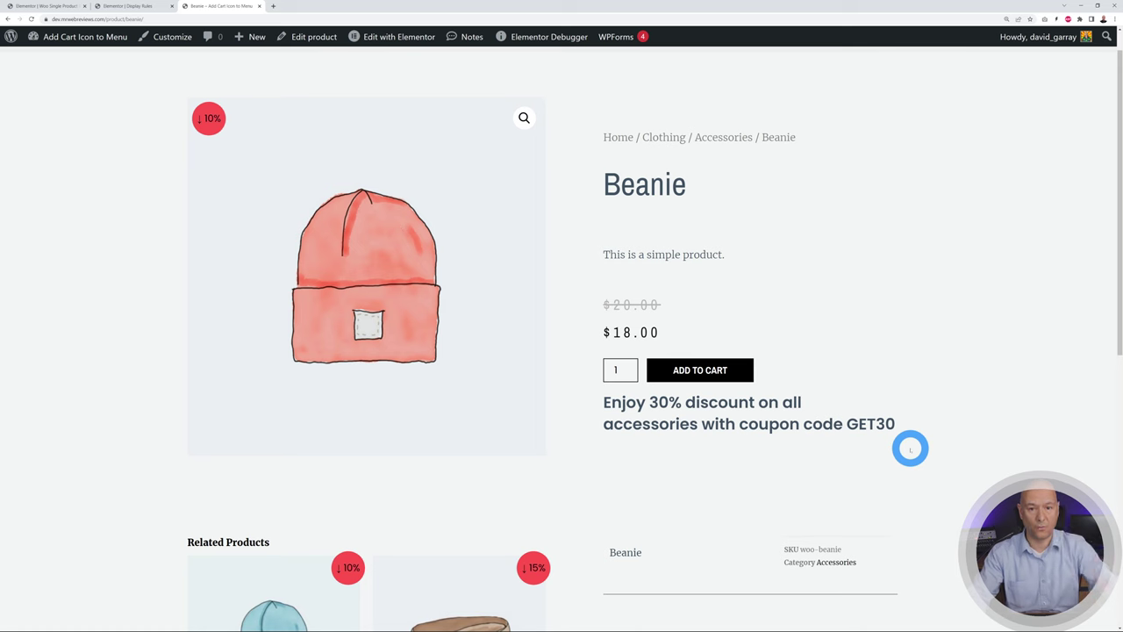
{"action": "left_click", "coordinate": [48, 6]}
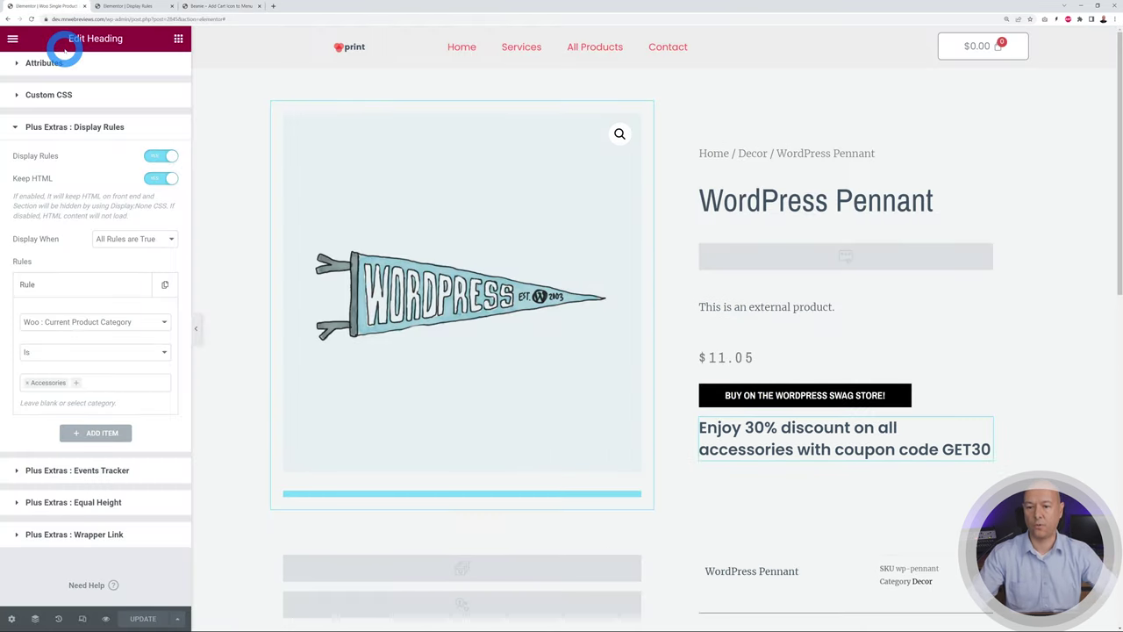
{"action": "left_click", "coordinate": [156, 327]}
{"action": "scroll", "coordinate": [138, 417], "scroll_direction": "down", "scroll_amount": 1}
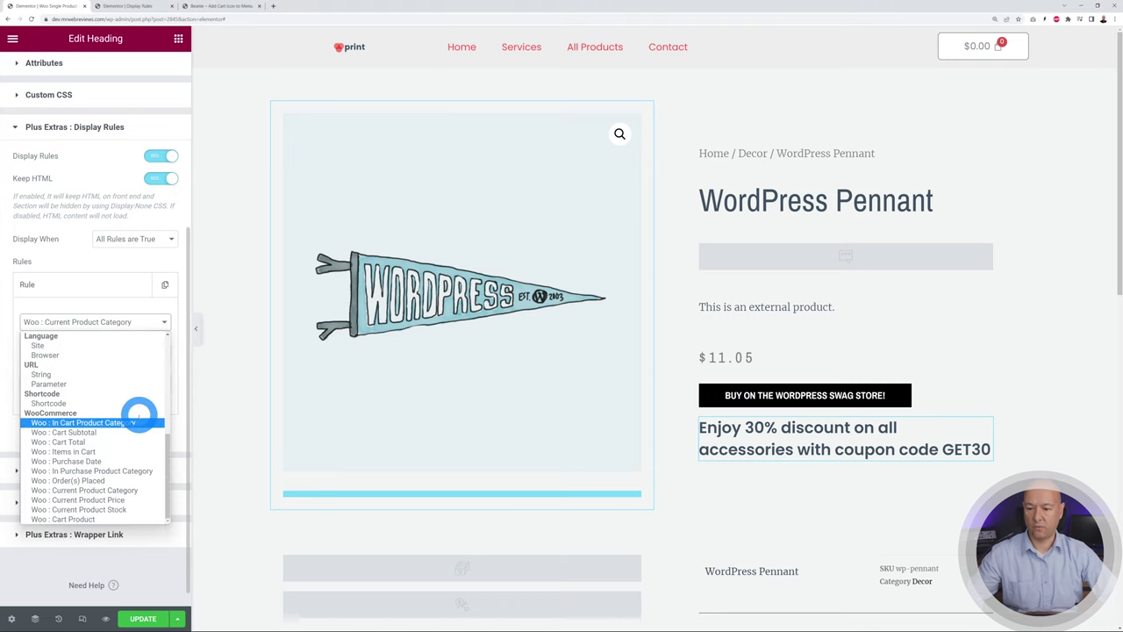